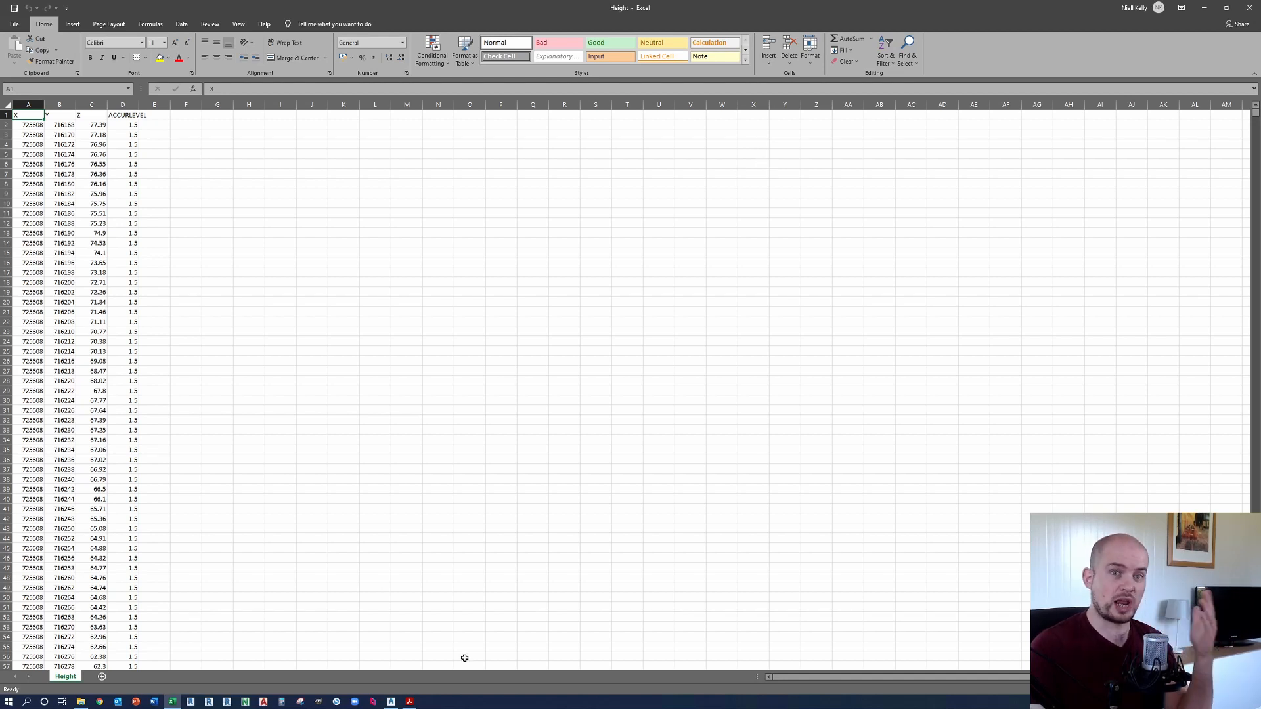
Step: Switch to Civil 3D and examine the contours of the finished sample surface model in a 3D view
left_click(391, 701)
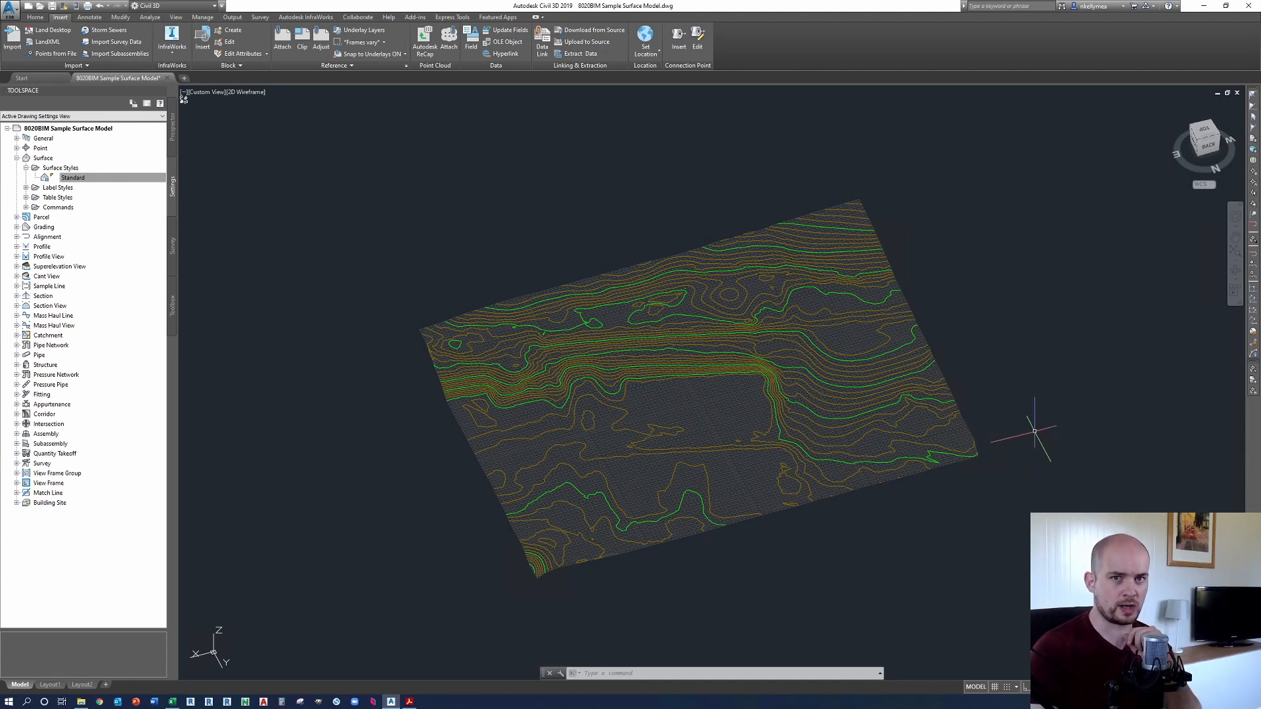
middle_click_drag(1035, 414, 1035, 414, "shift")
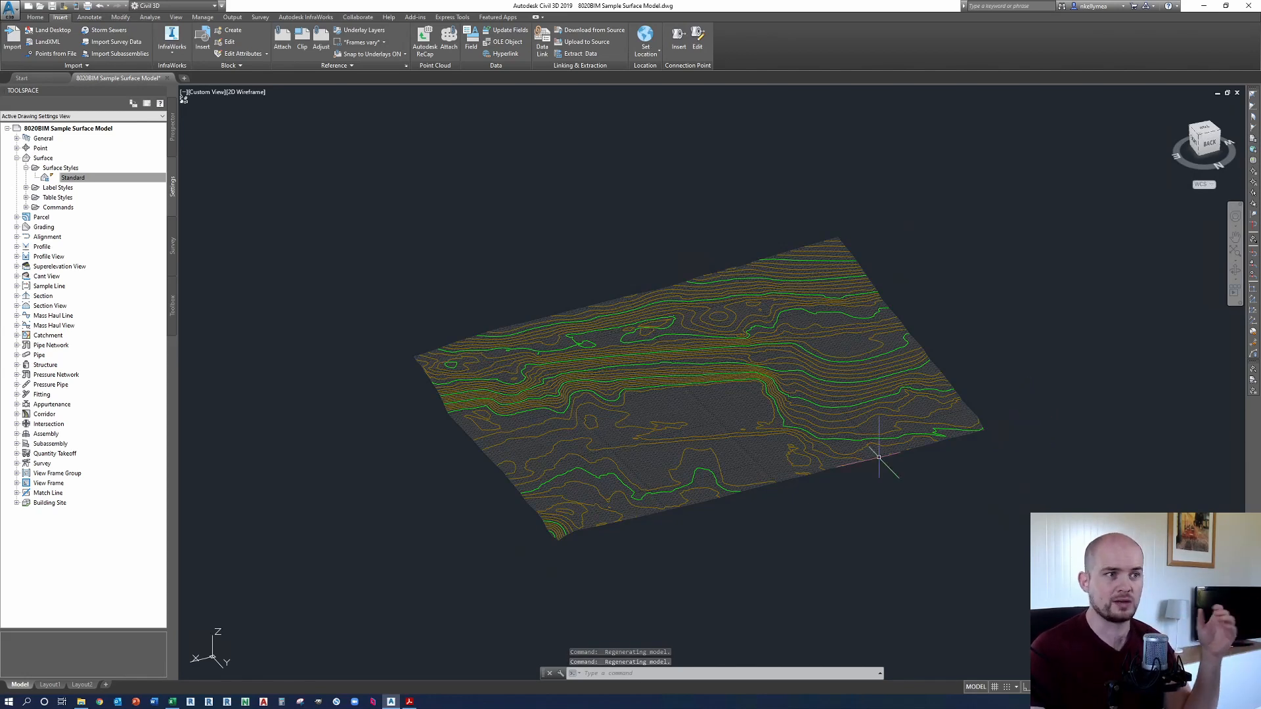
scroll(769, 506, "up", 2)
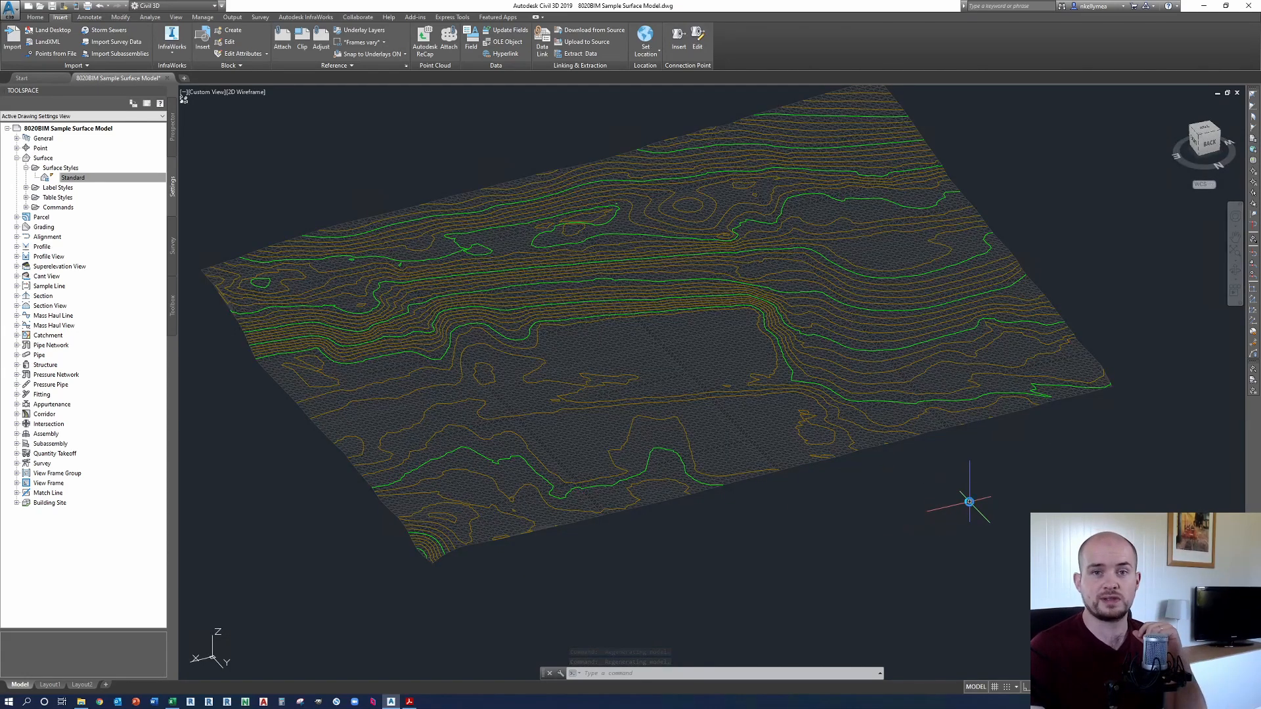
scroll(972, 501, "down", 2)
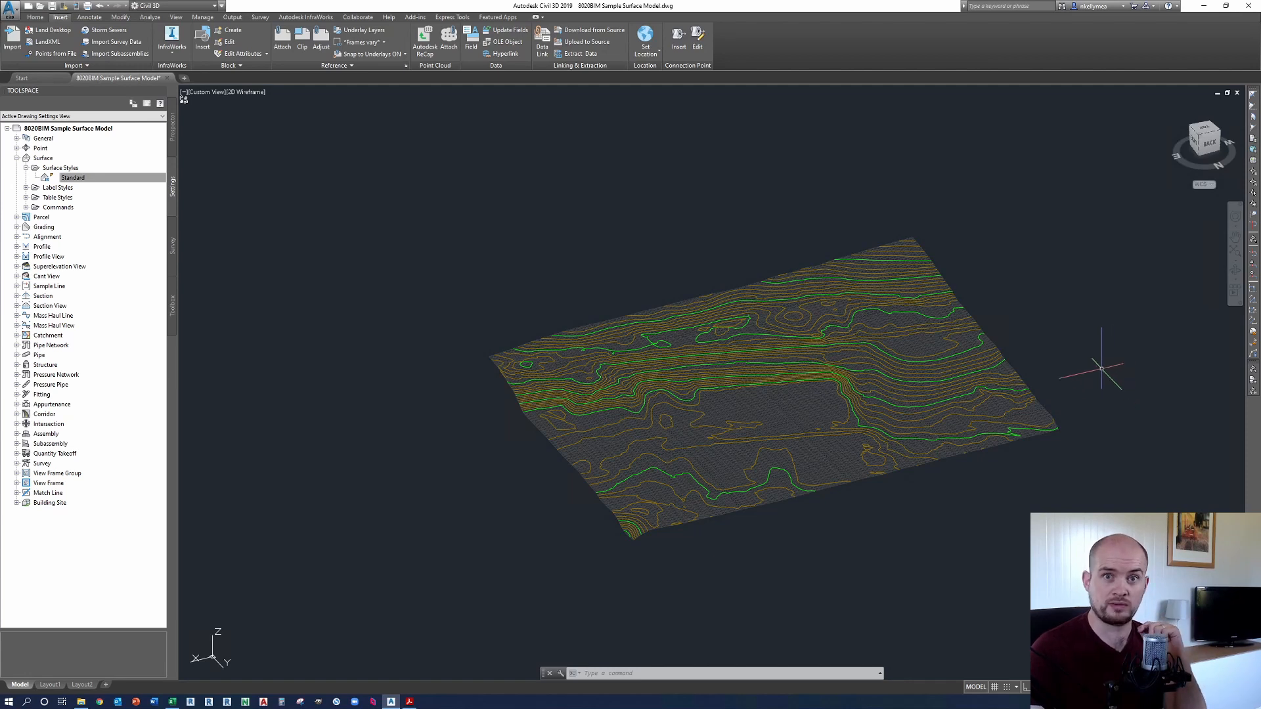
scroll(1078, 322, "up", 2)
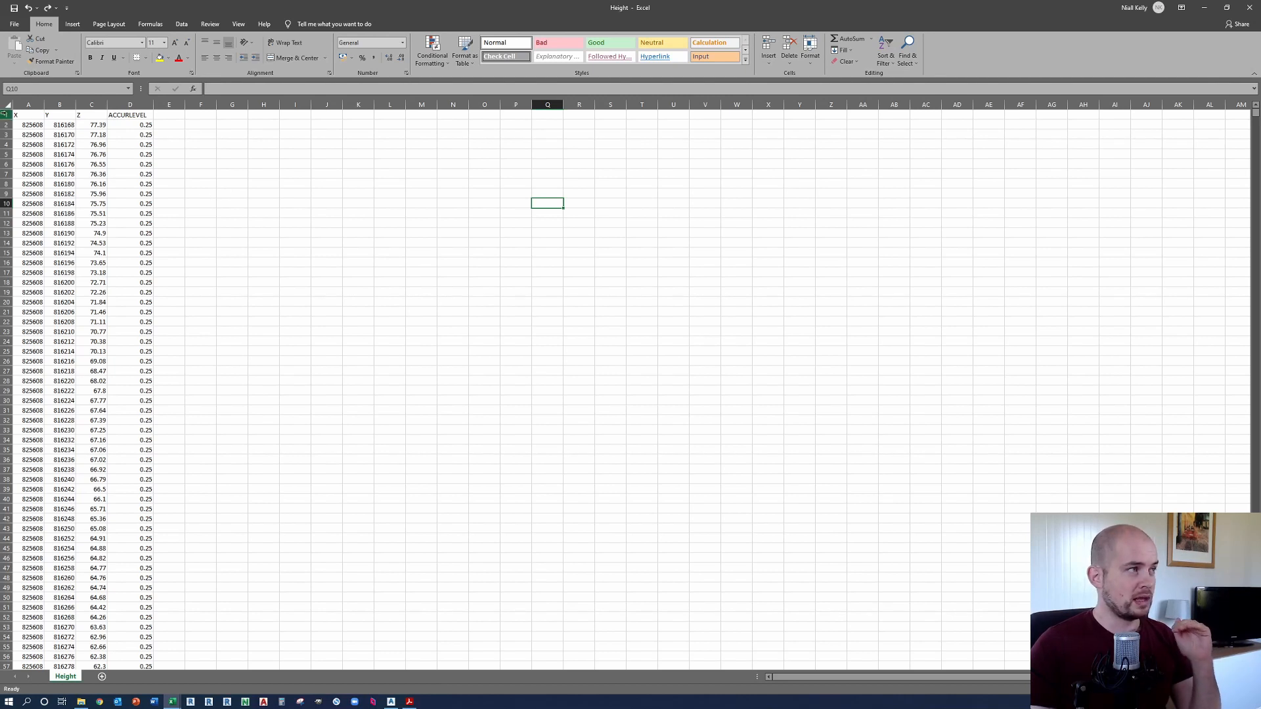
Step: Delete the ACCURLEVEL column and the header row from the Height spreadsheet, keeping only the X, Y and Z values
left_click(138, 105)
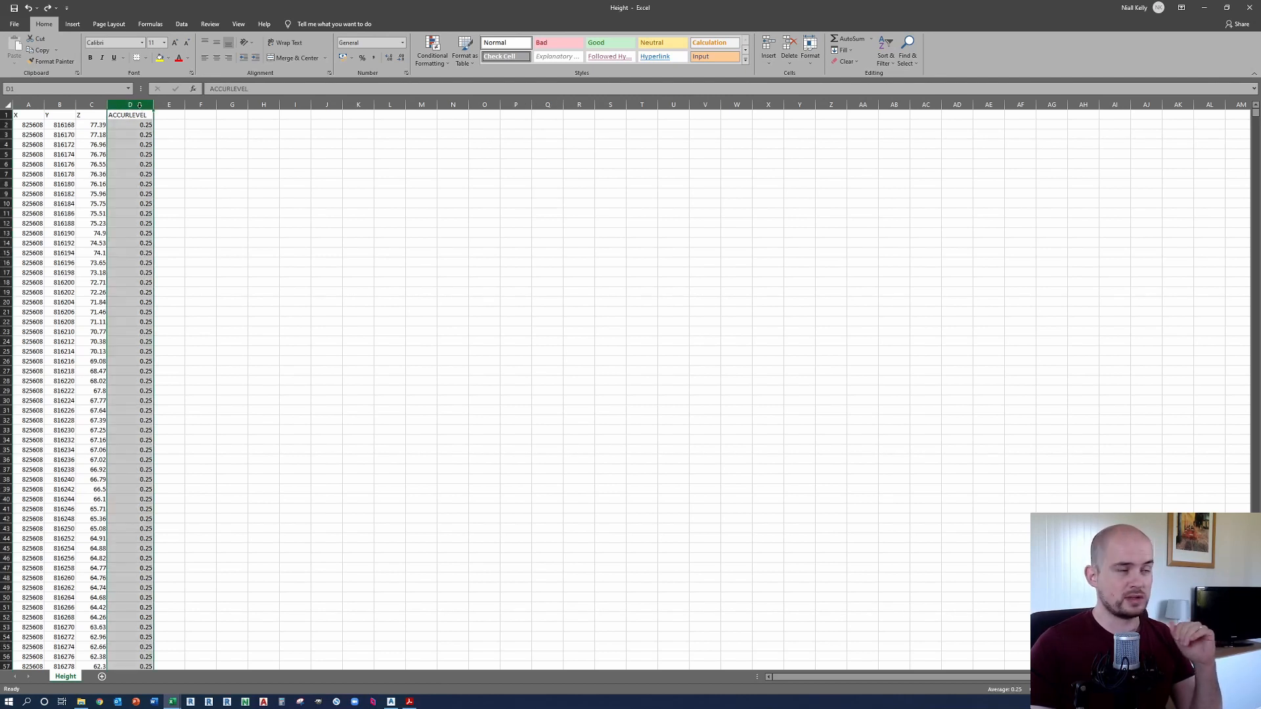
right_click(140, 107)
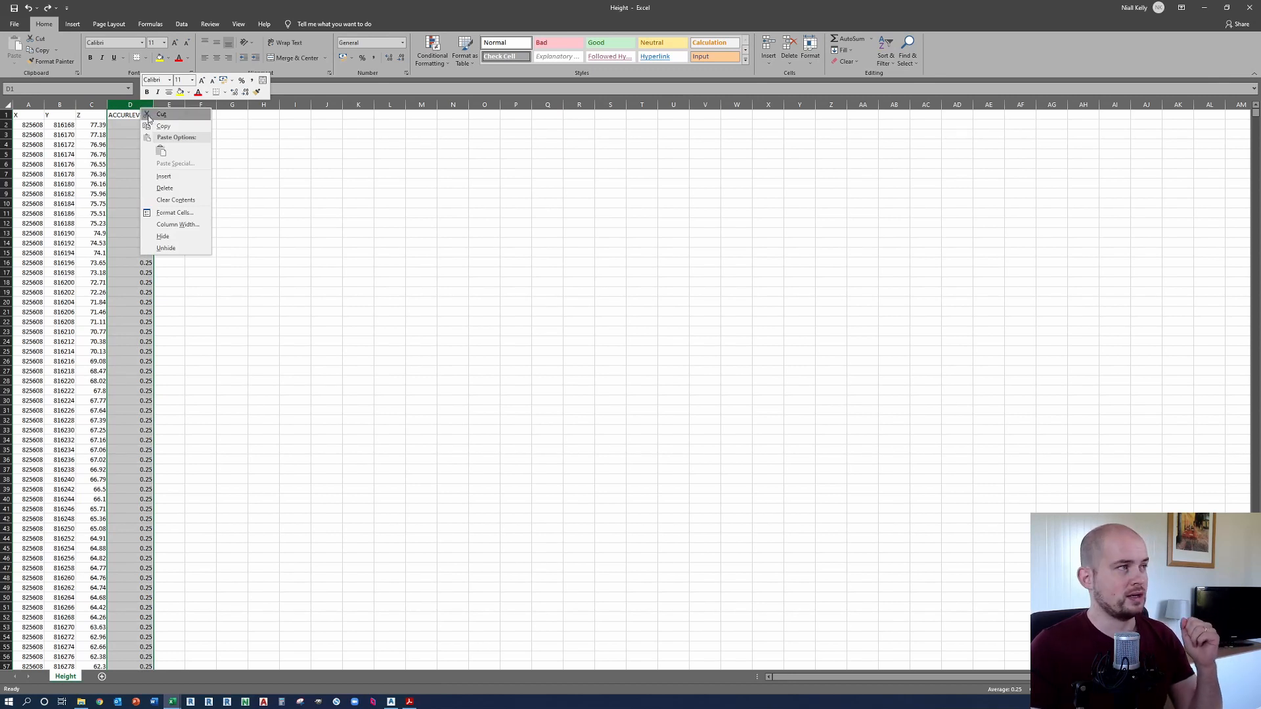
left_click(165, 189)
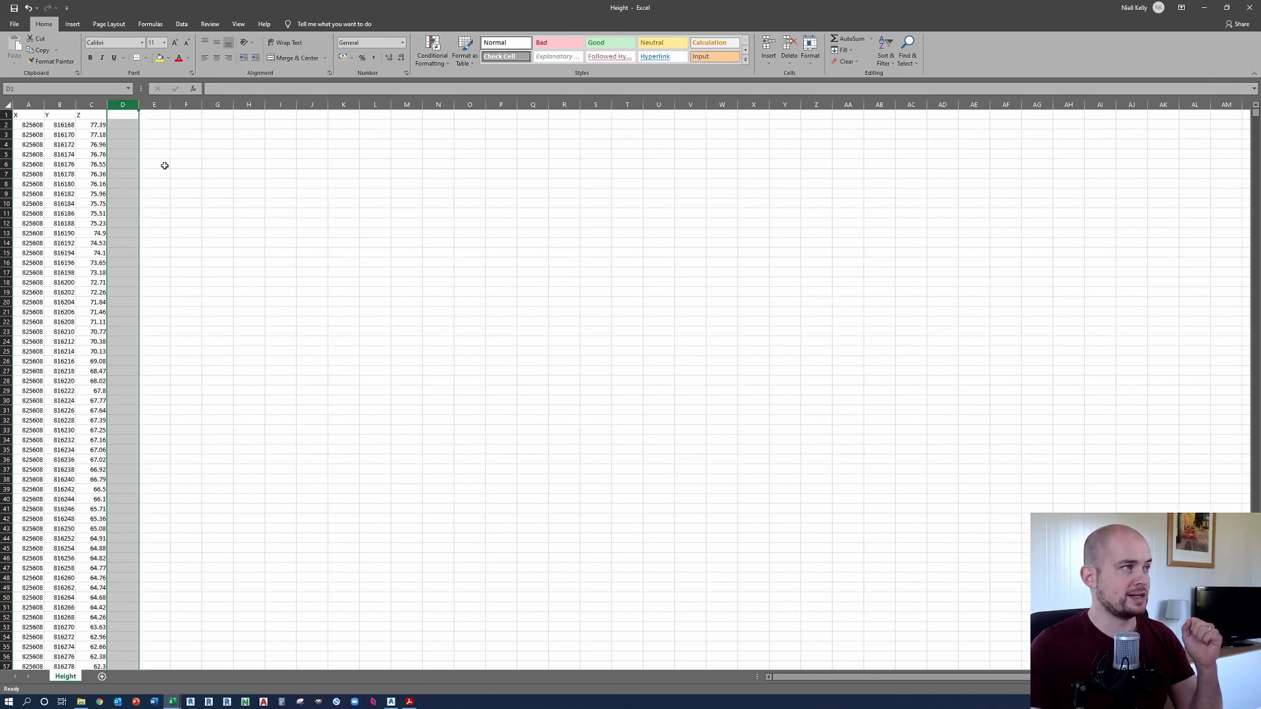
left_click(5, 115)
right_click(5, 114)
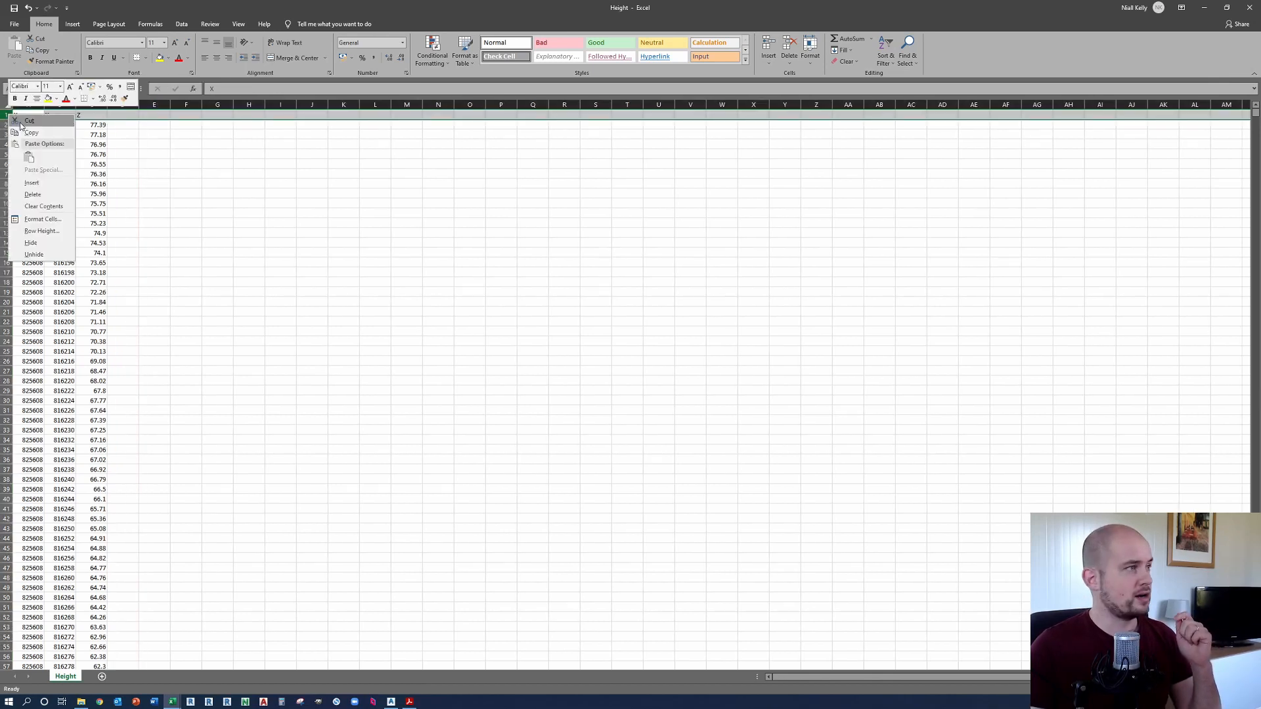
left_click(63, 196)
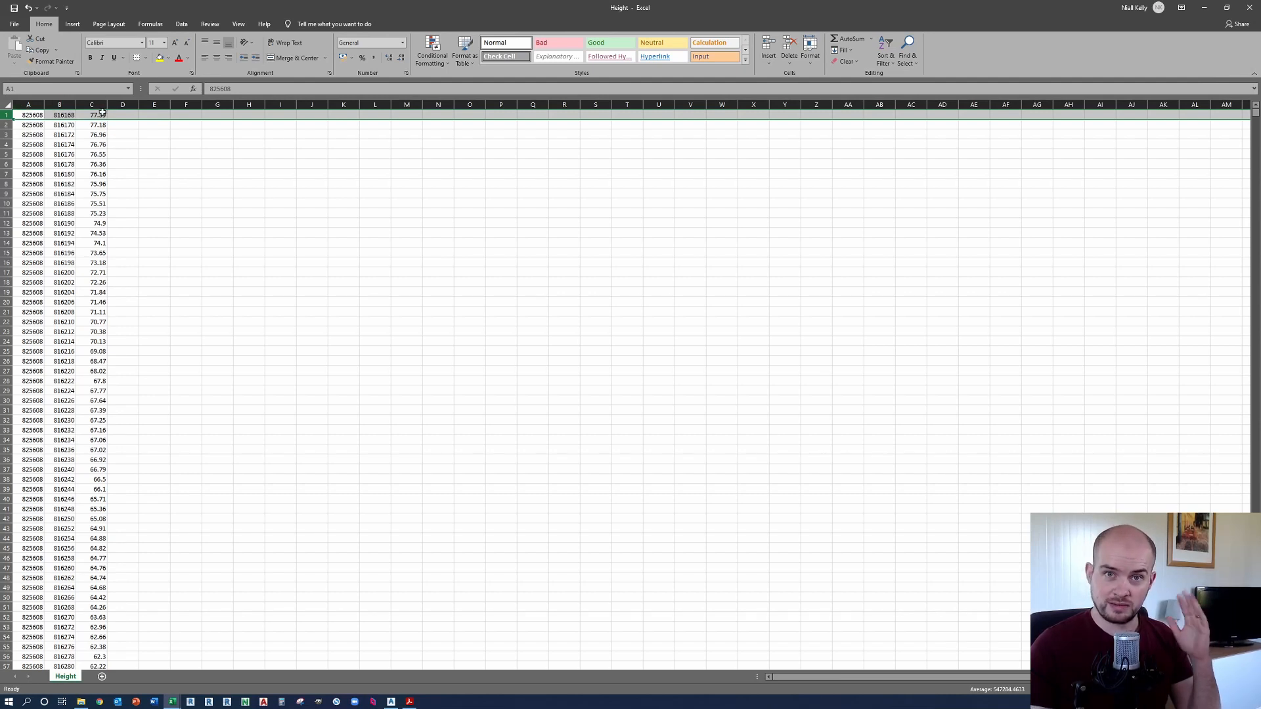
left_click(167, 135)
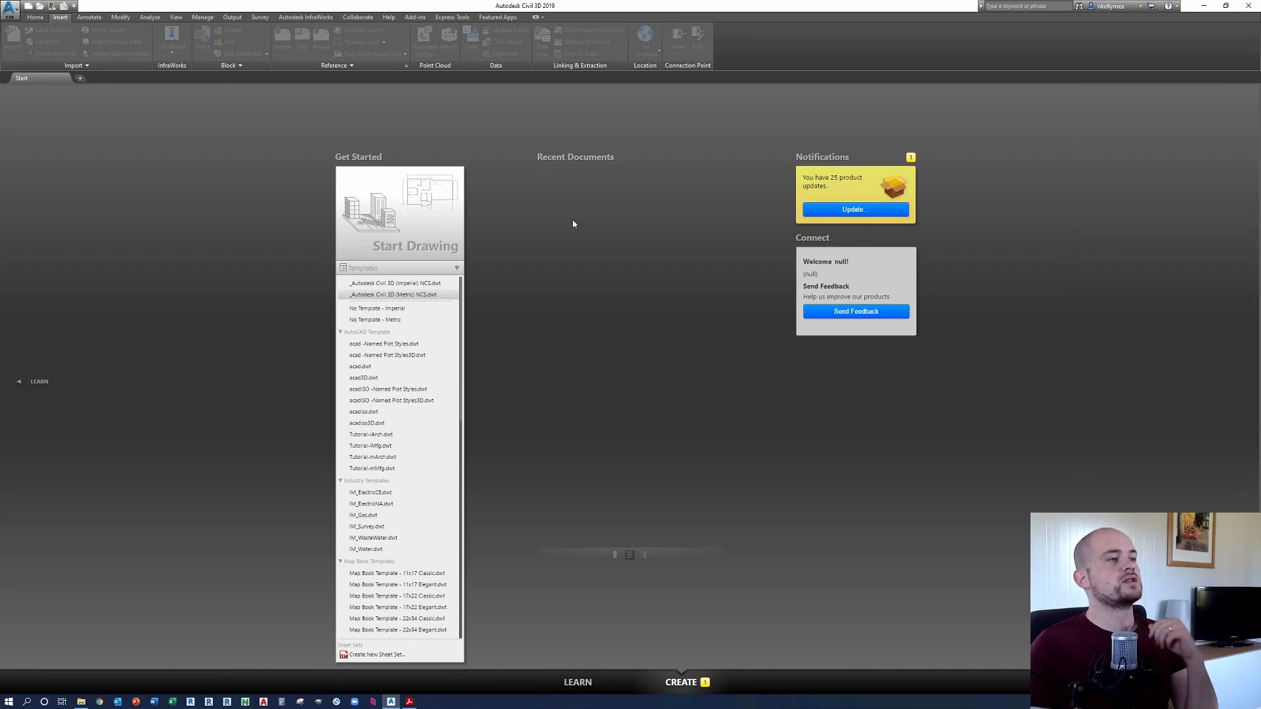
Step: Start a new Civil 3D drawing from the No Template - Metric option
left_click(666, 218)
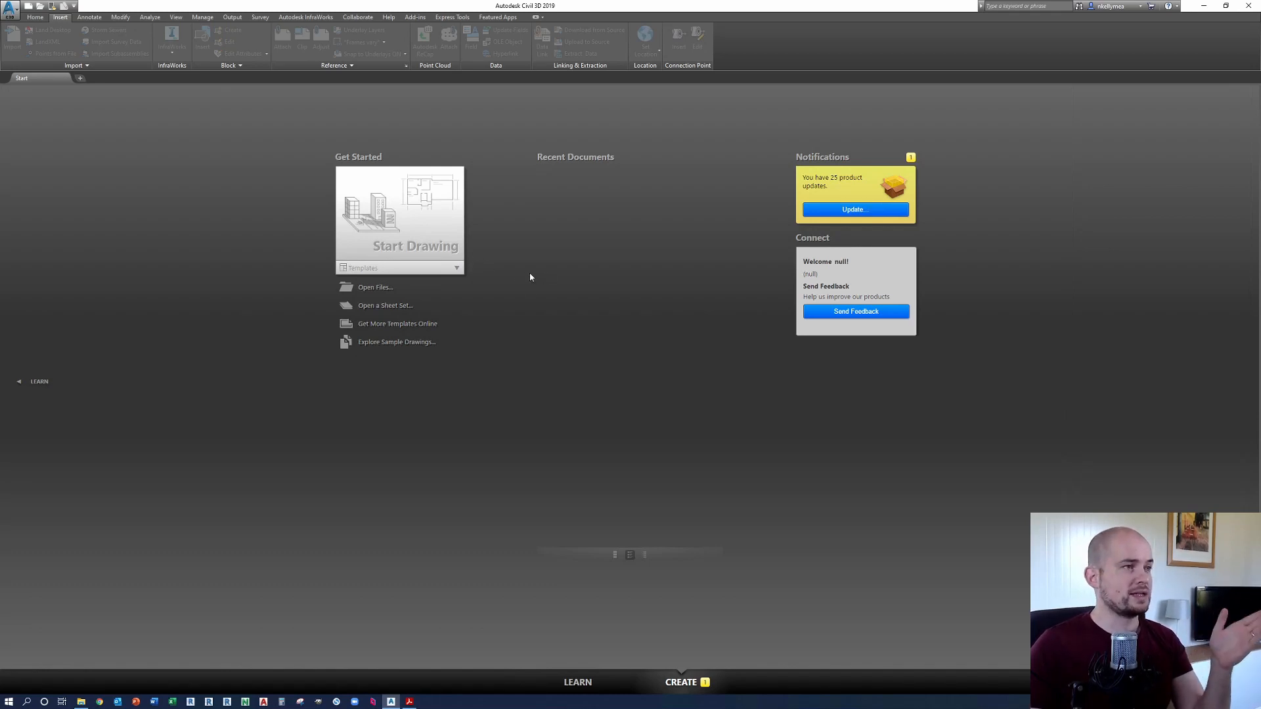
left_click(453, 272)
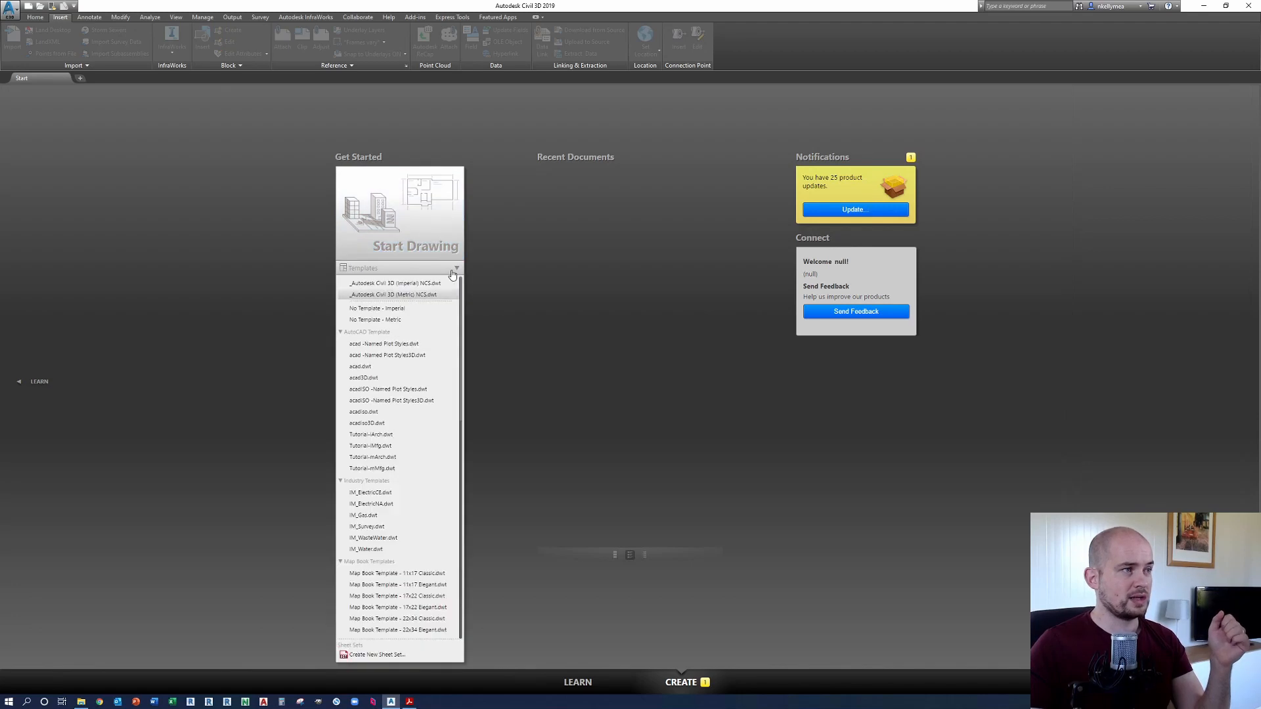
left_click(387, 319)
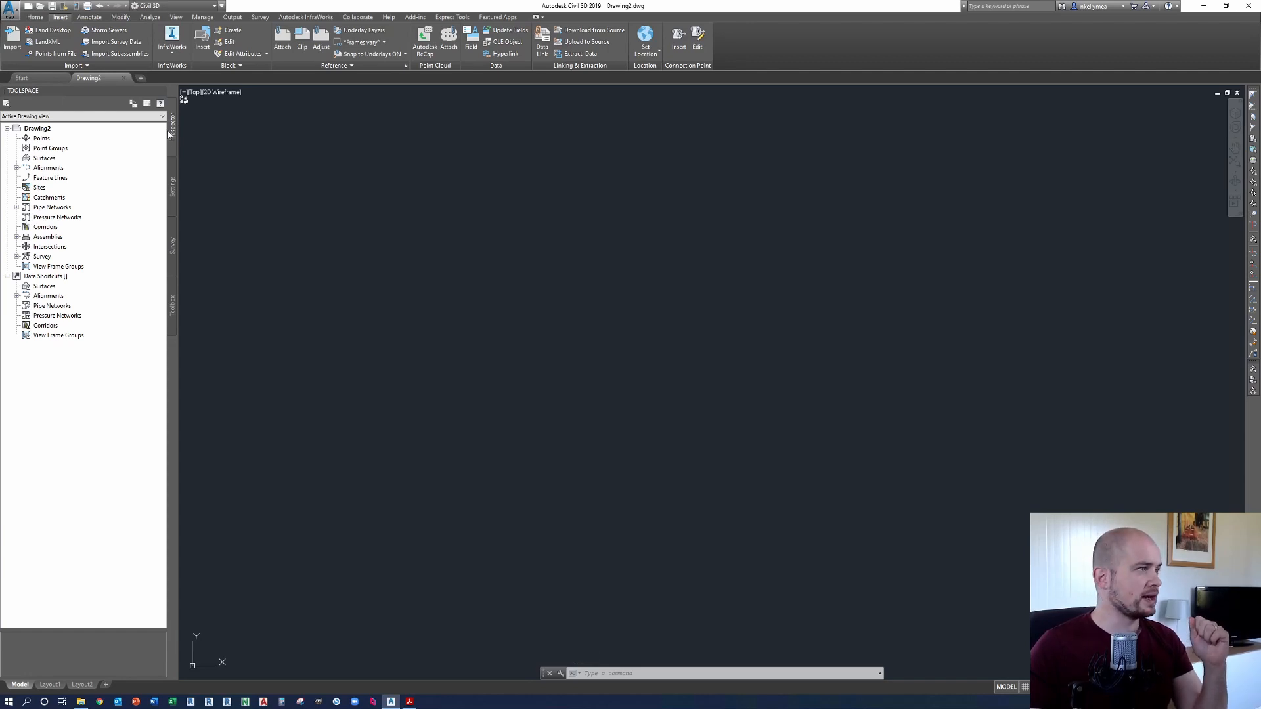
Step: Start creating a new surface in the drawing, with TIN surface as its type
right_click(39, 160)
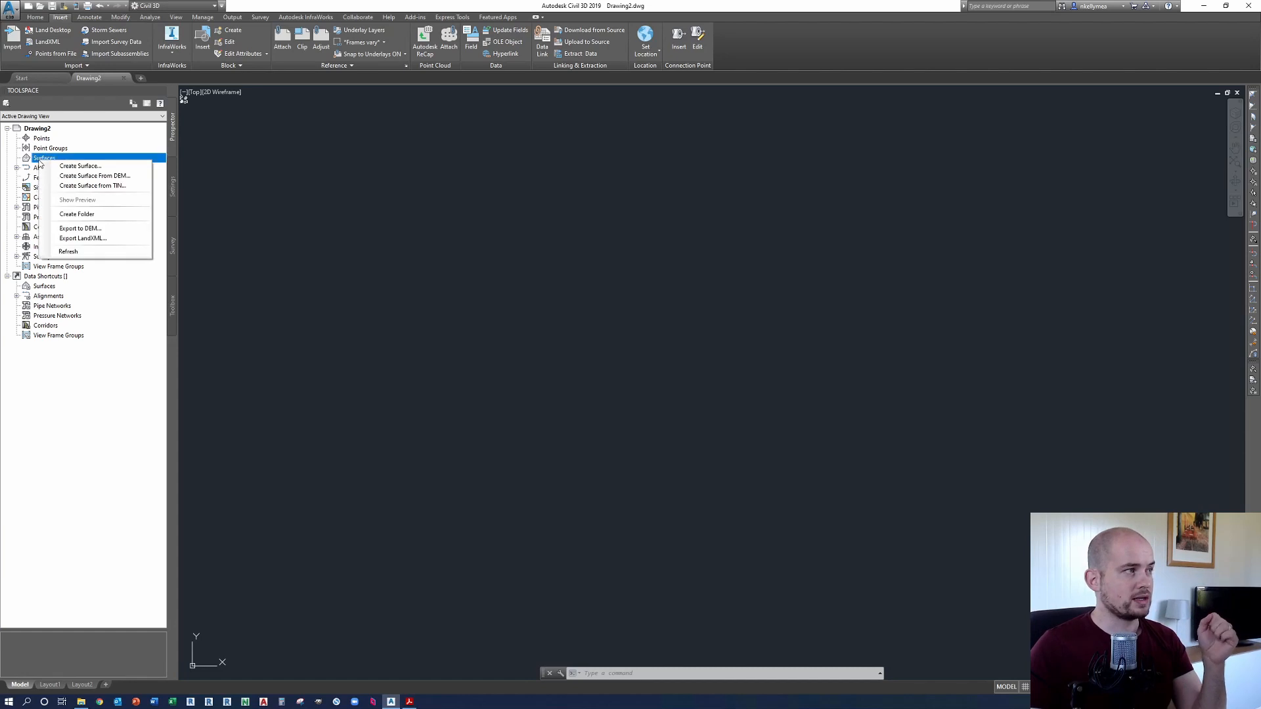
left_click(76, 167)
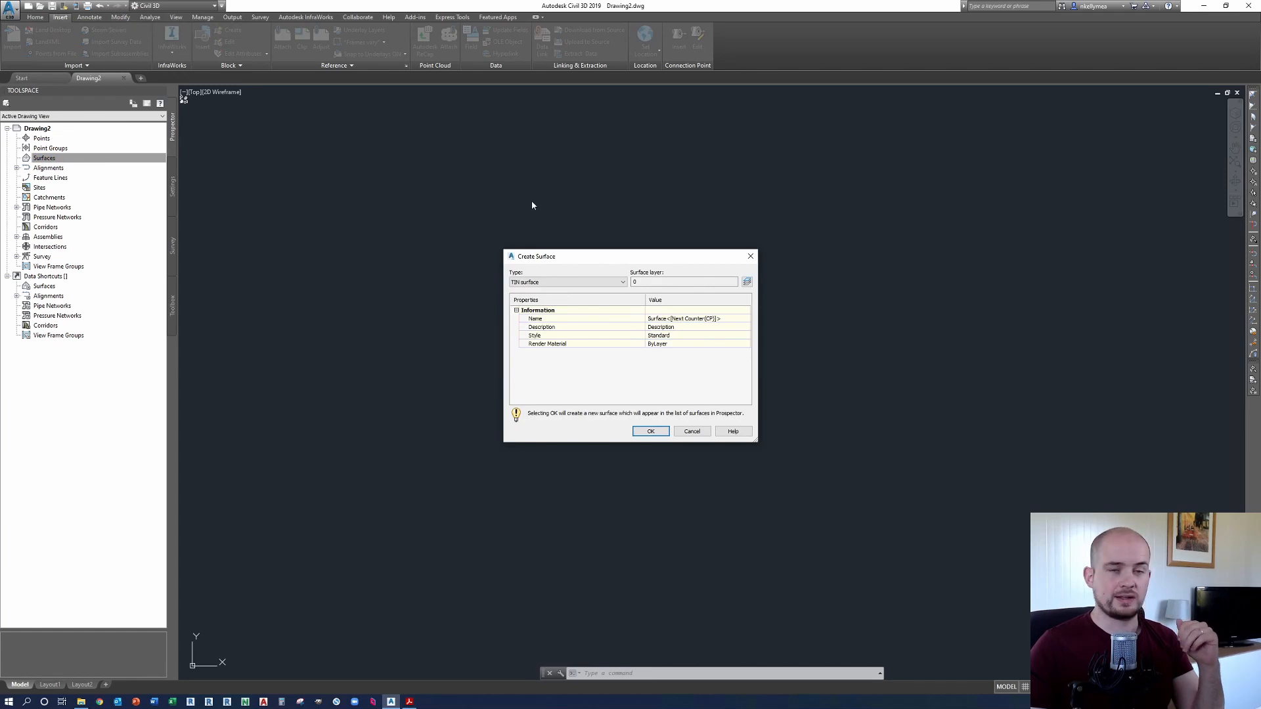
left_click(595, 283)
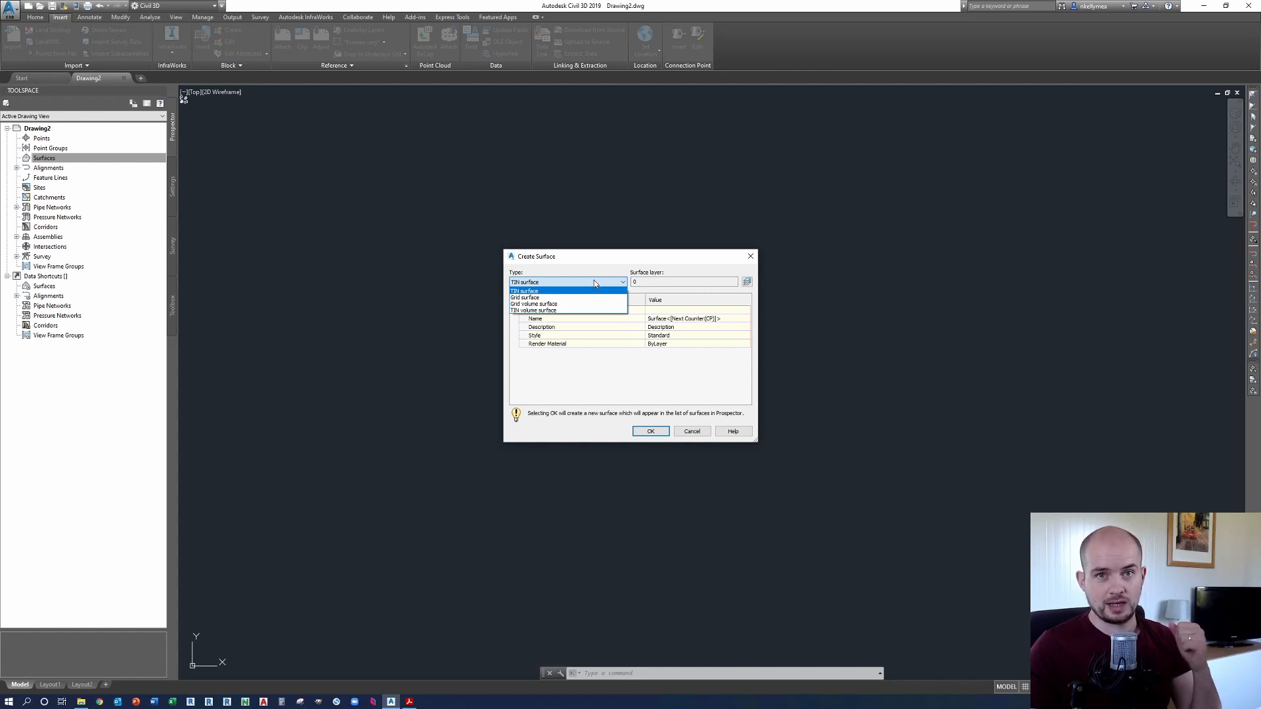
left_click(594, 283)
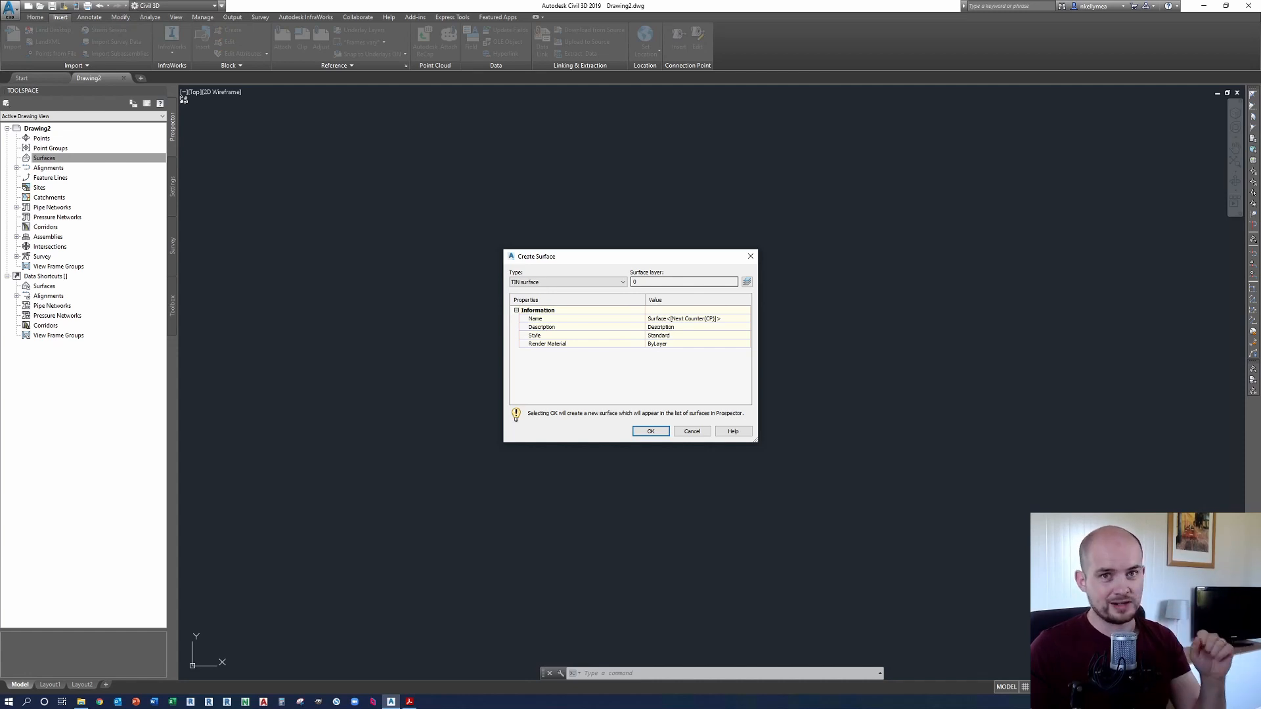
Step: Create a layer named Topo and assign it as the surface layer with the modifier None
left_click(747, 282)
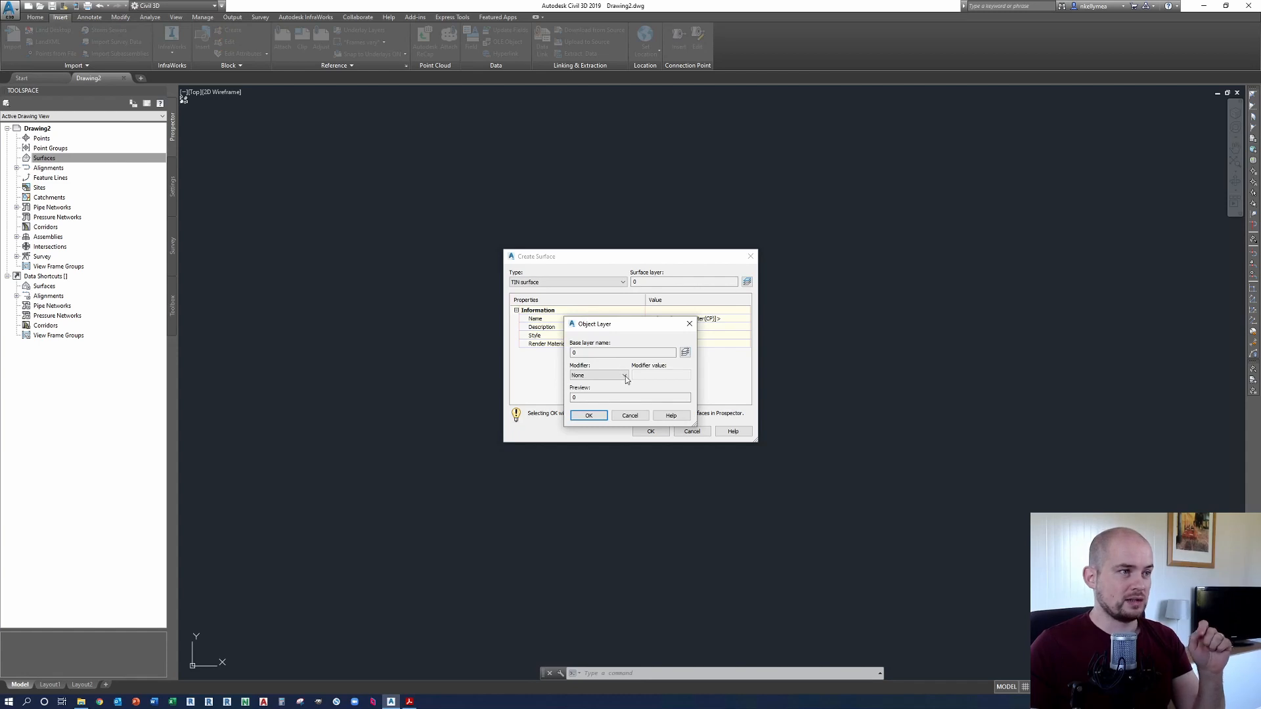
left_click(685, 353)
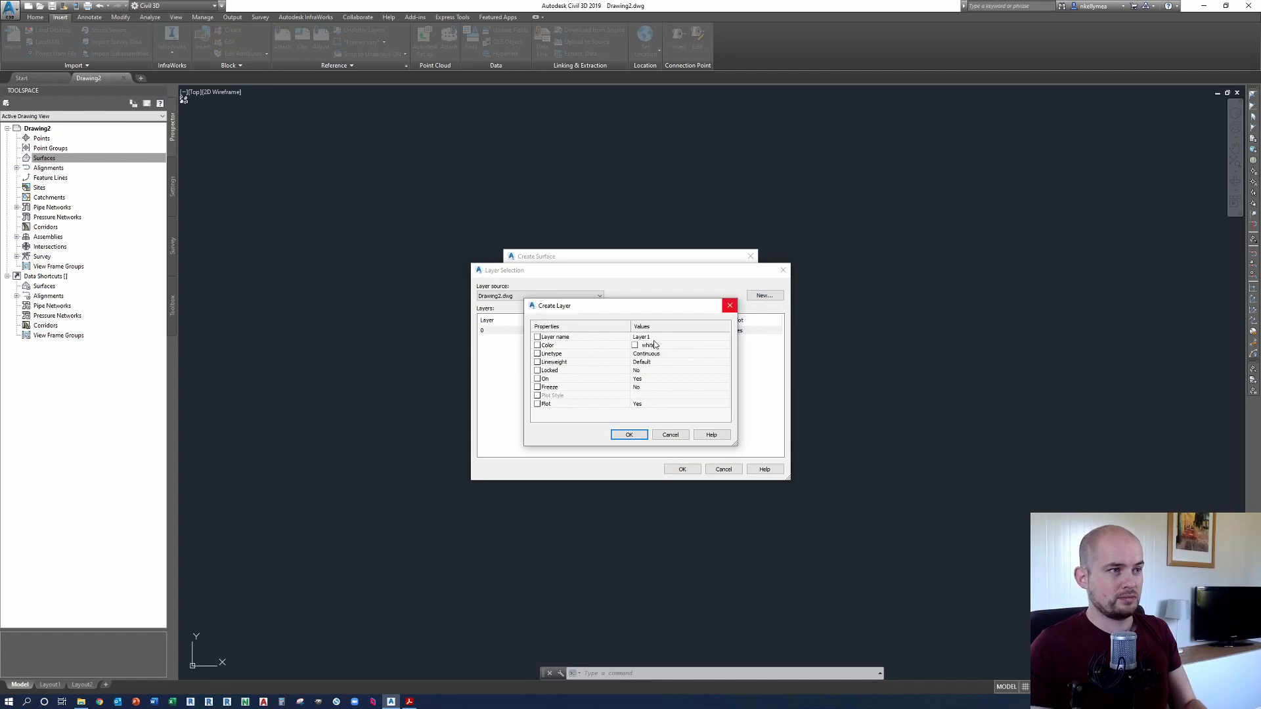
left_click(676, 337)
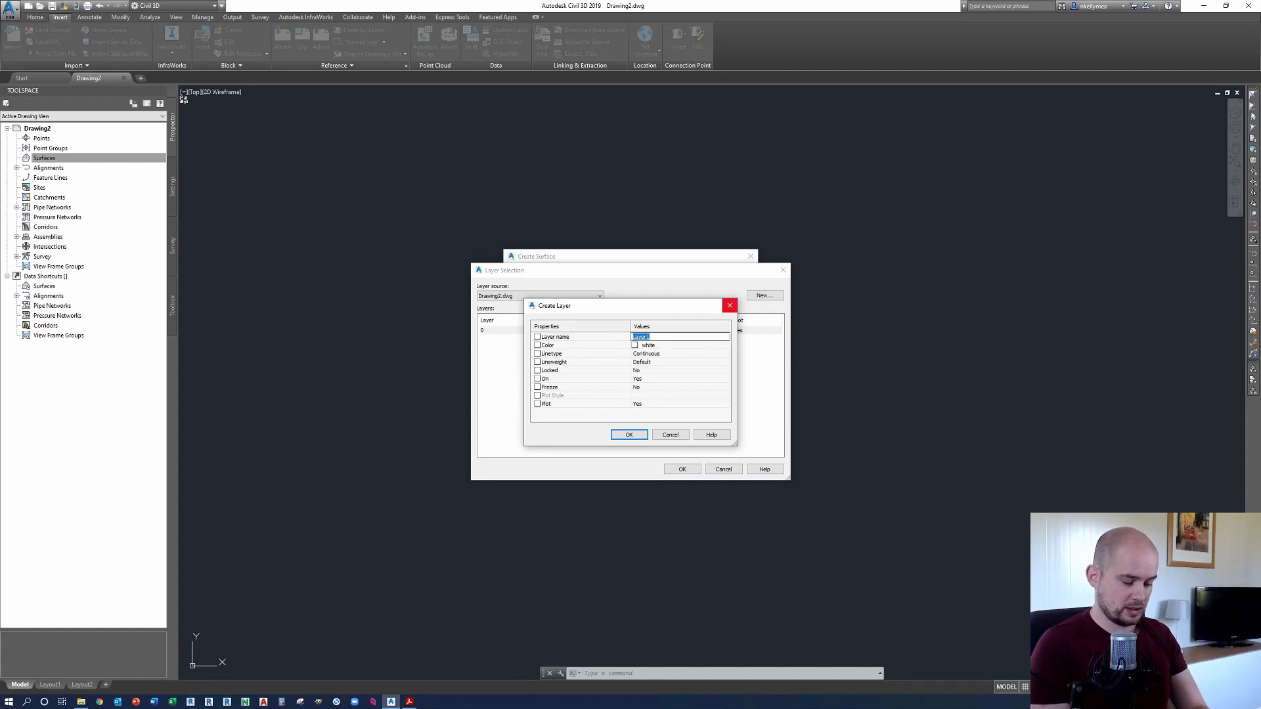
type("Topo")
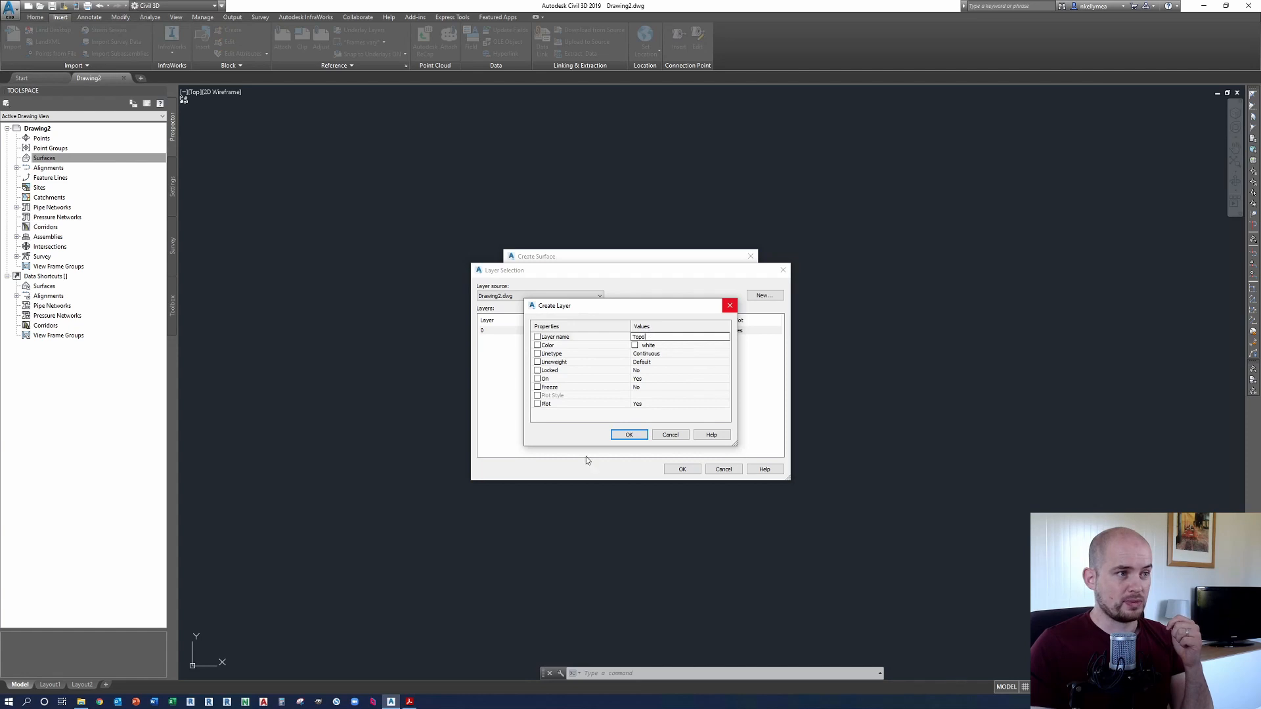
left_click(630, 434)
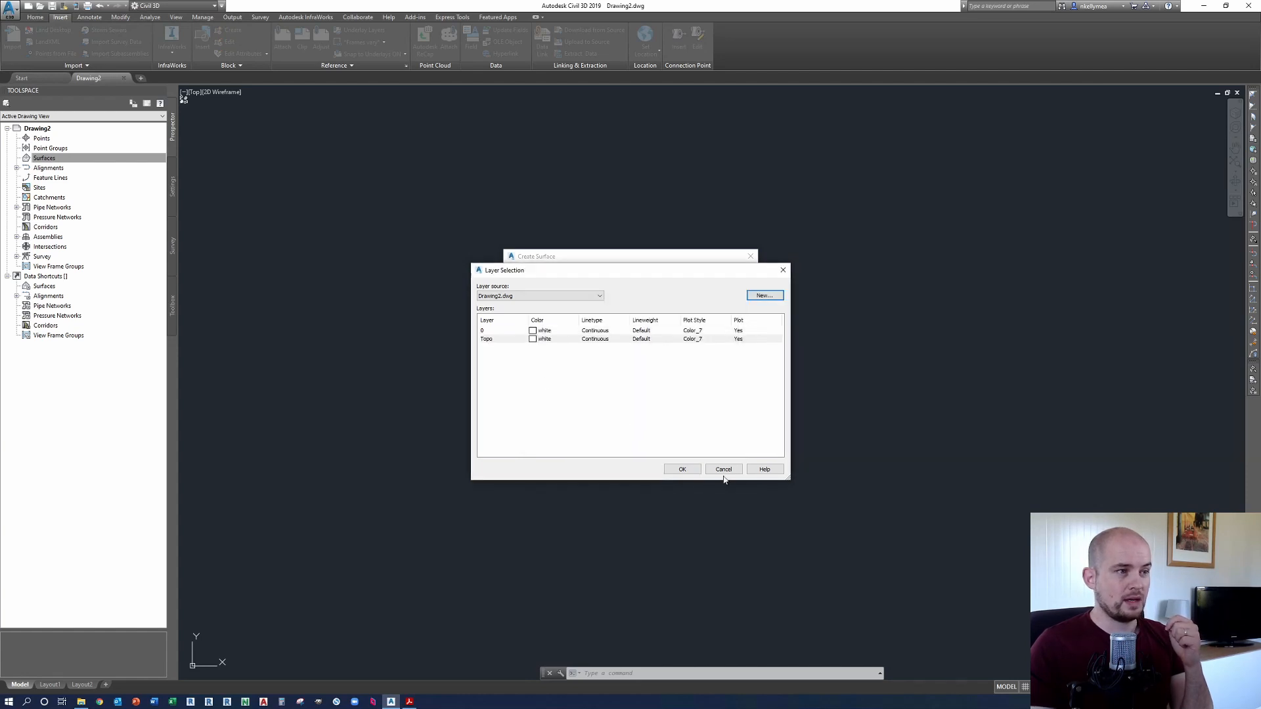
left_click(681, 468)
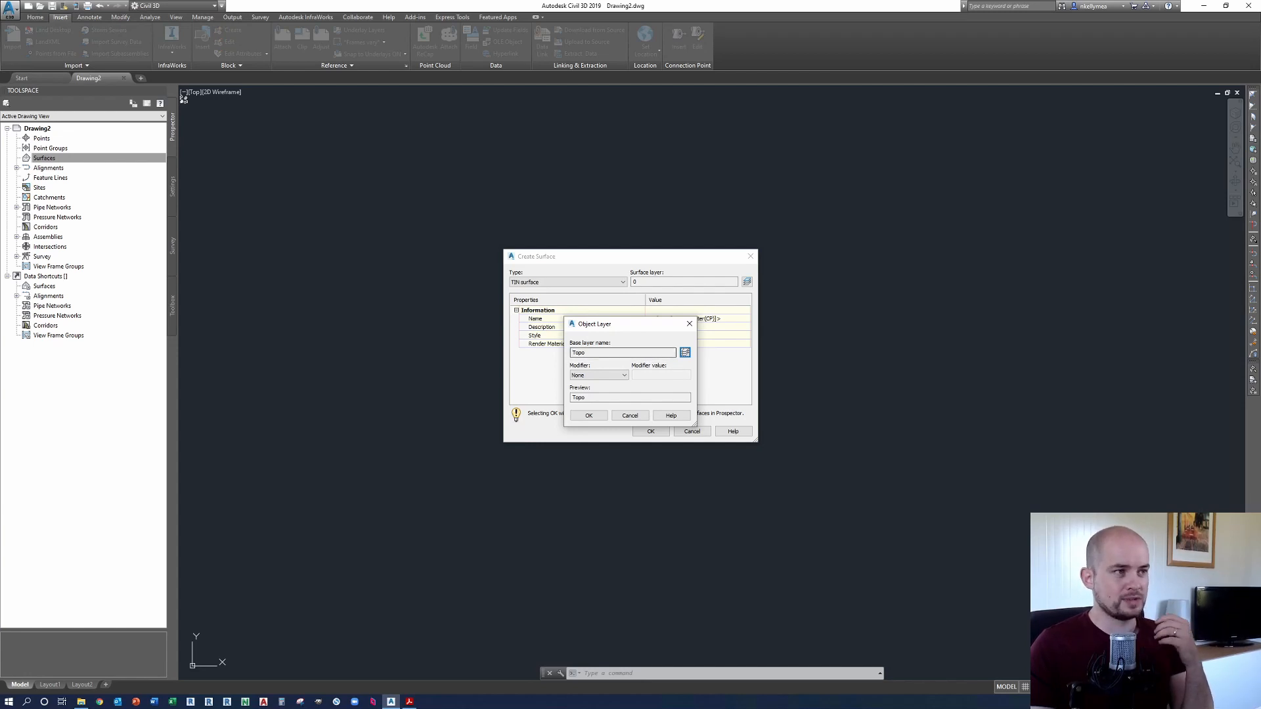
left_click(620, 376)
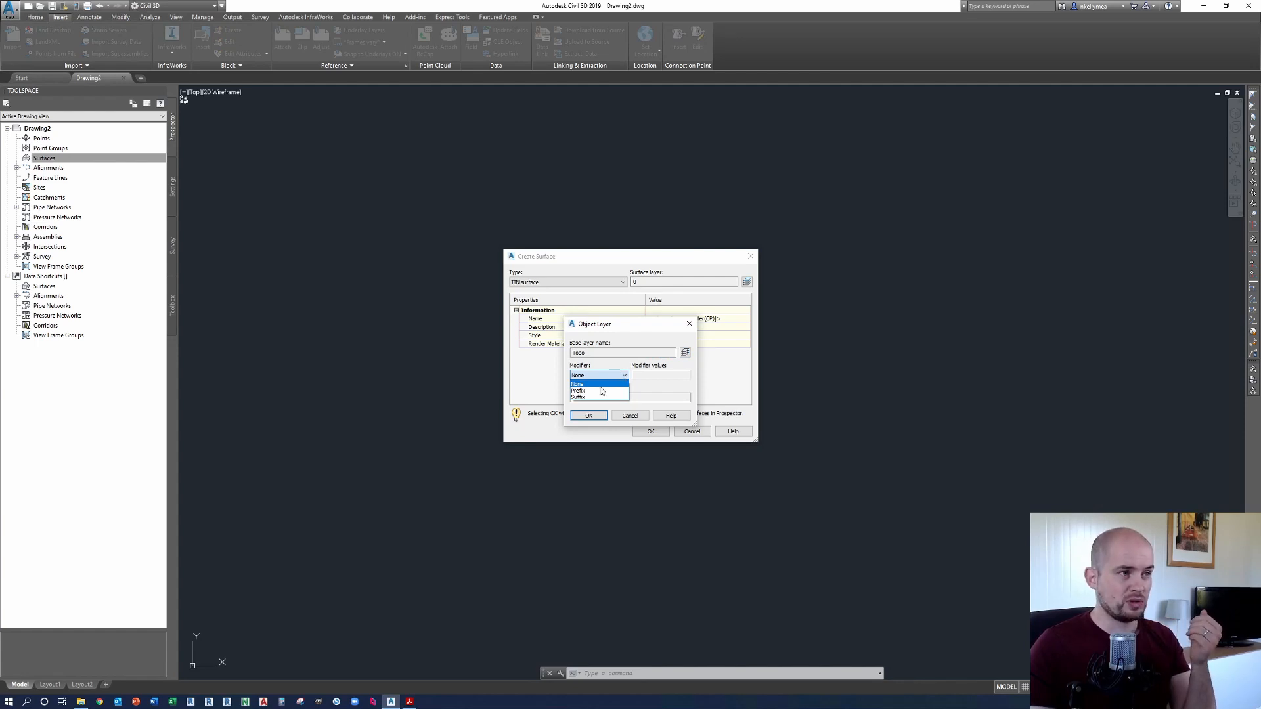
left_click(618, 375)
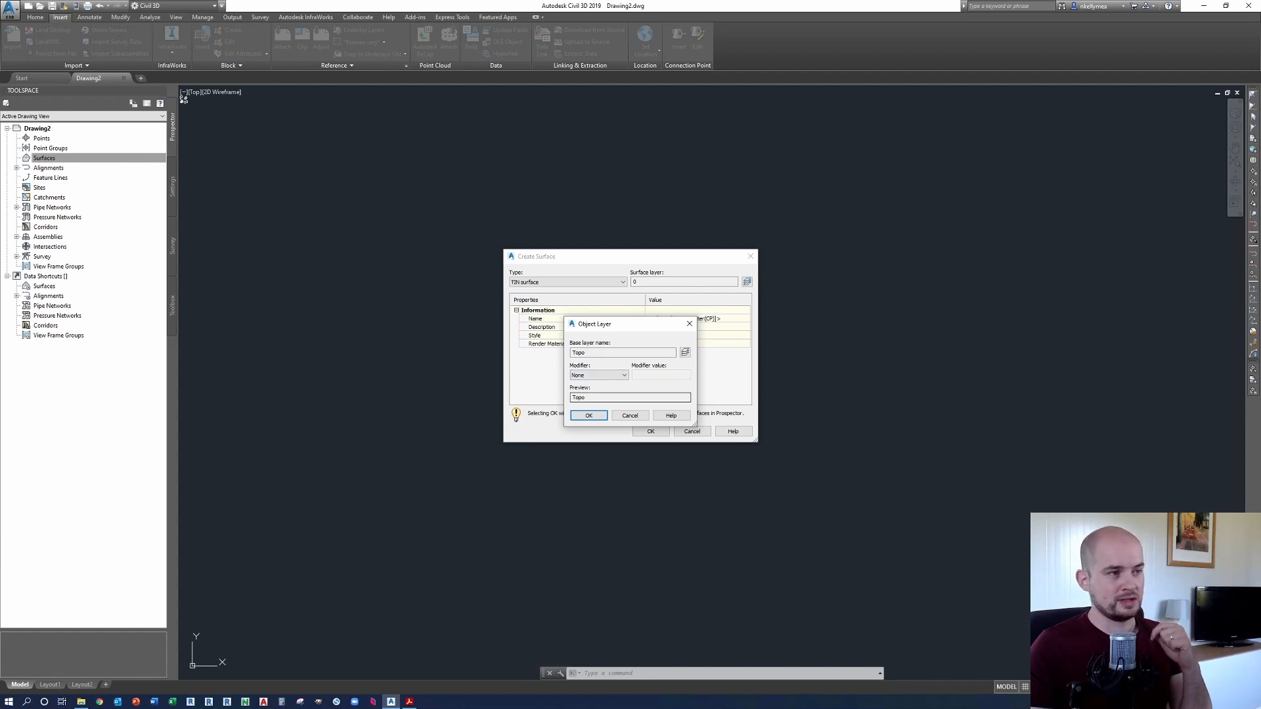
left_click(586, 415)
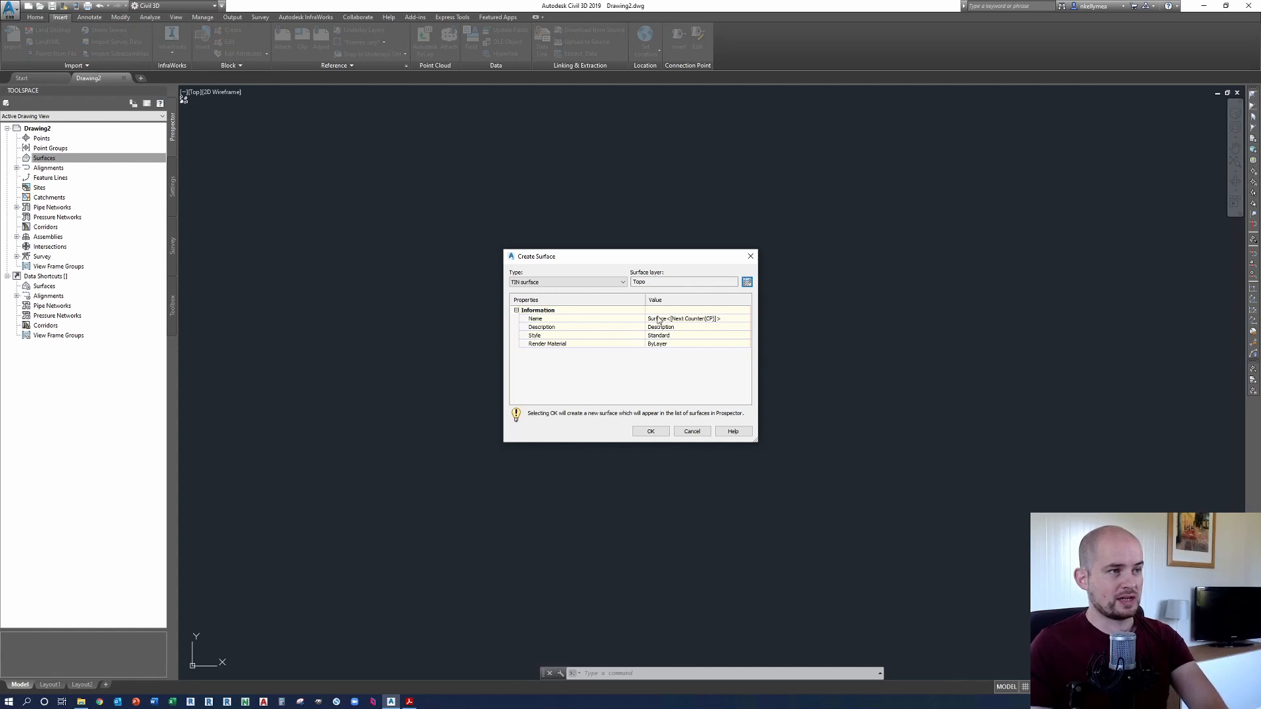
Step: Create the surface with the name Sample Surface and the description Tutorial Surface, and list it under the drawing's surfaces
left_click(727, 322)
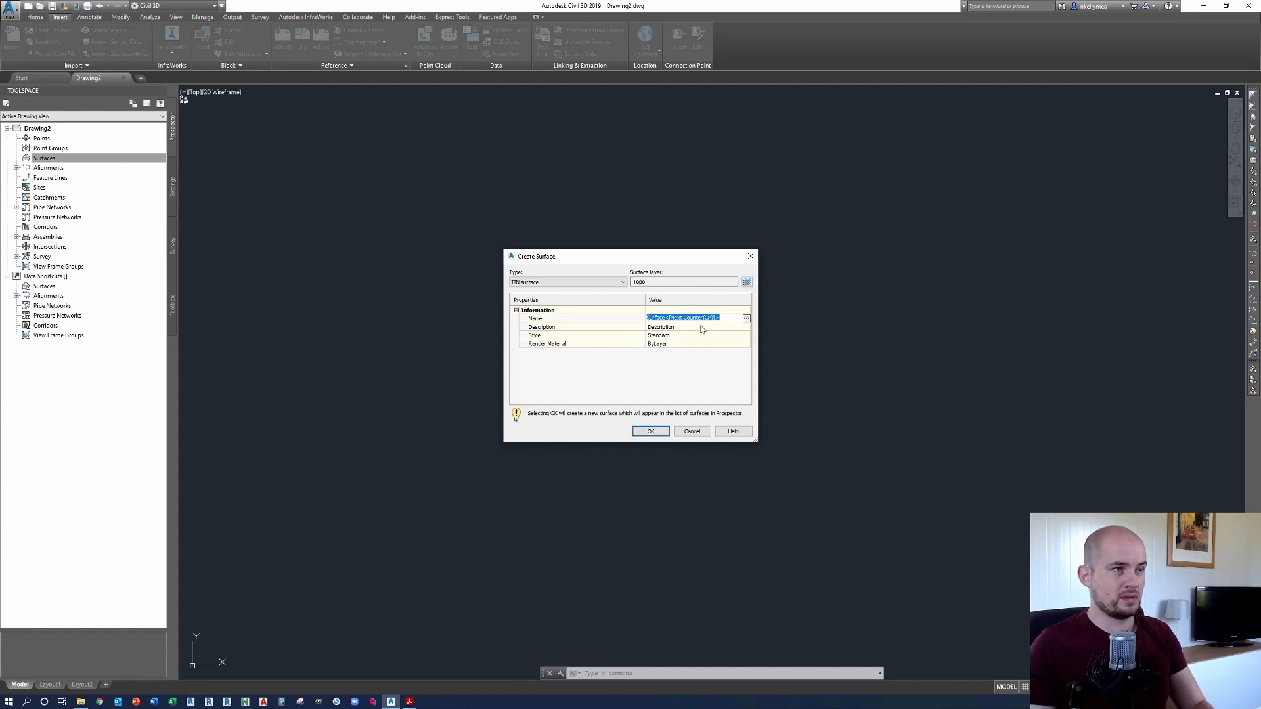
type("Sample Surface")
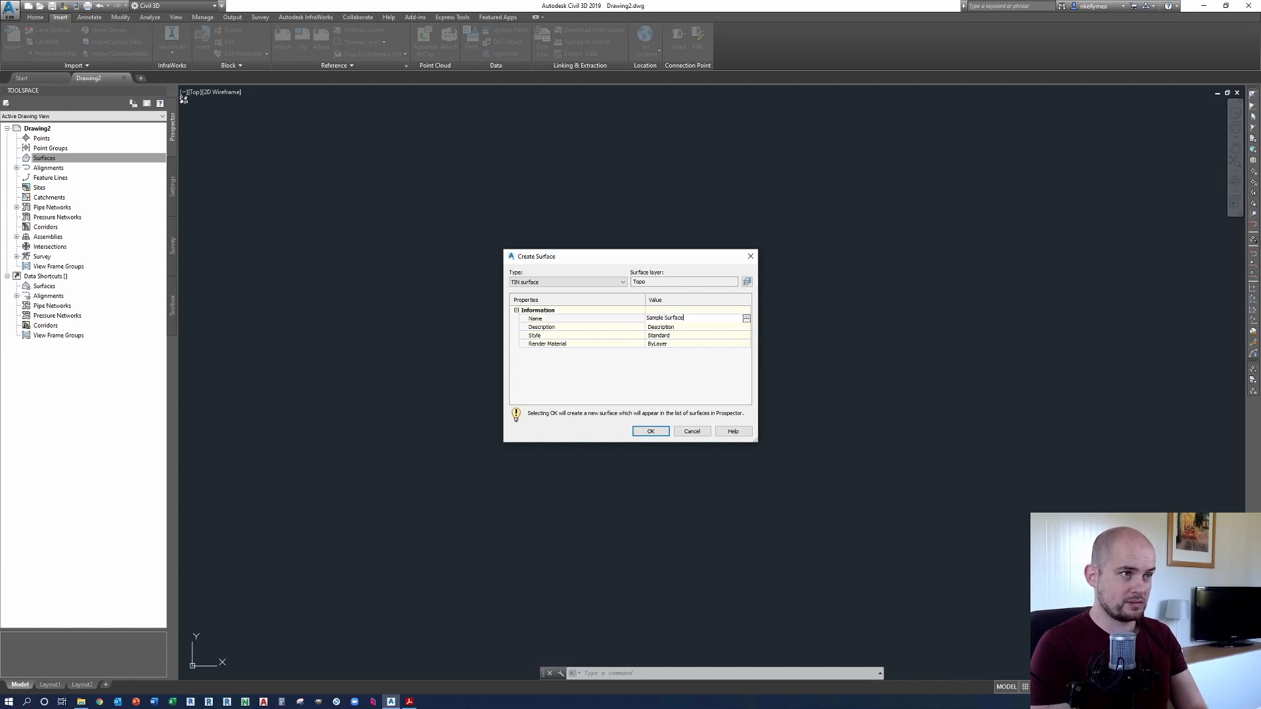
key("Return")
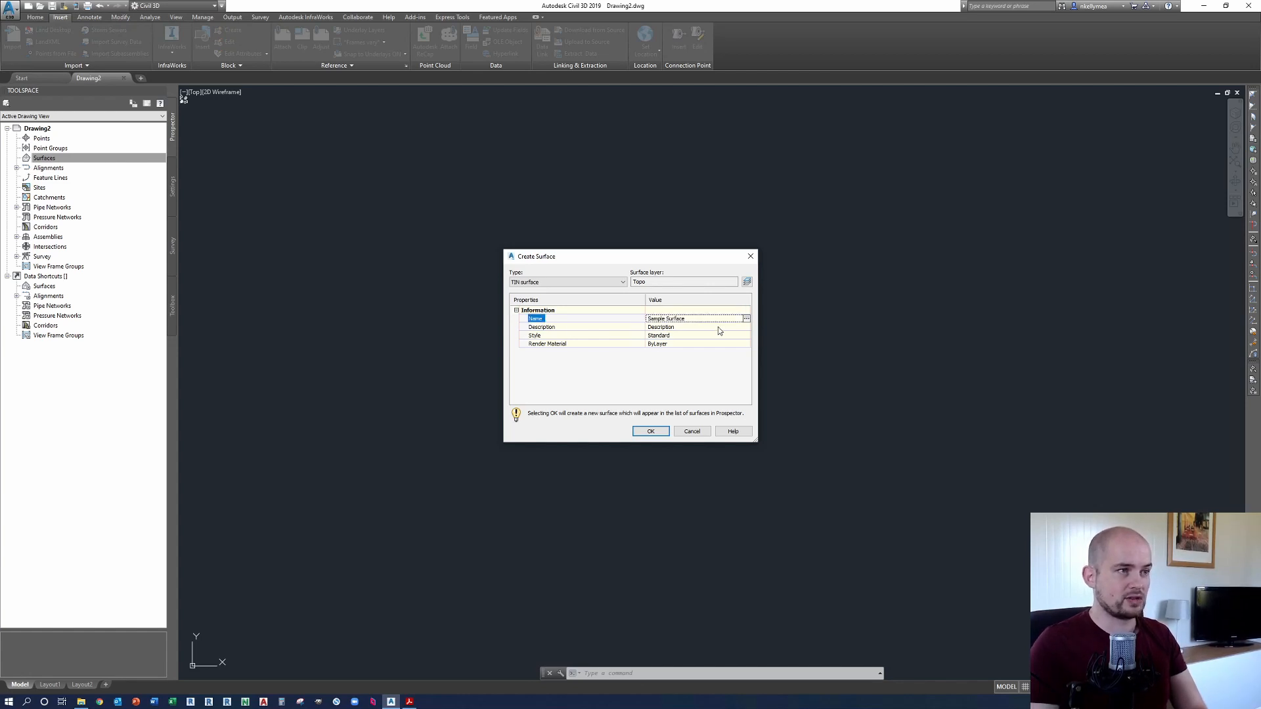
left_click(718, 328)
type("Tull")
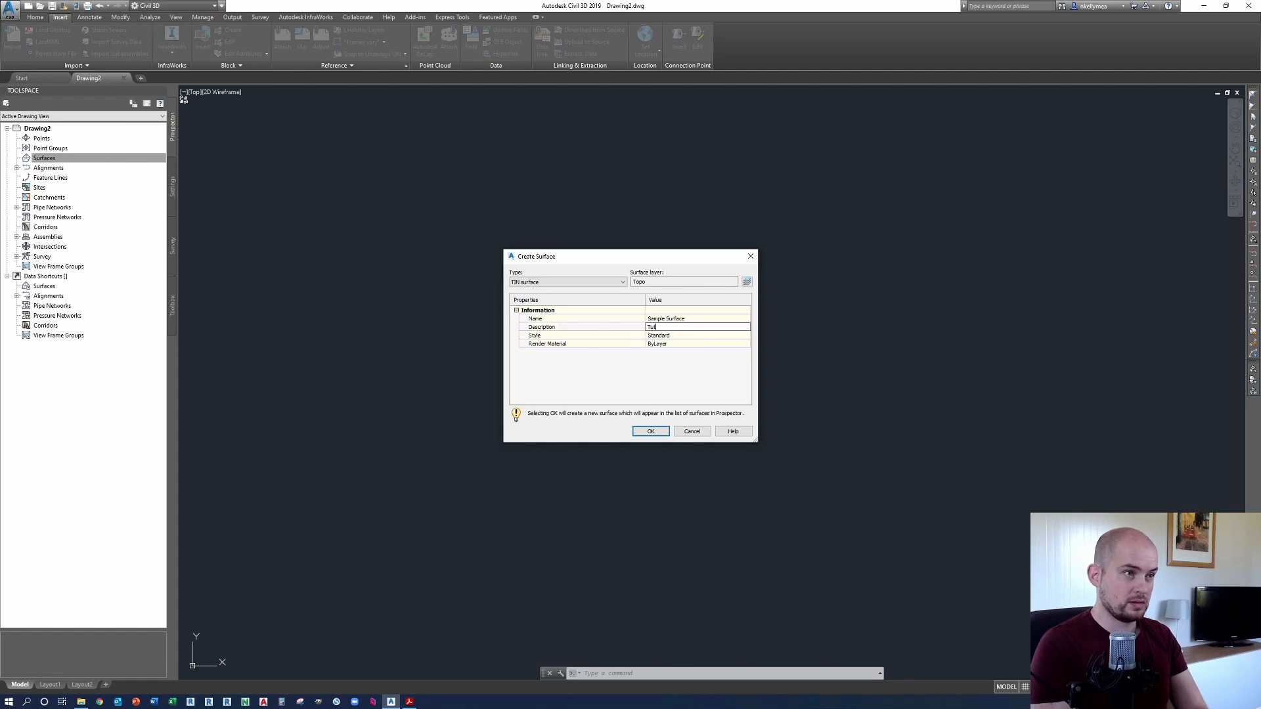
type("orial Surface")
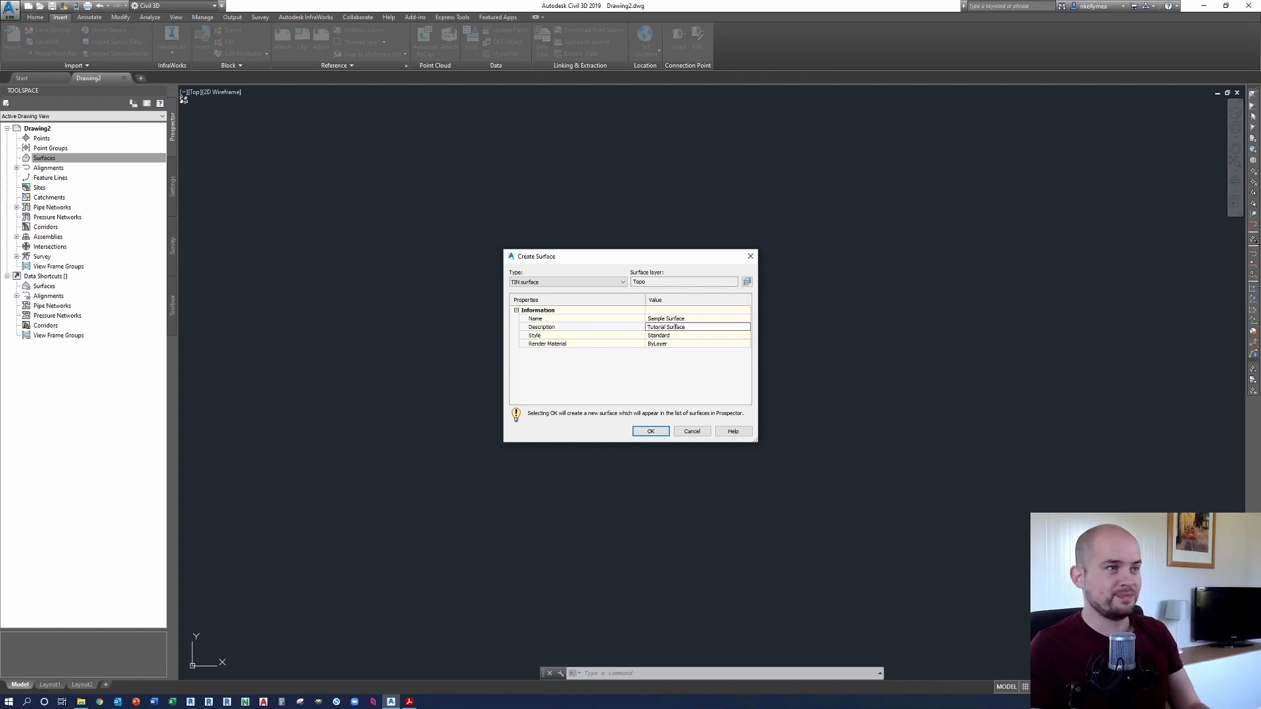
left_click(636, 392)
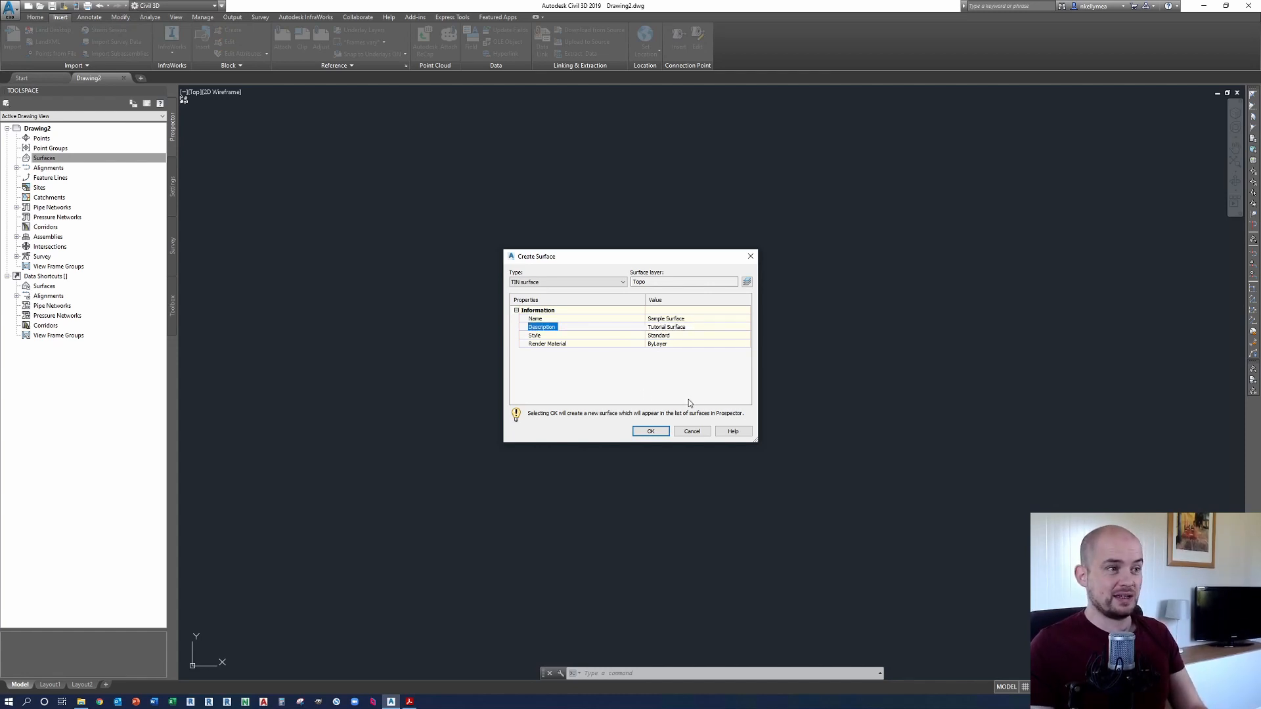
left_click(650, 431)
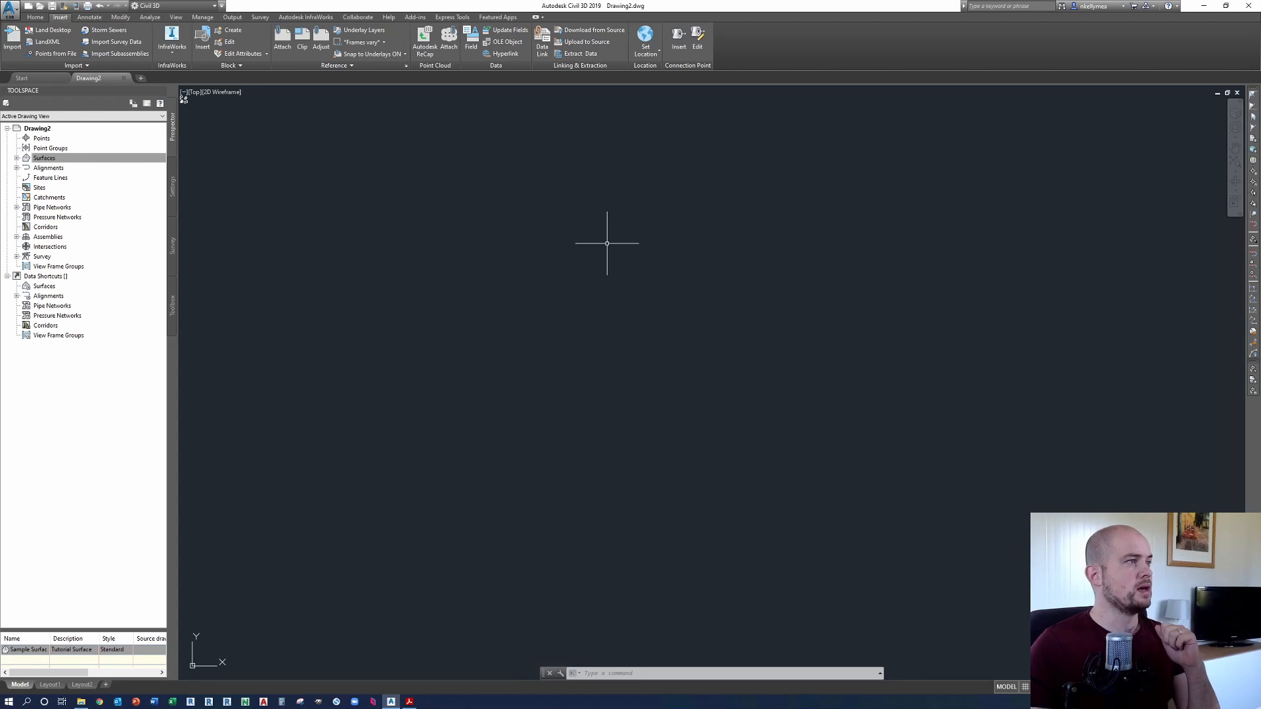
left_click(17, 158)
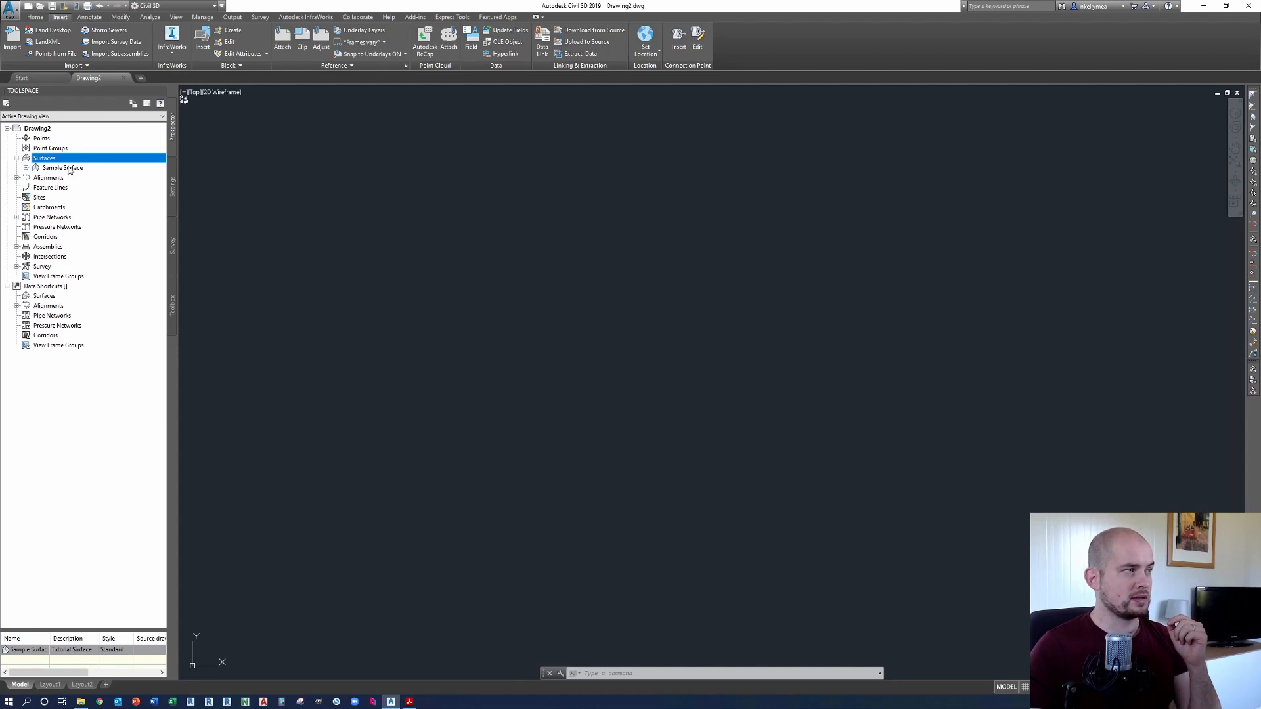
Step: Start adding a point file to the definition of Sample Surface
left_click(26, 168)
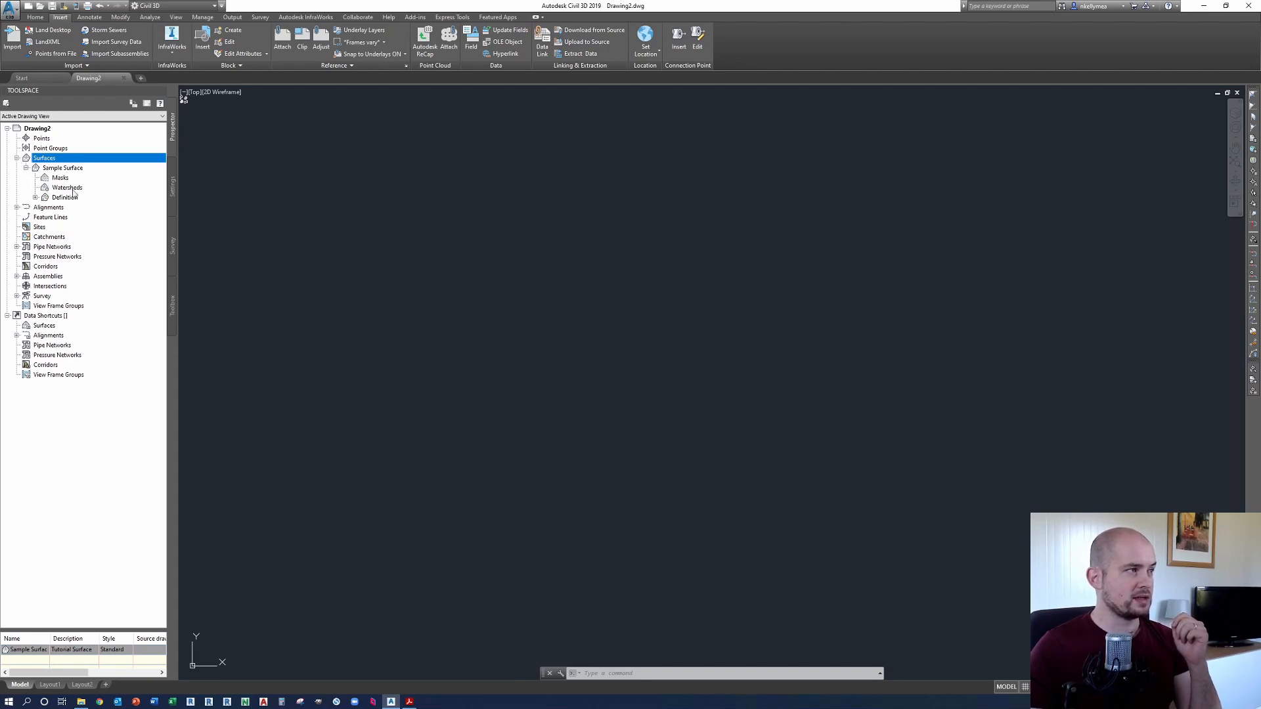
left_click(36, 198)
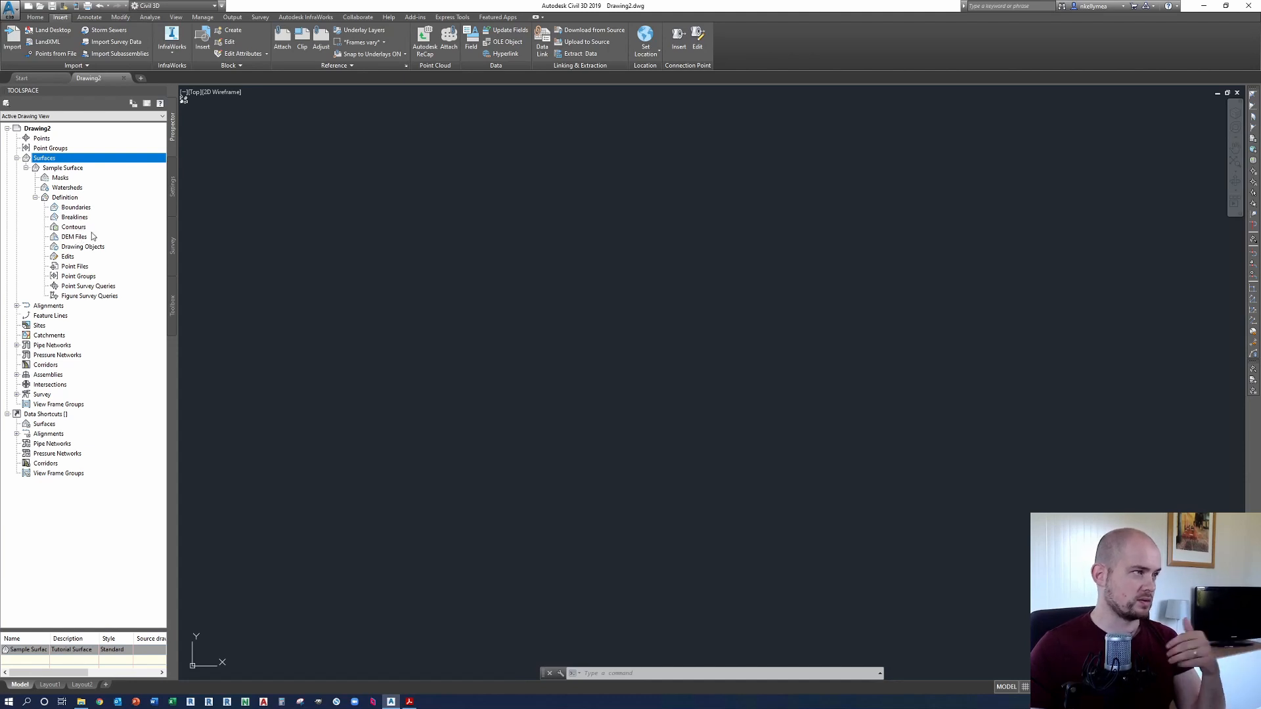
left_click(64, 268)
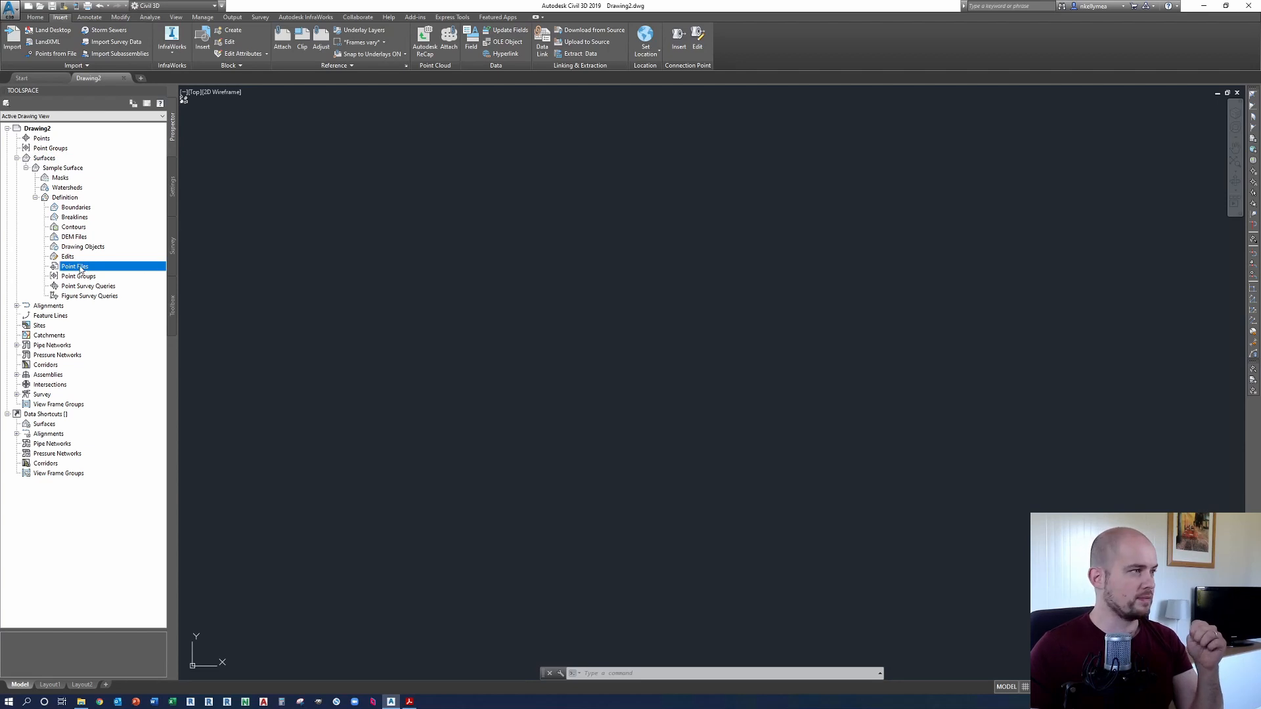
right_click(74, 267)
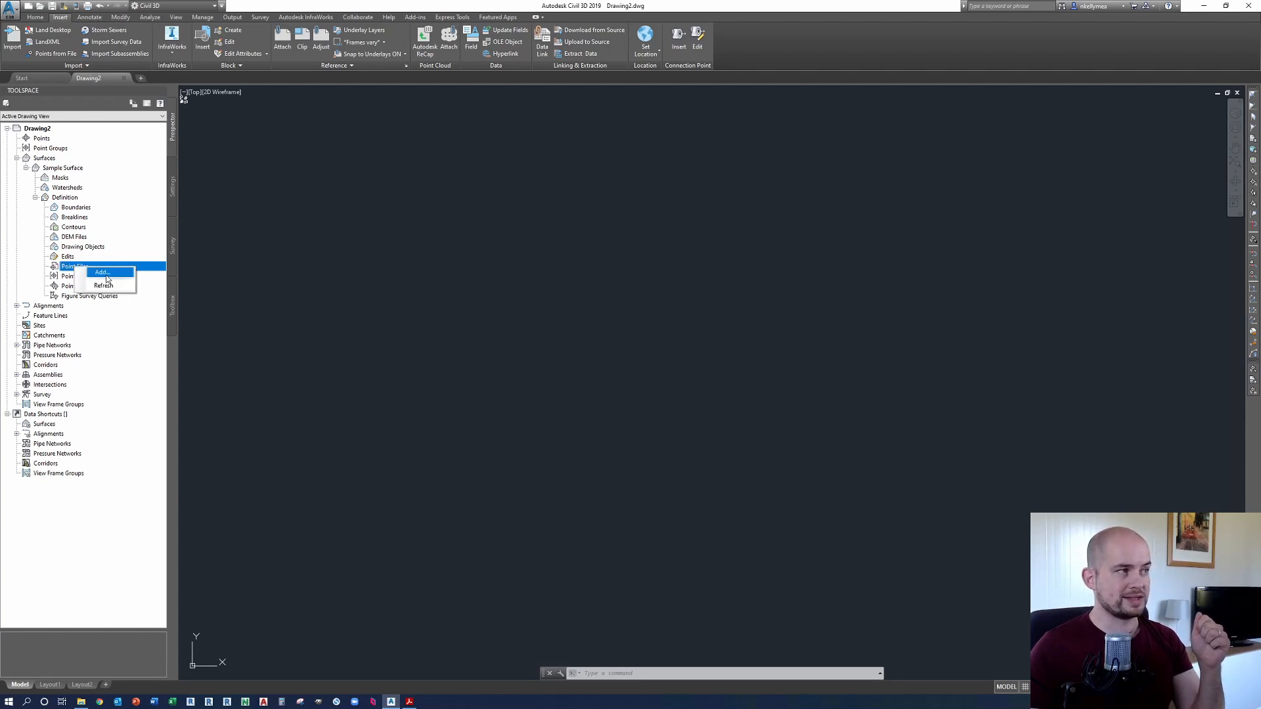
left_click(103, 273)
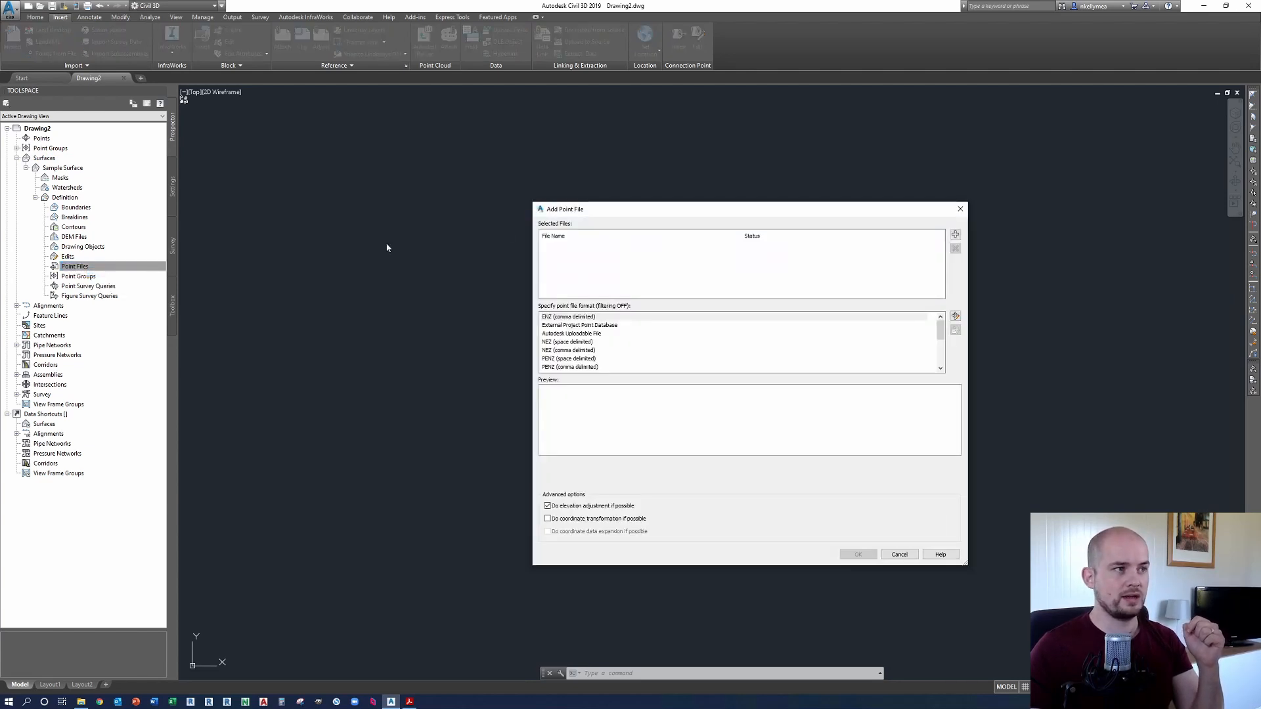
left_click_drag(650, 221, 555, 190)
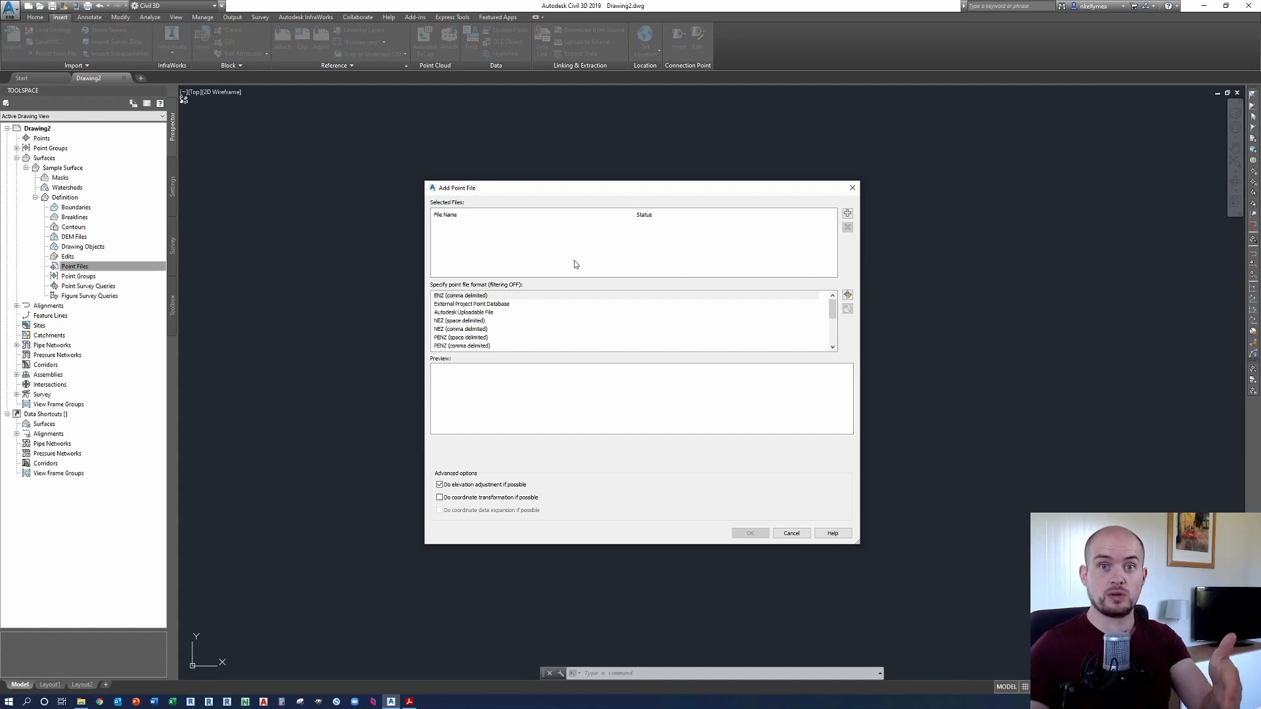
Step: Choose the 8020BIM Conversion CSV file from the Tutorial Images folder on the desktop as the source point file
left_click(847, 213)
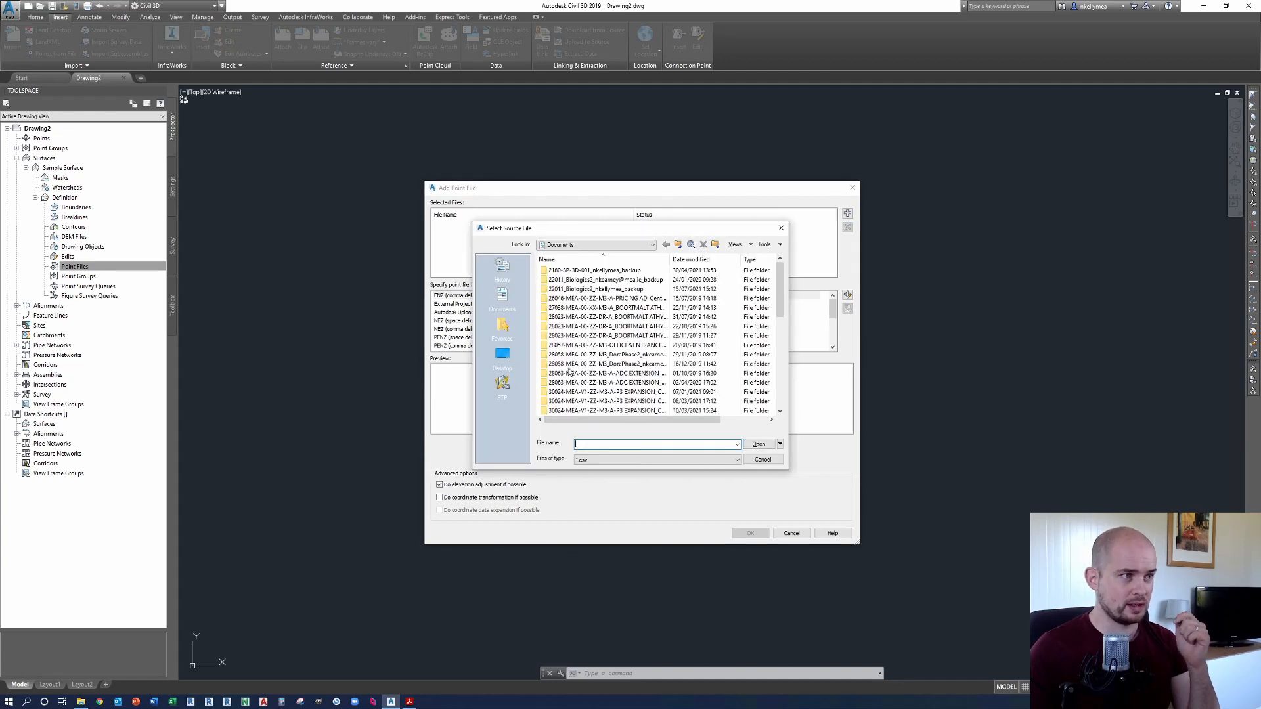
left_click(503, 356)
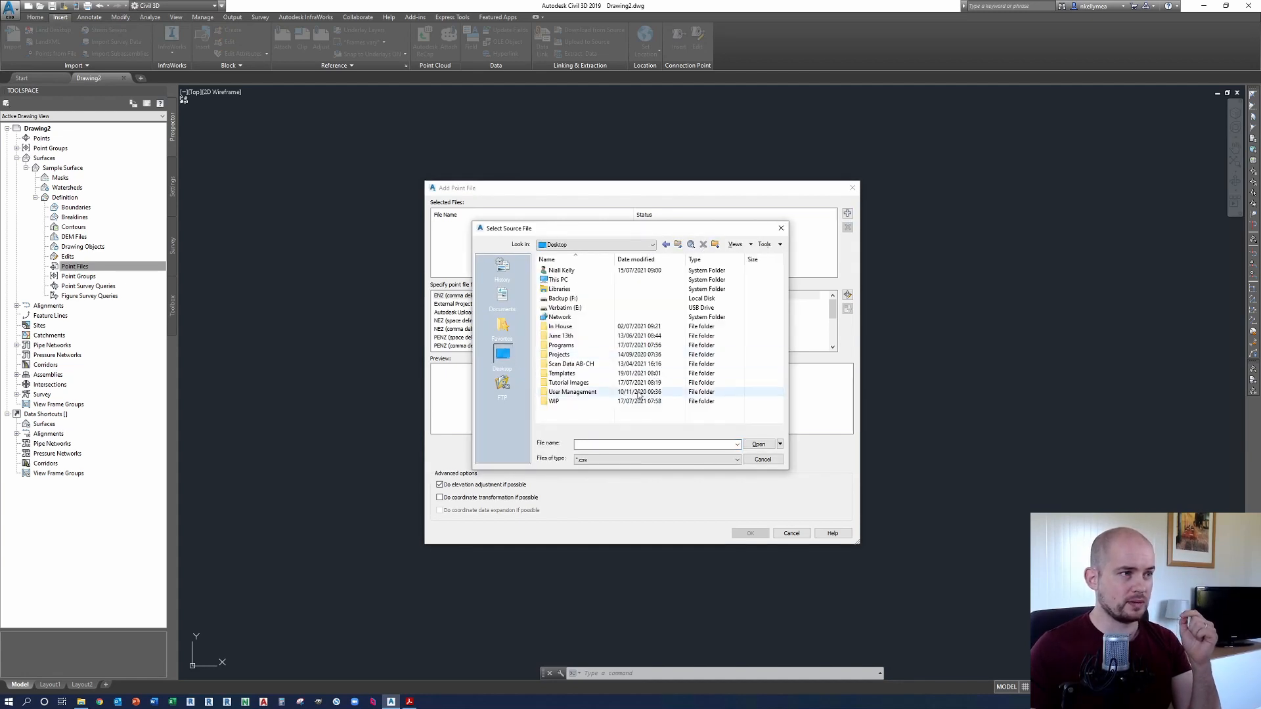
double_click(578, 384)
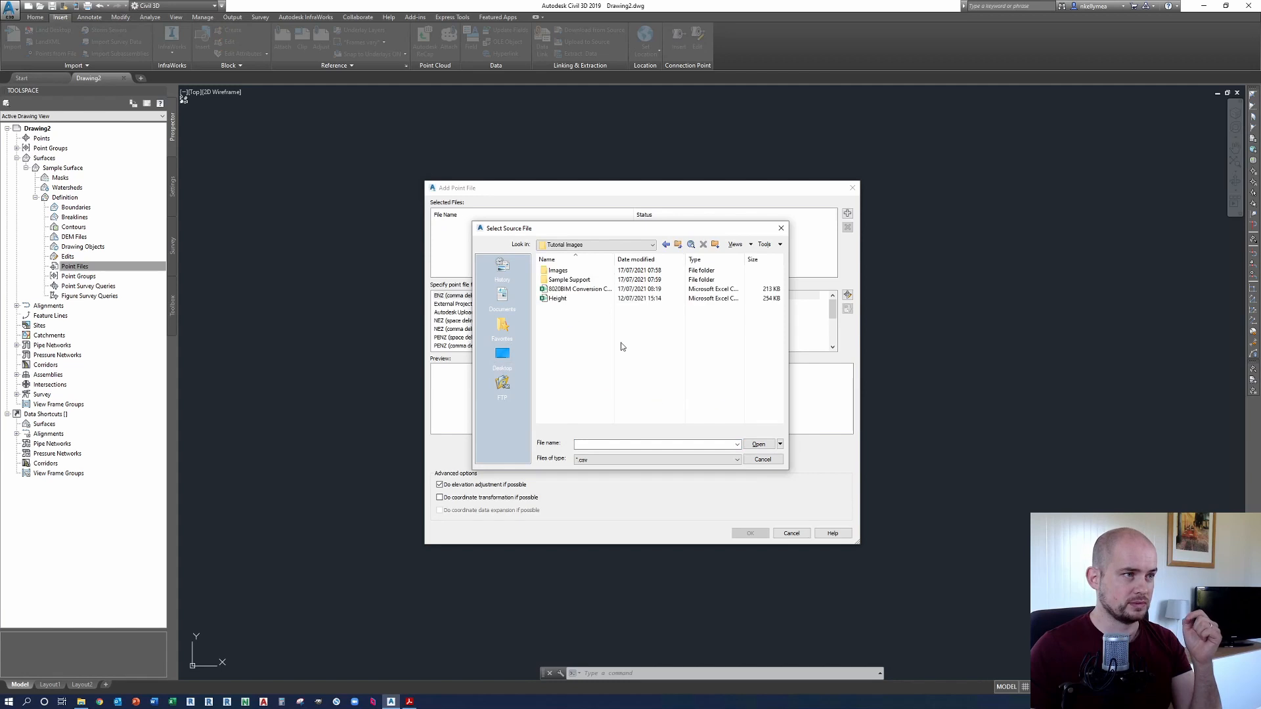
left_click(578, 289)
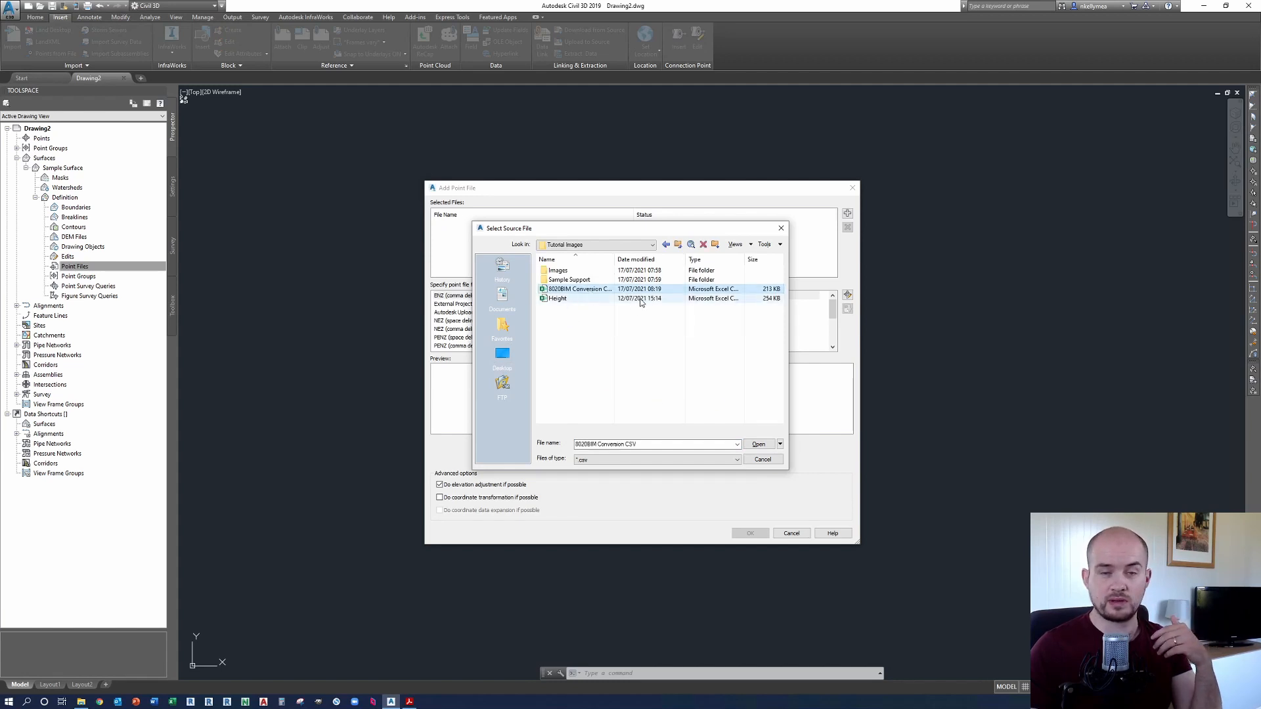
double_click(633, 258)
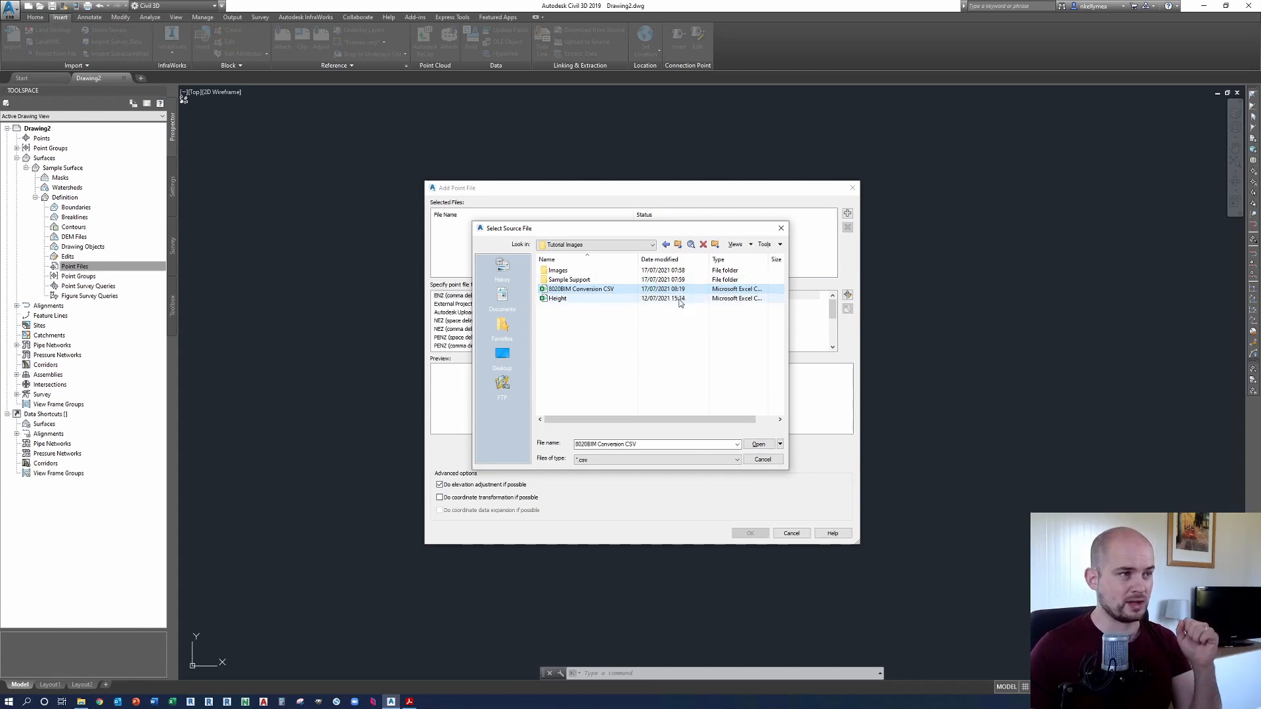
left_click(759, 444)
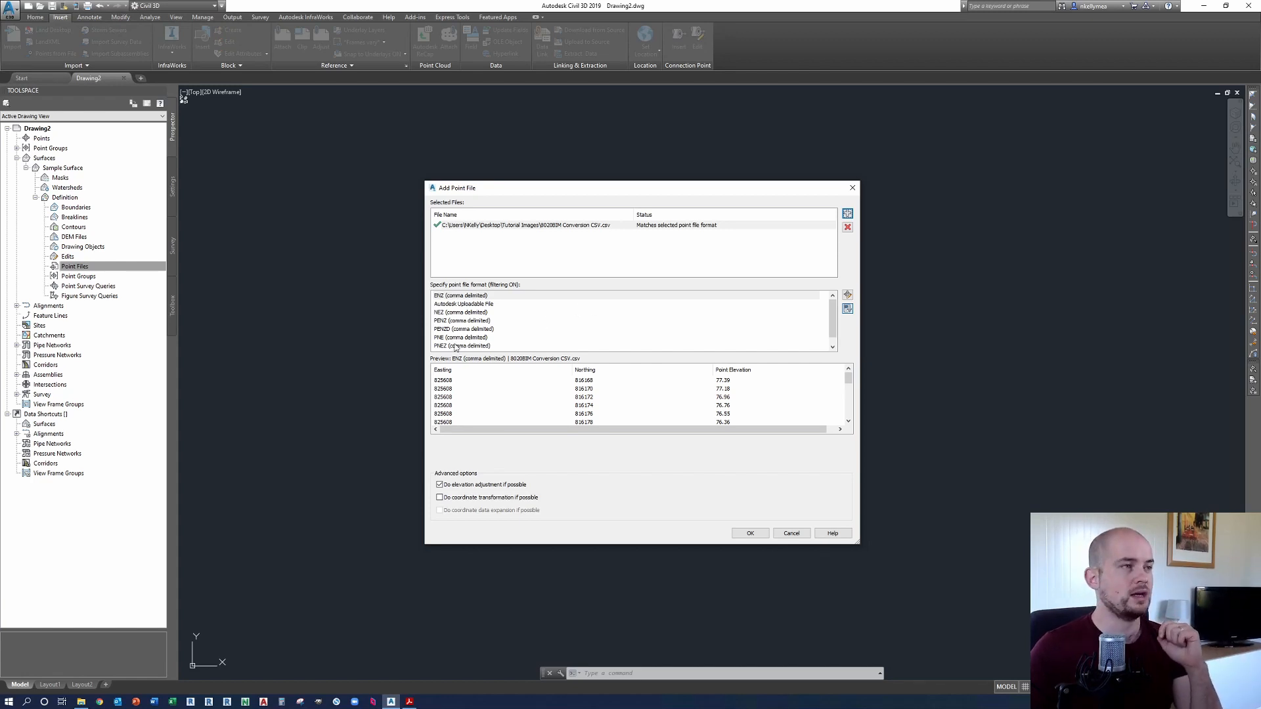
Step: Set the point file format to ENZ (comma delimited), check the coordinate preview, and add the file to the surface
left_click(447, 297)
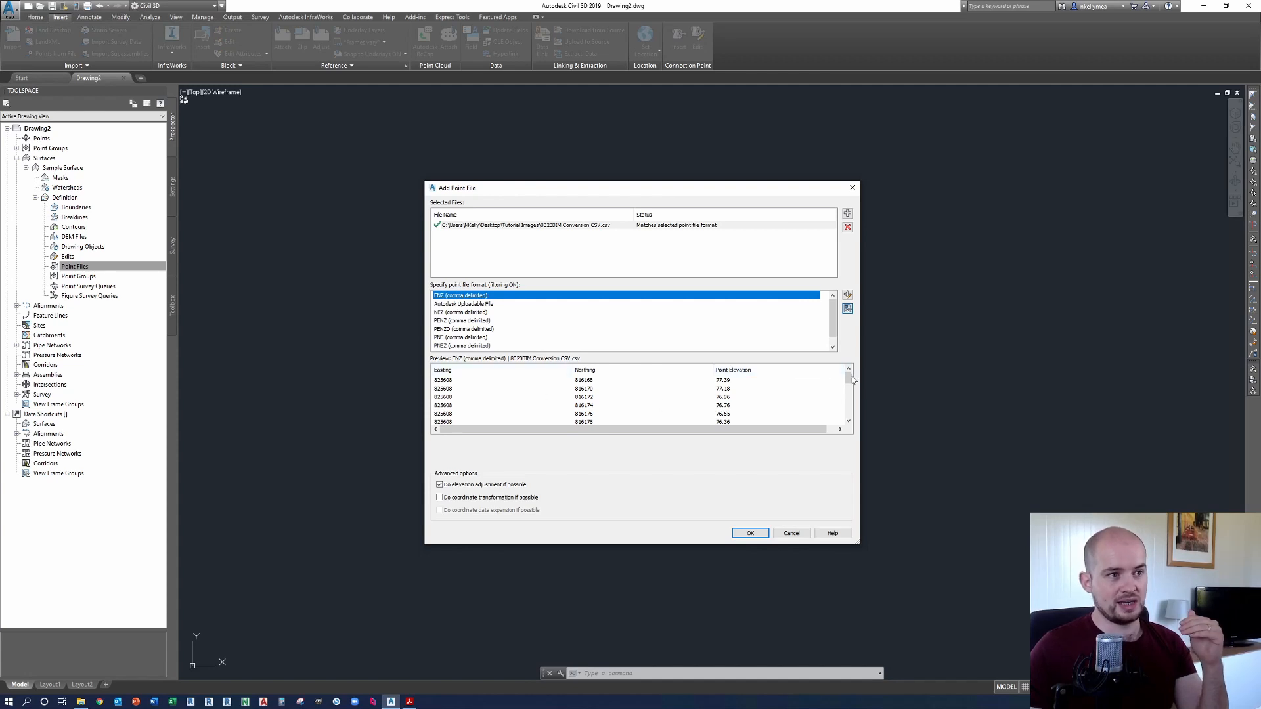
mouse_move(851, 379)
left_mouse_down()
mouse_move(851, 394)
mouse_move(851, 376)
left_mouse_up()
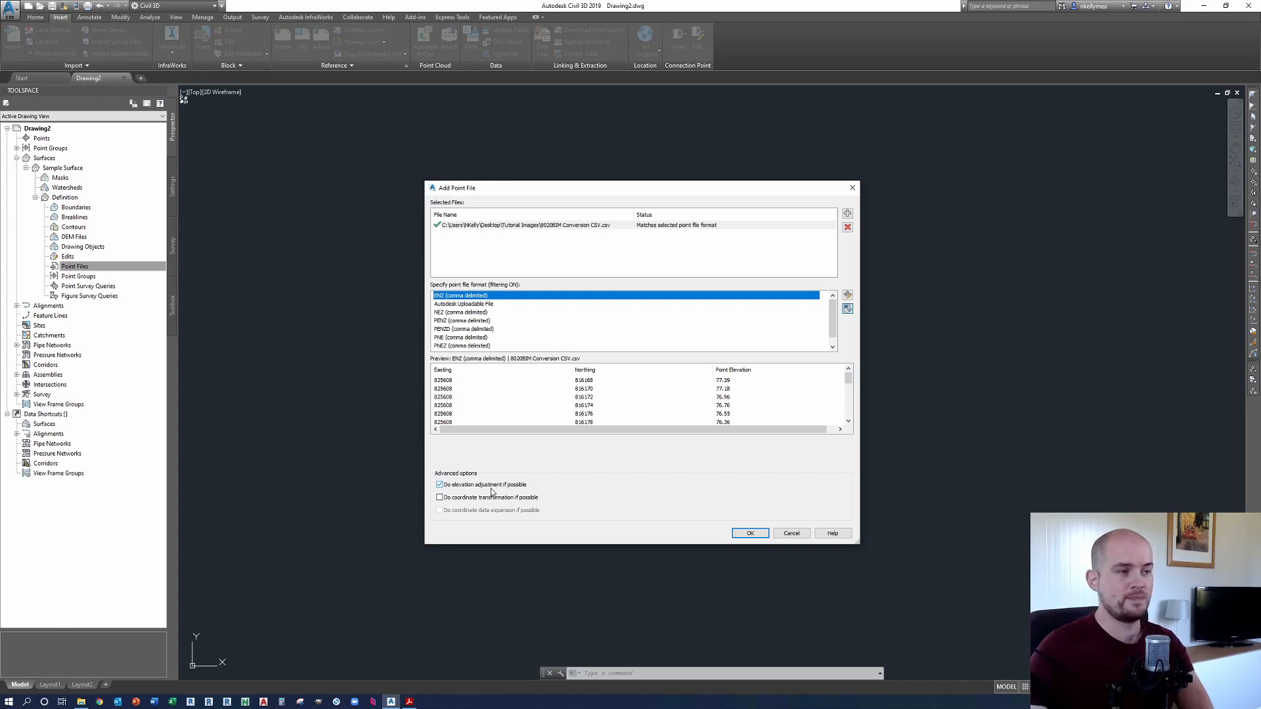
left_click(749, 533)
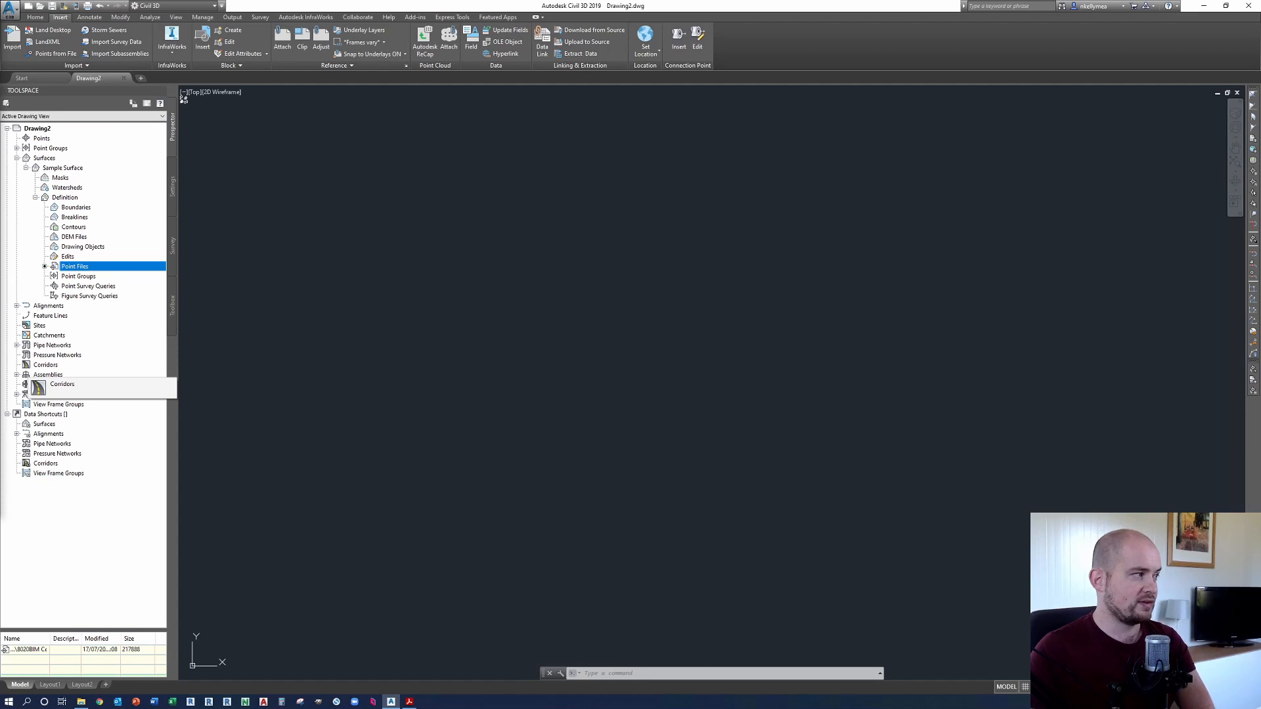
Step: Fit the surface in the drawing view, display the ViewCube and look at the terrain from the southwest isometric direction
left_click(575, 265)
left_click(786, 239)
middle_click(707, 212)
middle_click(706, 211)
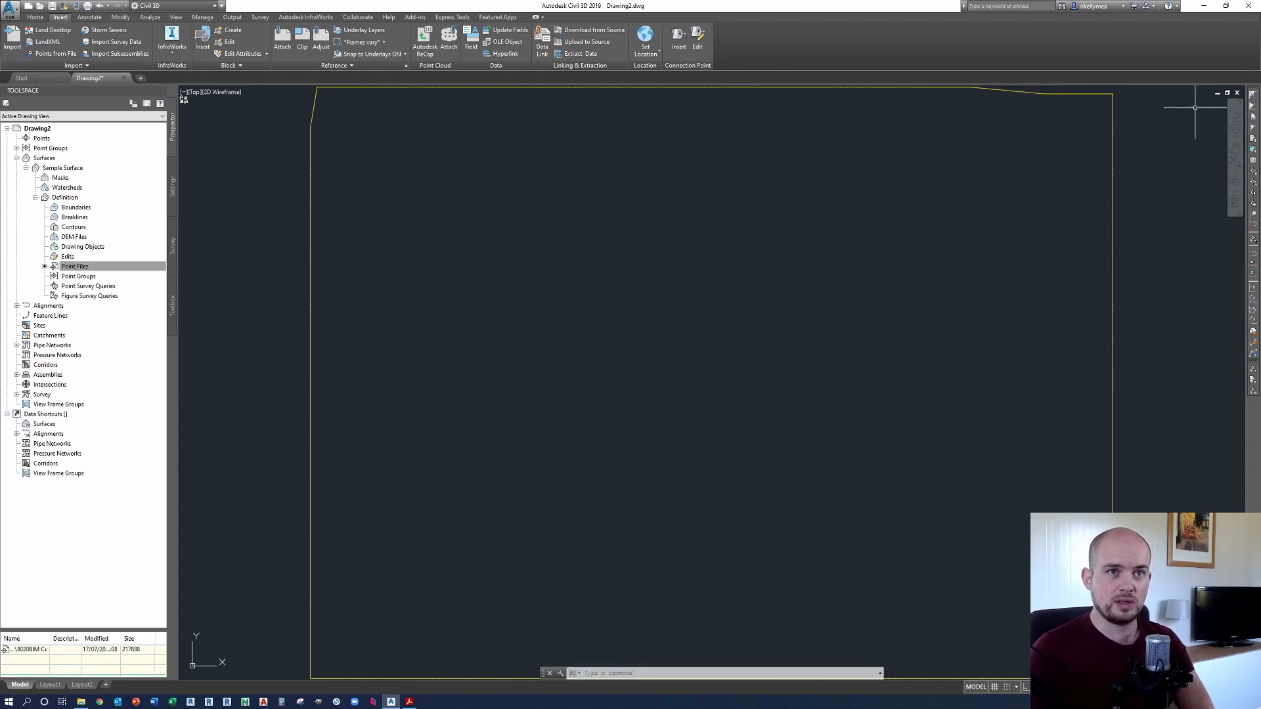
left_click(1236, 113)
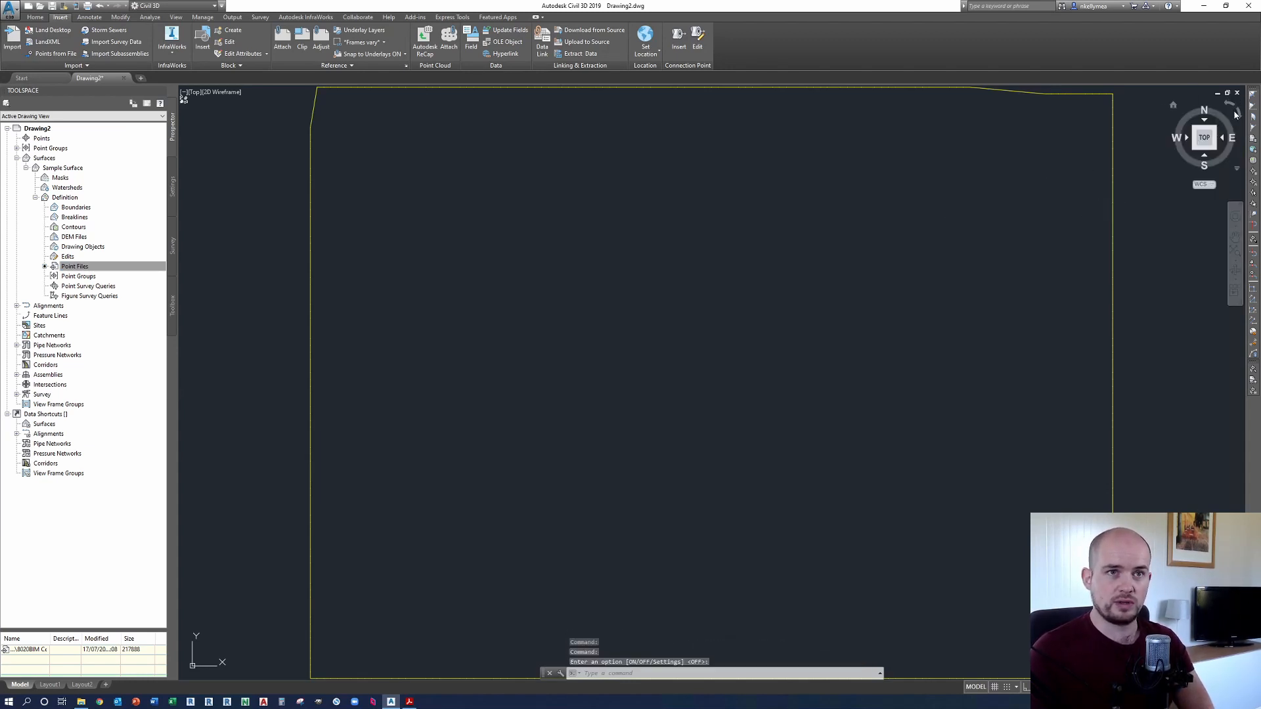
left_click(1196, 153)
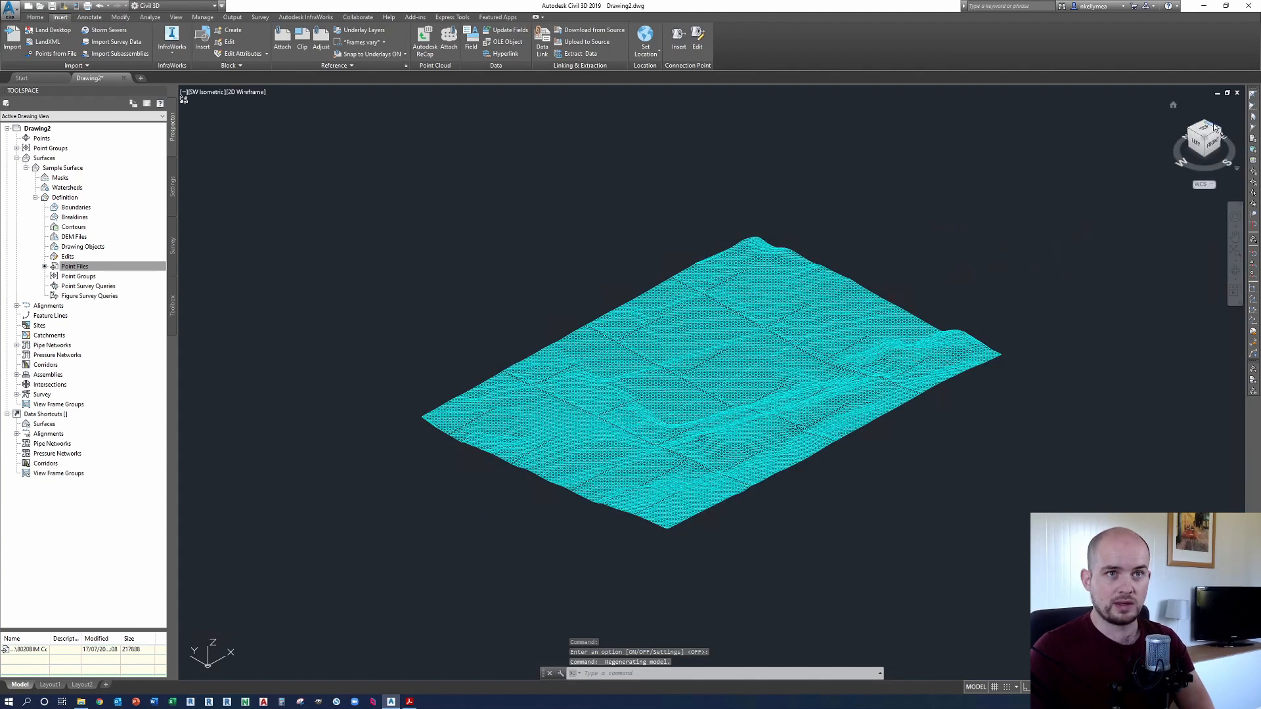
Step: Inspect the surface mesh from other isometric directions, select and deselect it, and return to the top view
left_click(1207, 124)
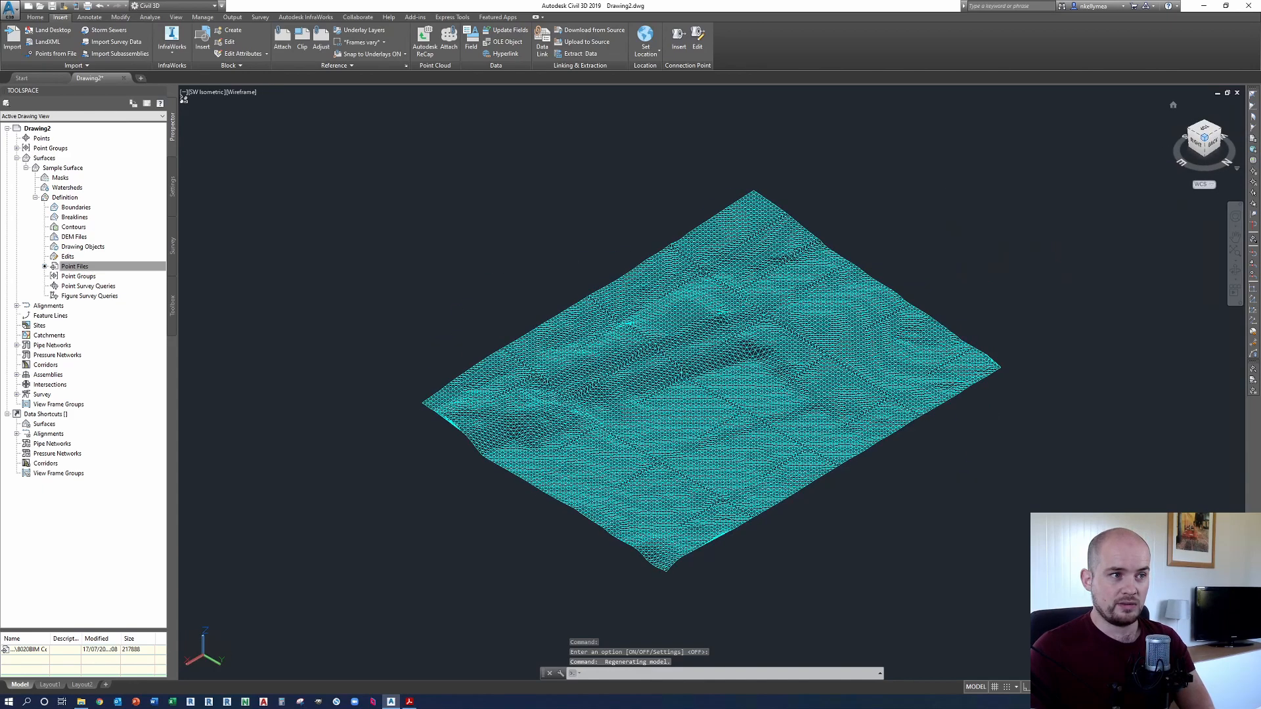
left_click(924, 274)
left_click(860, 280)
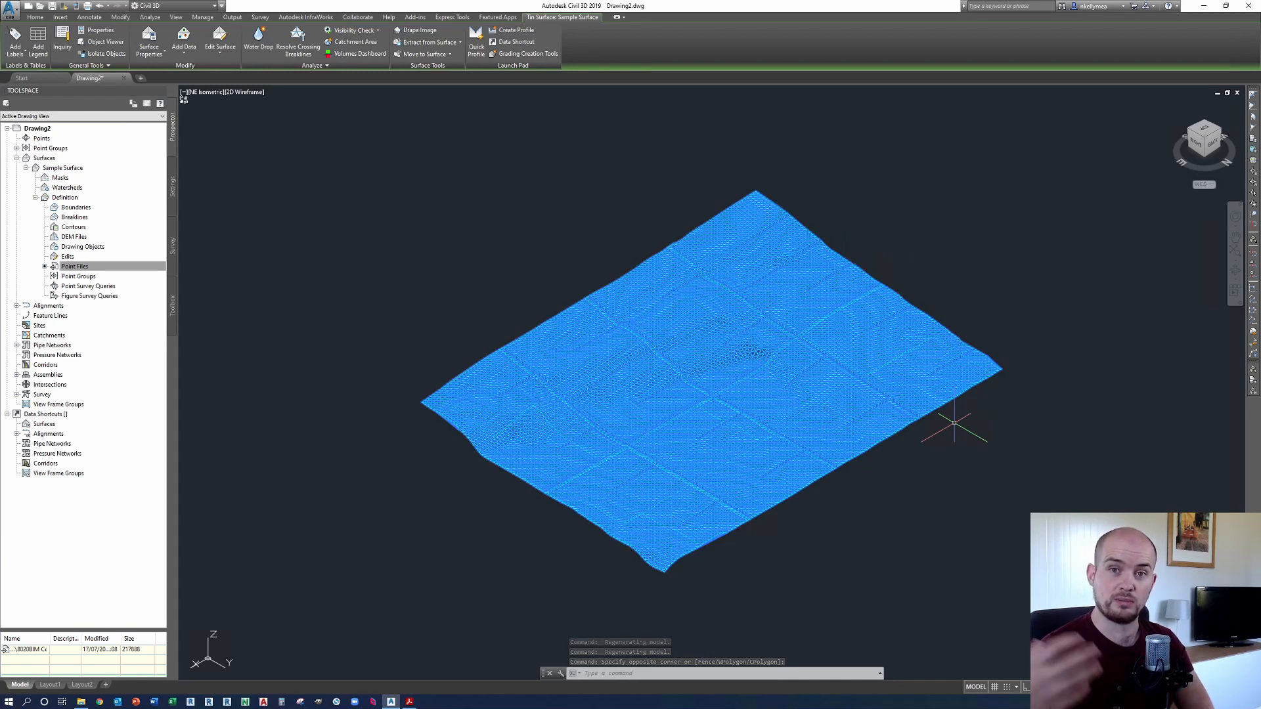
key("Escape")
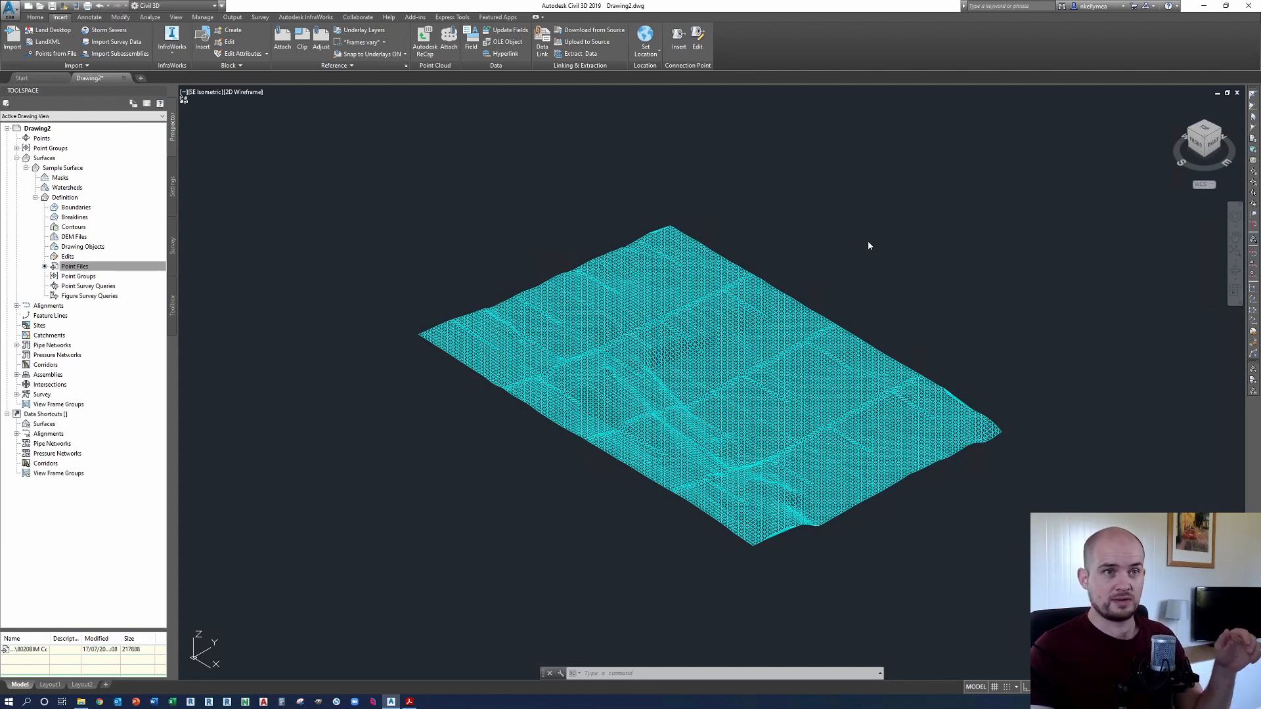
left_click(1203, 129)
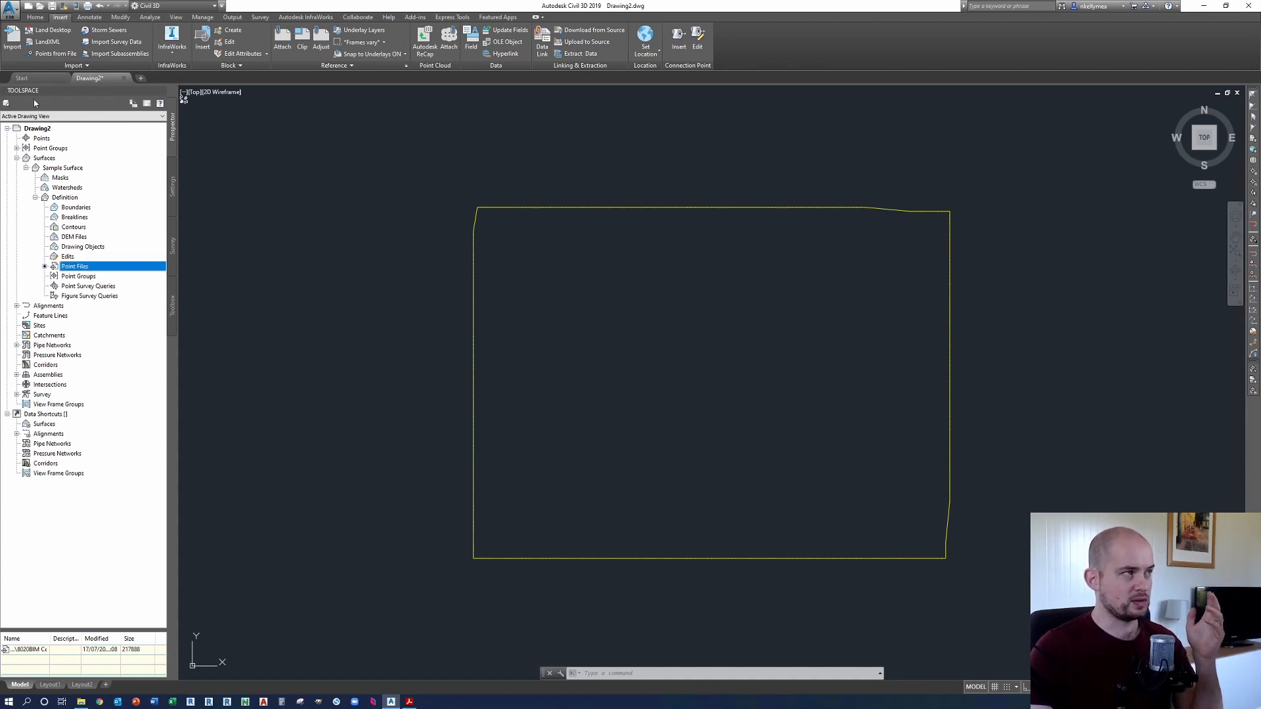
Step: Open the Standard surface style for editing and show its component display settings for the Plan view direction
left_click(172, 186)
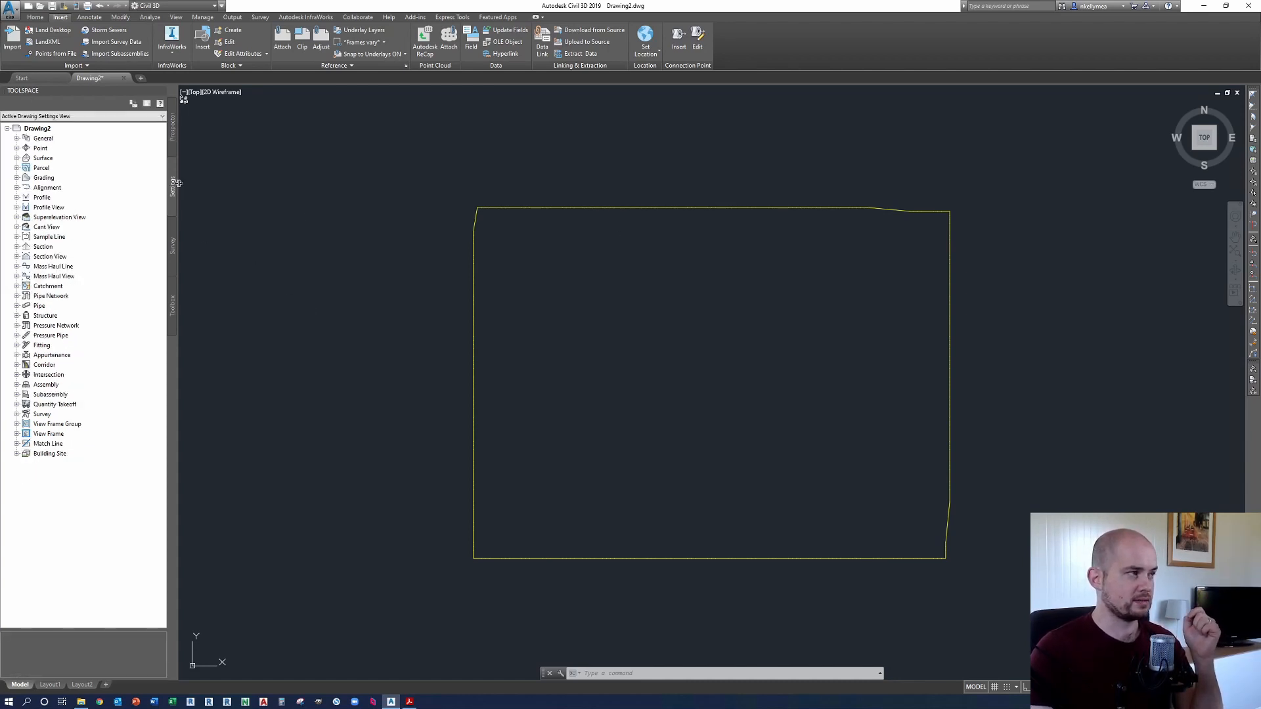
left_click(17, 158)
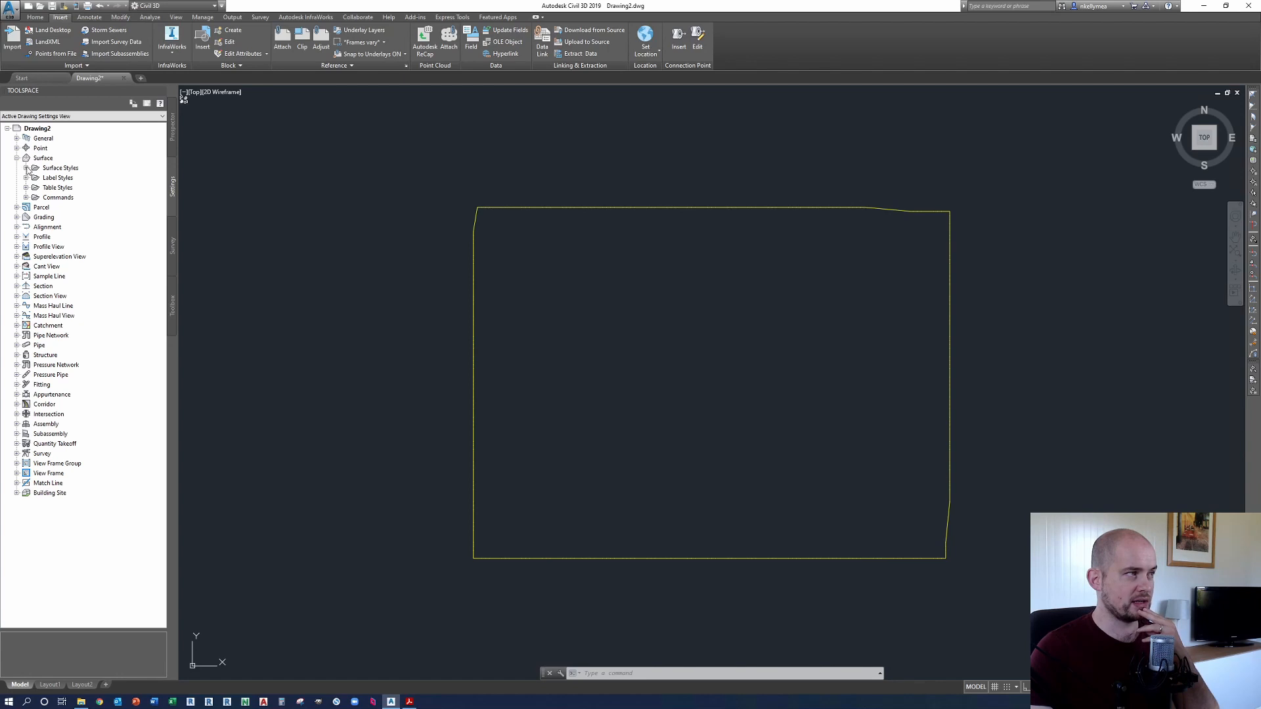
left_click(26, 168)
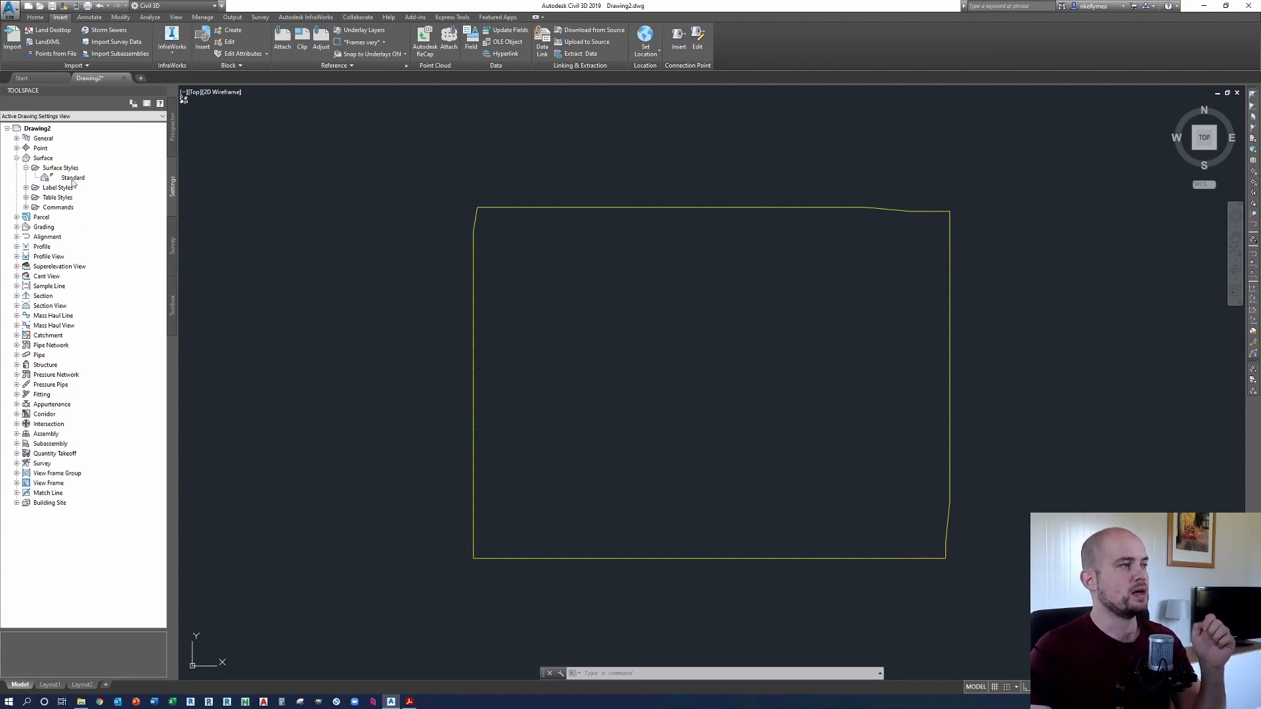
left_click(75, 182)
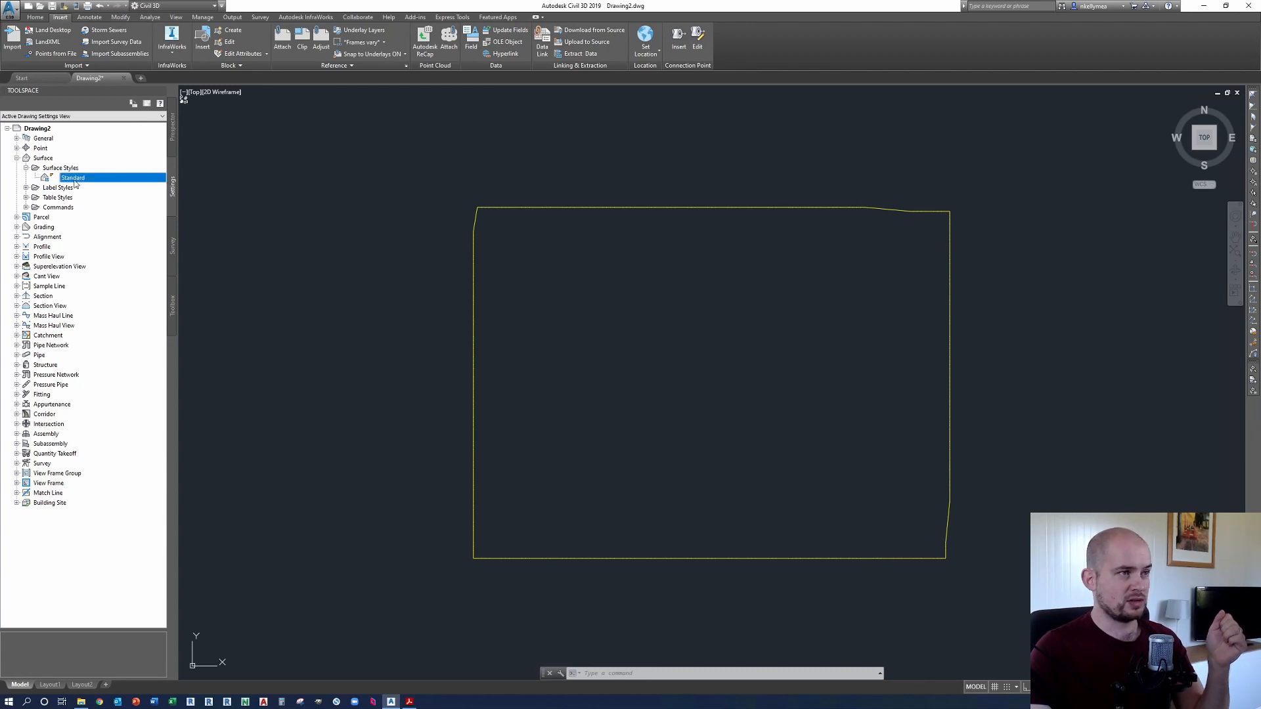
double_click(74, 181)
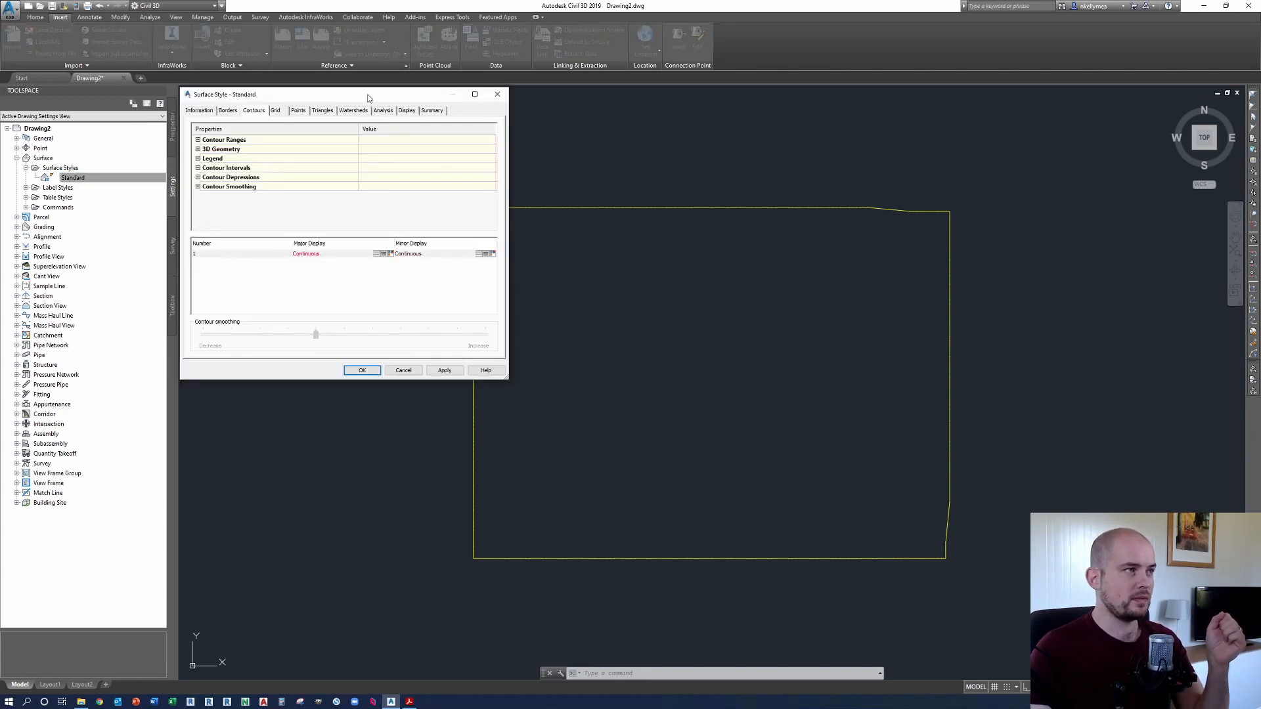
left_click_drag(367, 98, 668, 127)
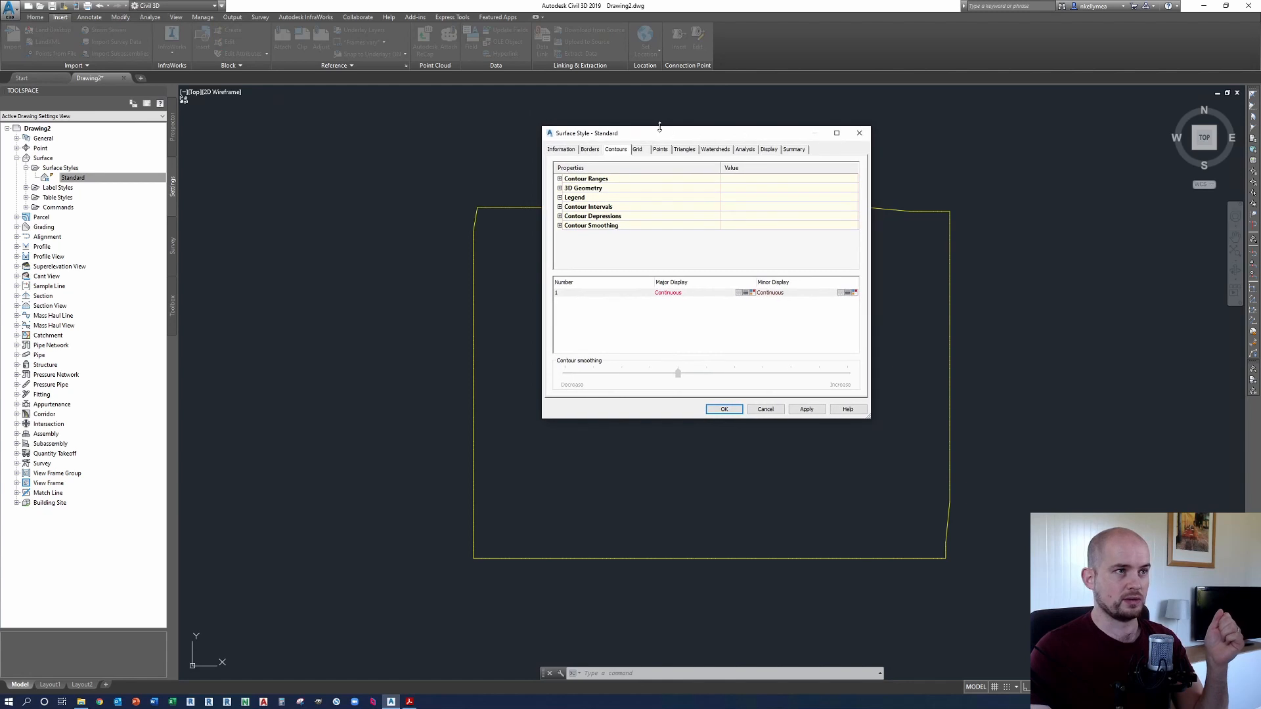
left_click(770, 150)
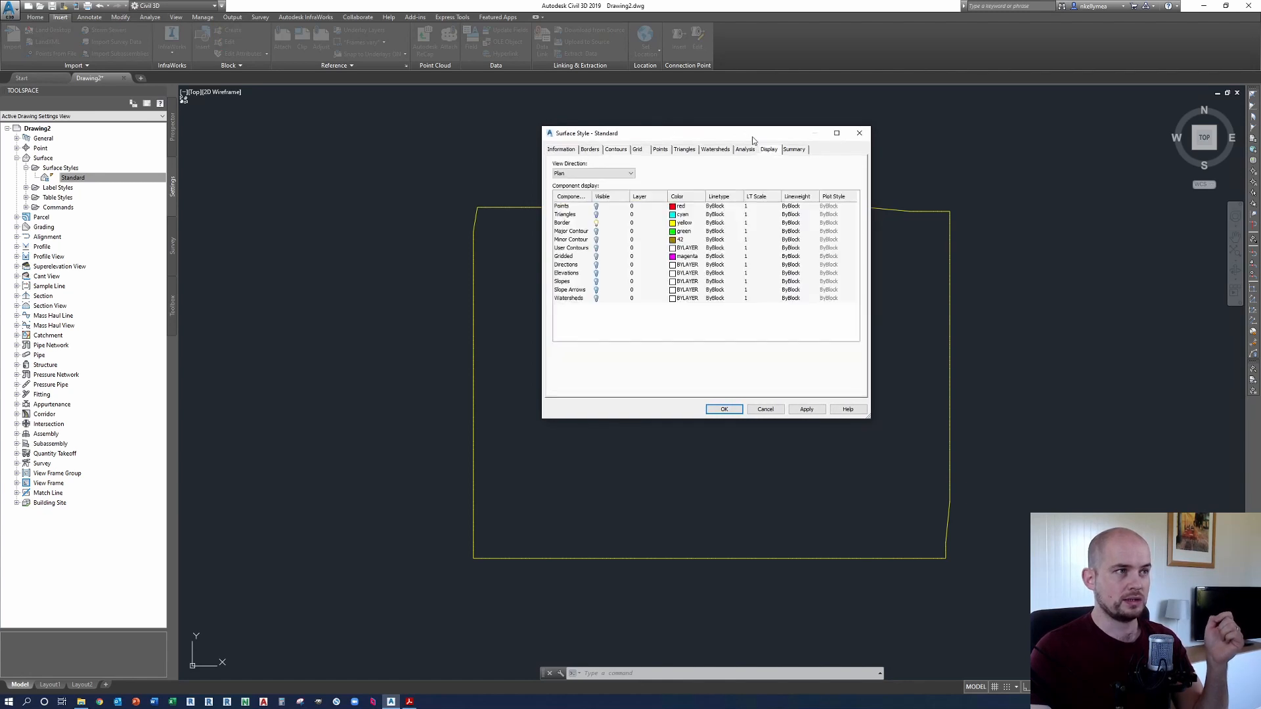
left_click_drag(731, 135, 706, 245)
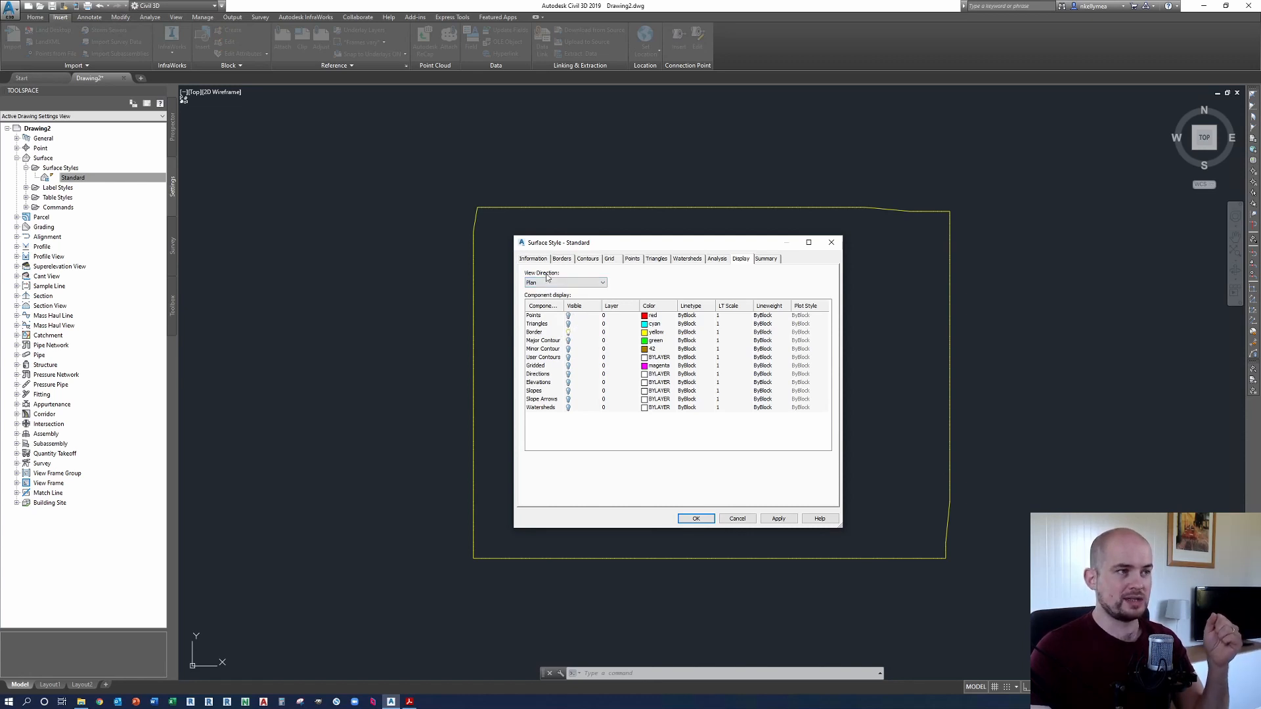
left_click_drag(630, 243, 763, 235)
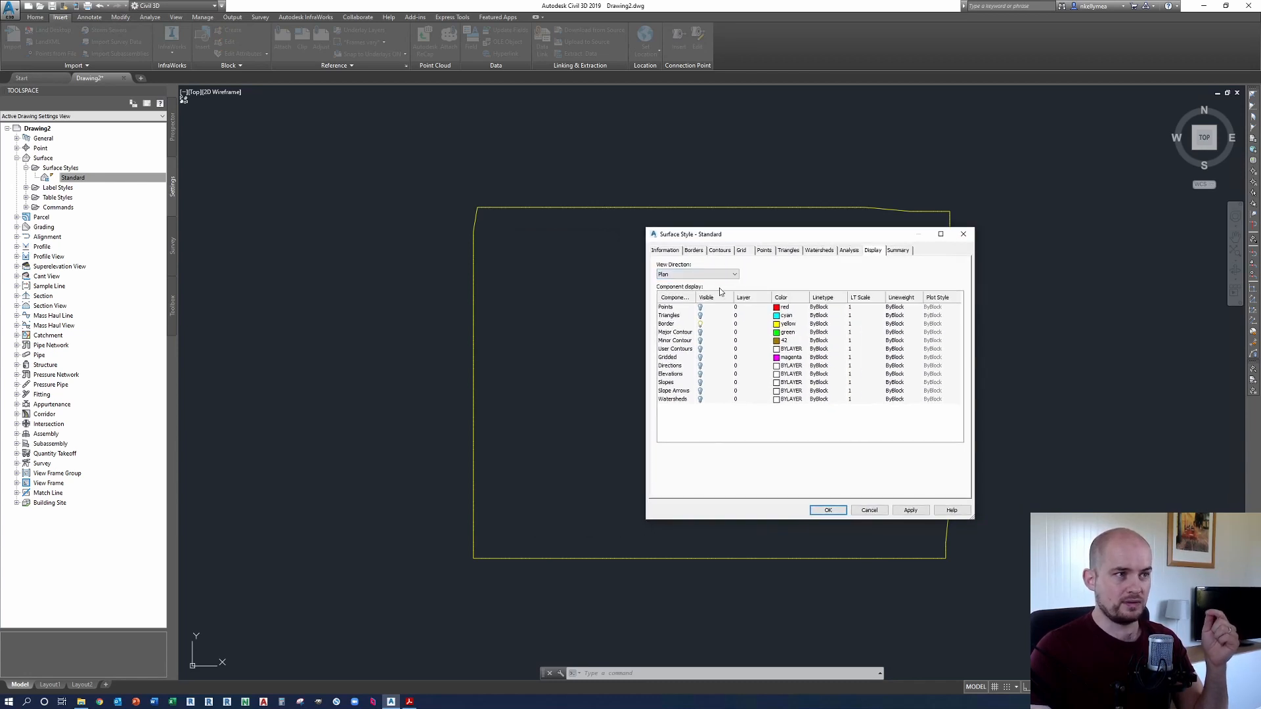
Step: Make Points, Major Contour, Minor Contour, User Contours and Elevations visible in the style's Plan display, and save the style
left_click(702, 307)
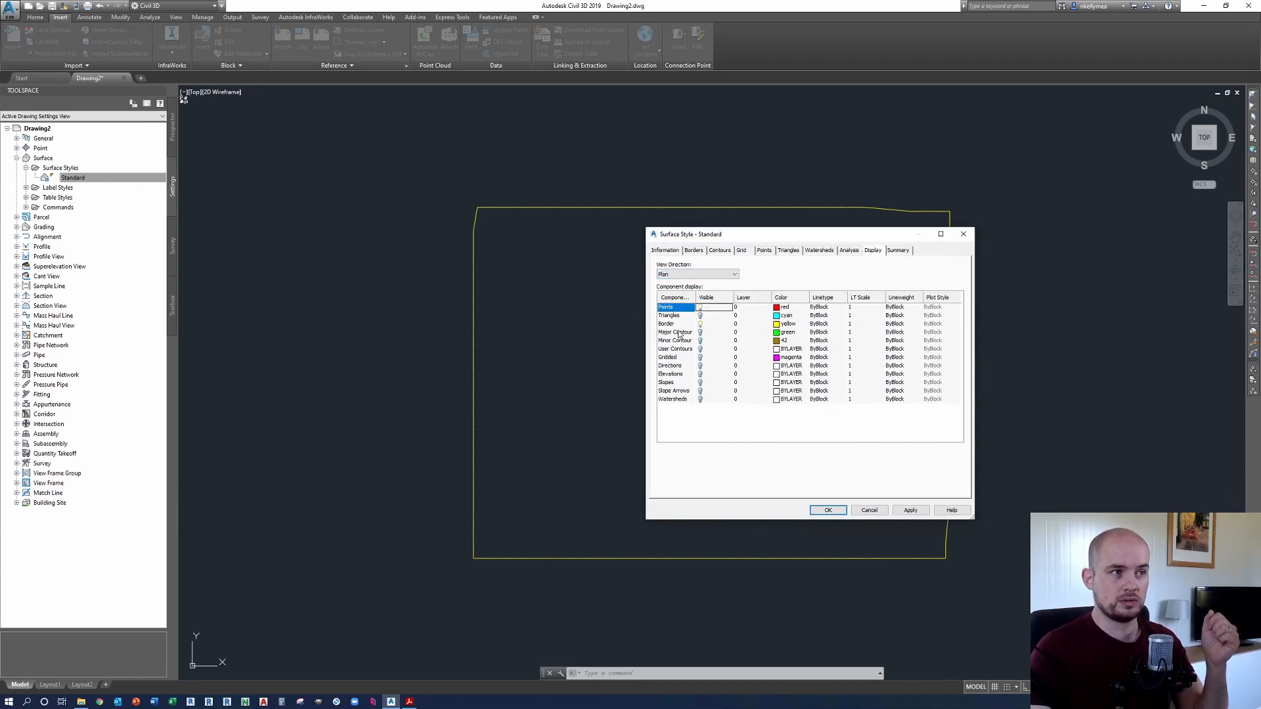
left_click(700, 331)
left_click(700, 340)
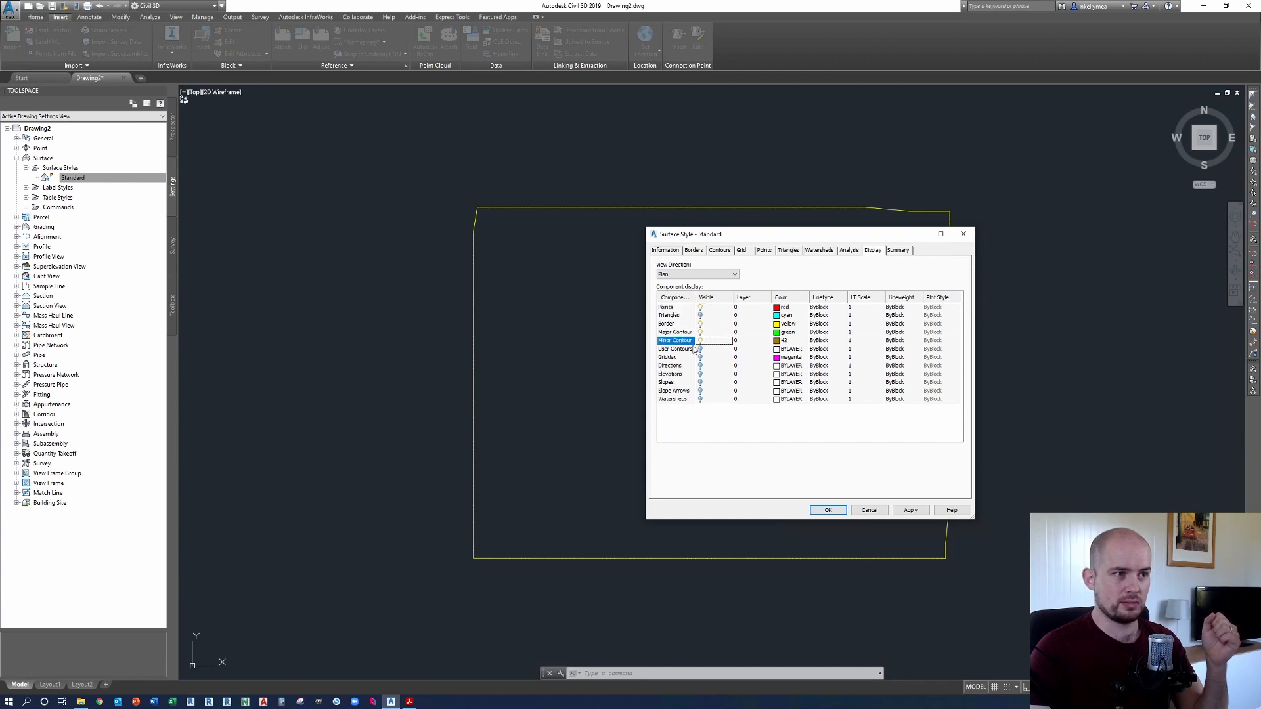
left_click(700, 349)
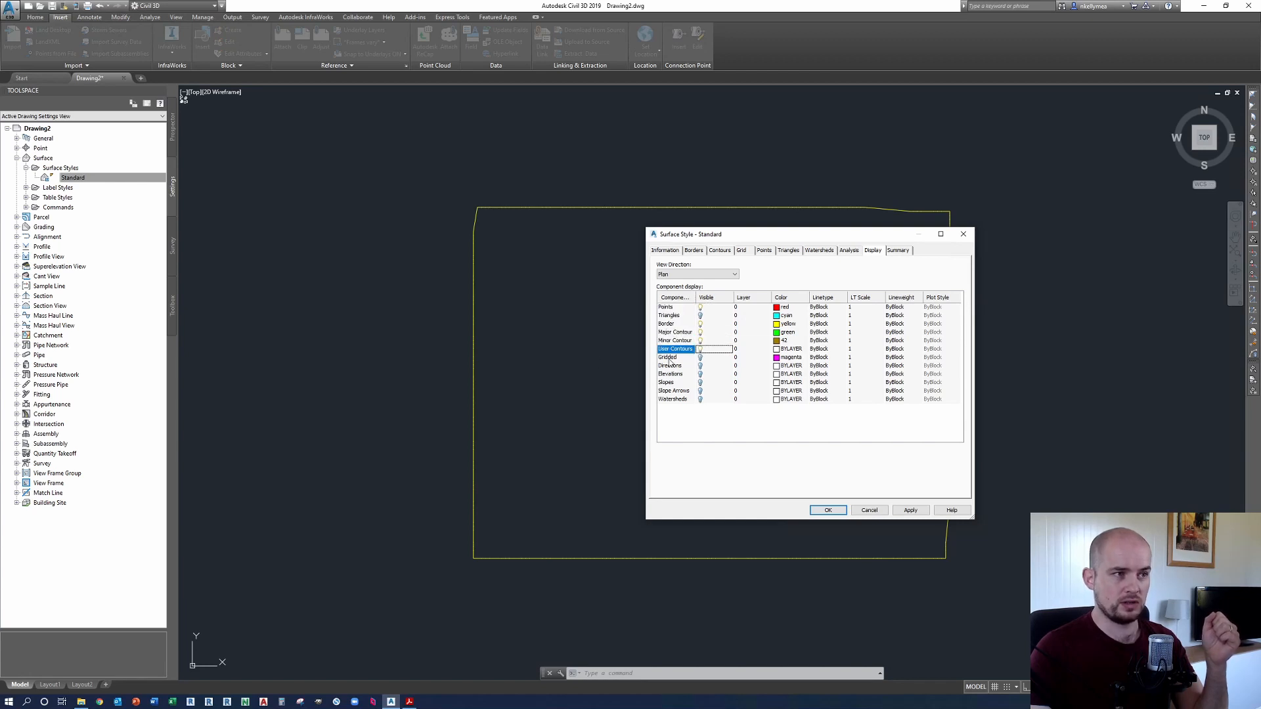
left_click(701, 374)
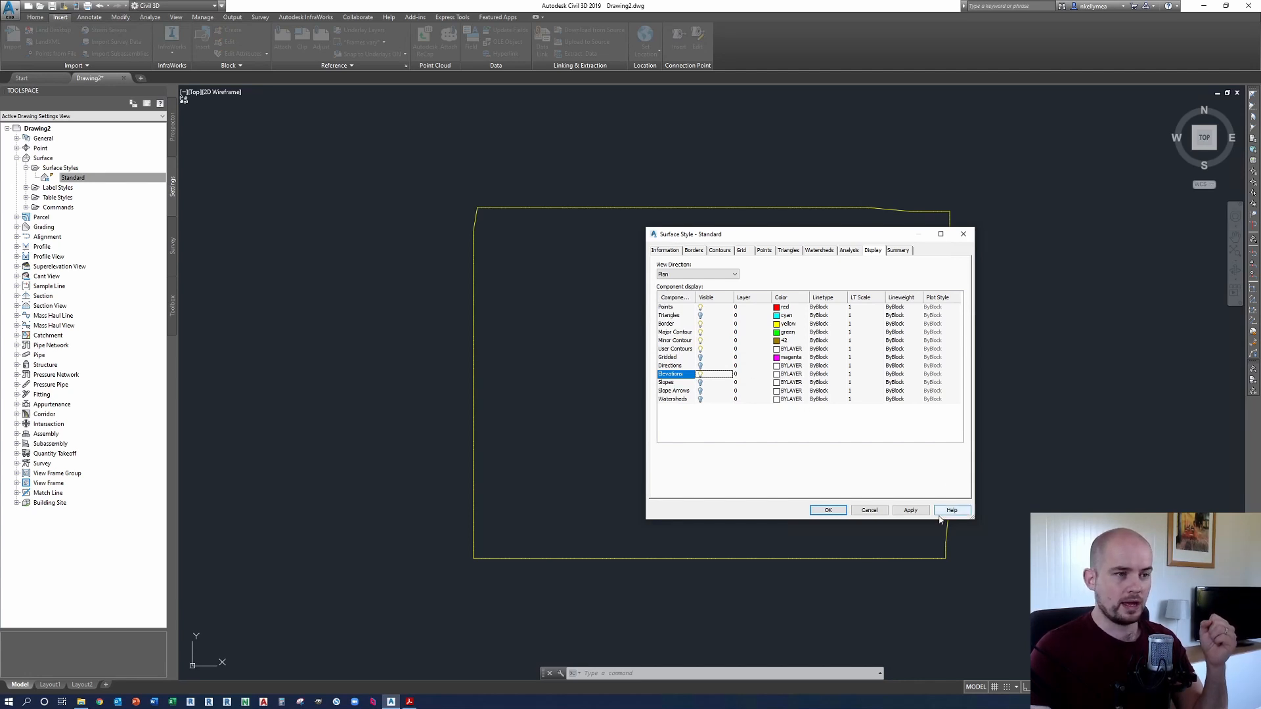
left_click_drag(816, 235, 1031, 251)
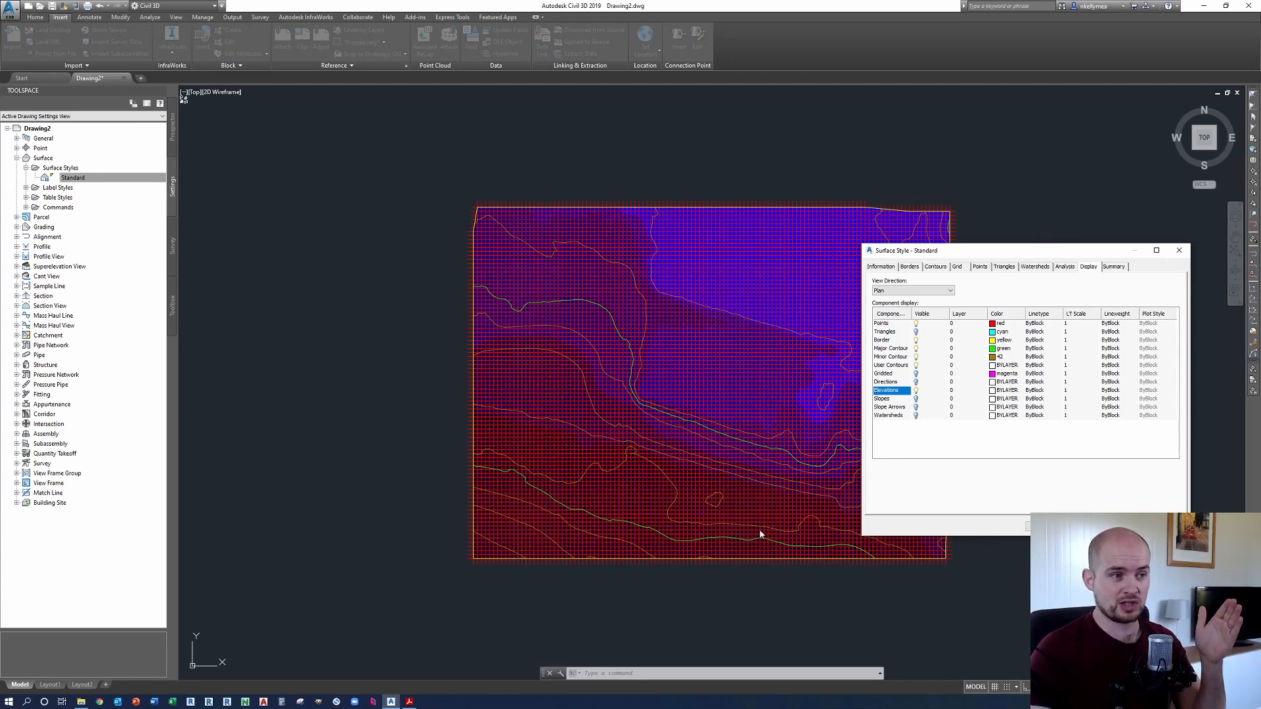
left_click(1027, 526)
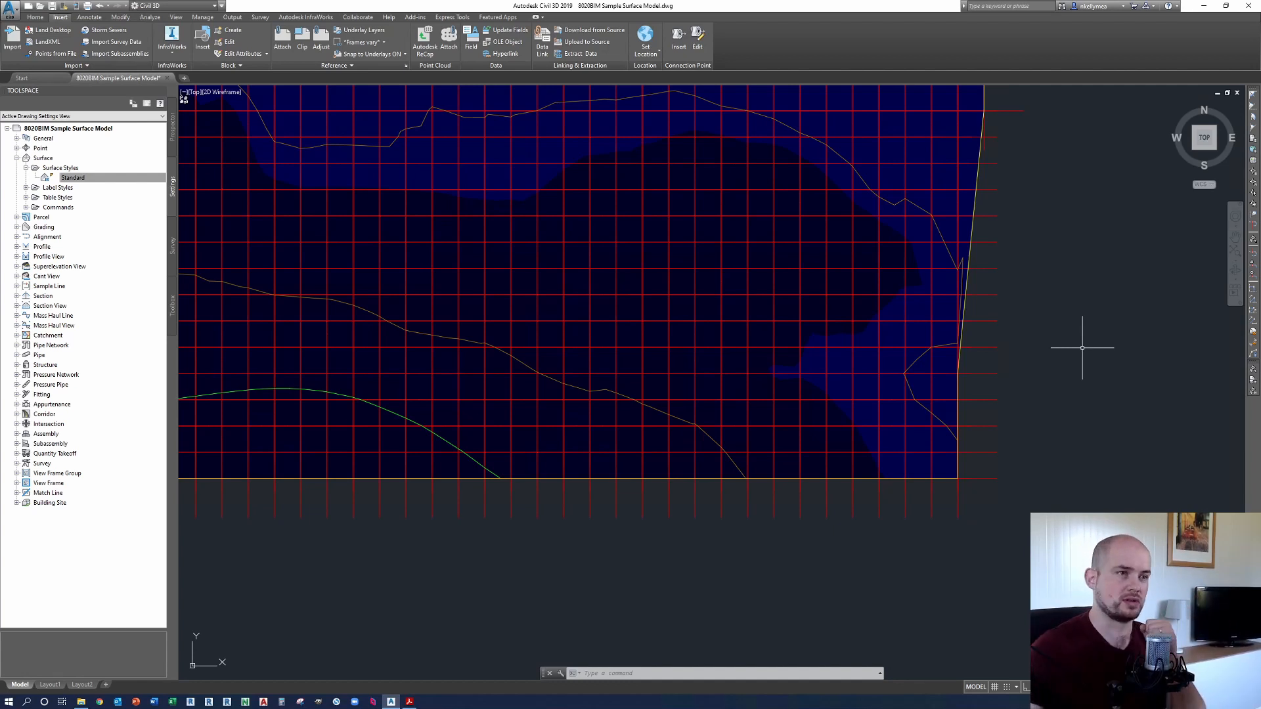
Step: Reopen the Standard surface style, hide its Points and Elevations components in the Plan display, and save the change
left_click(76, 179)
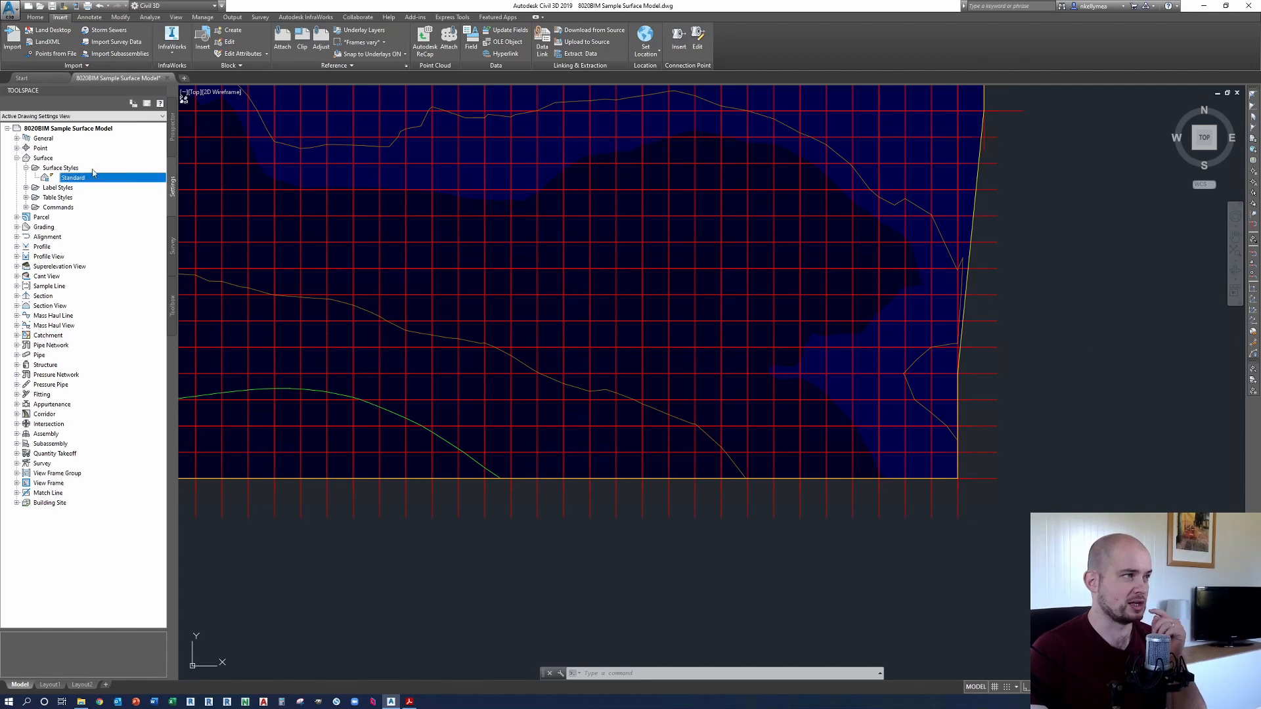
double_click(76, 182)
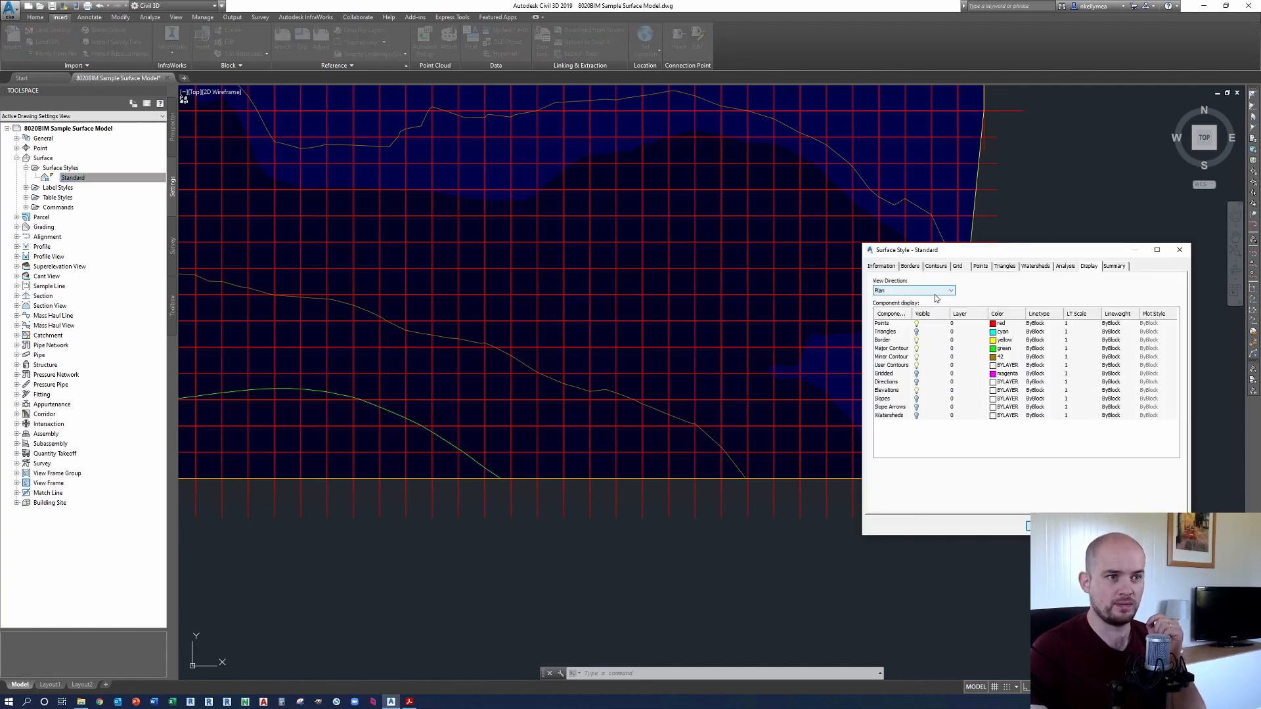
left_click(917, 324)
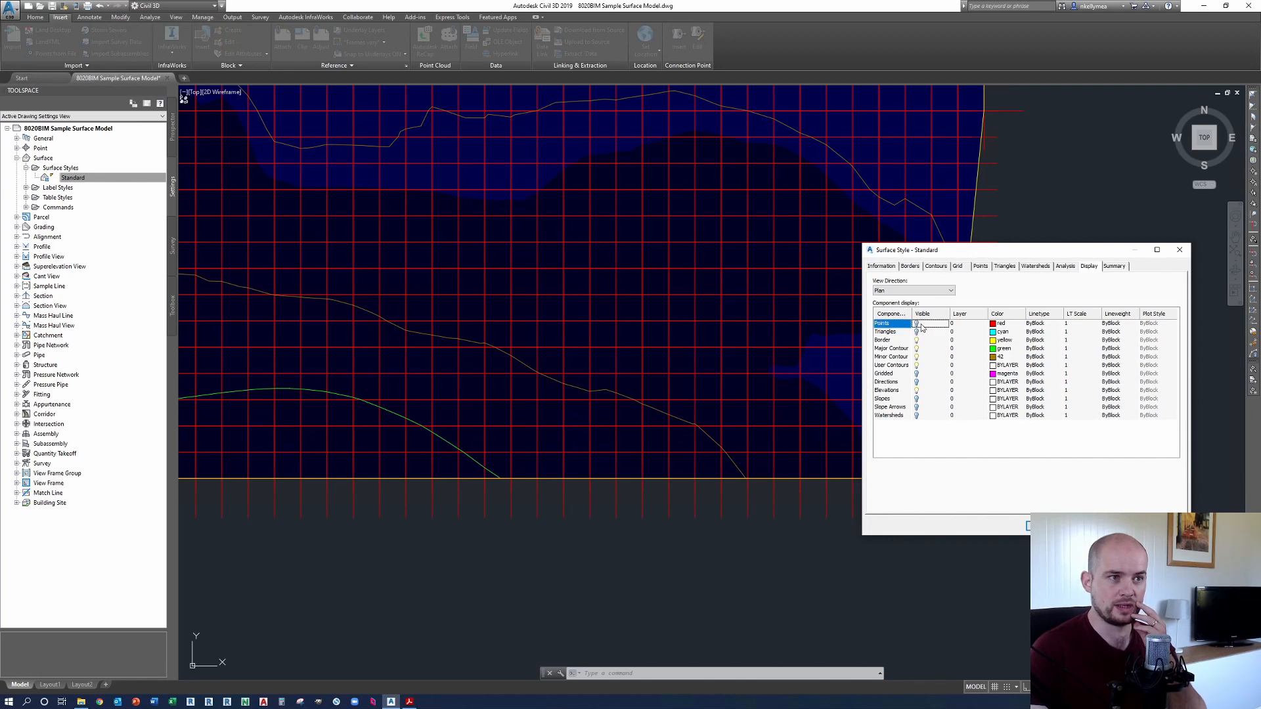
left_click(917, 391)
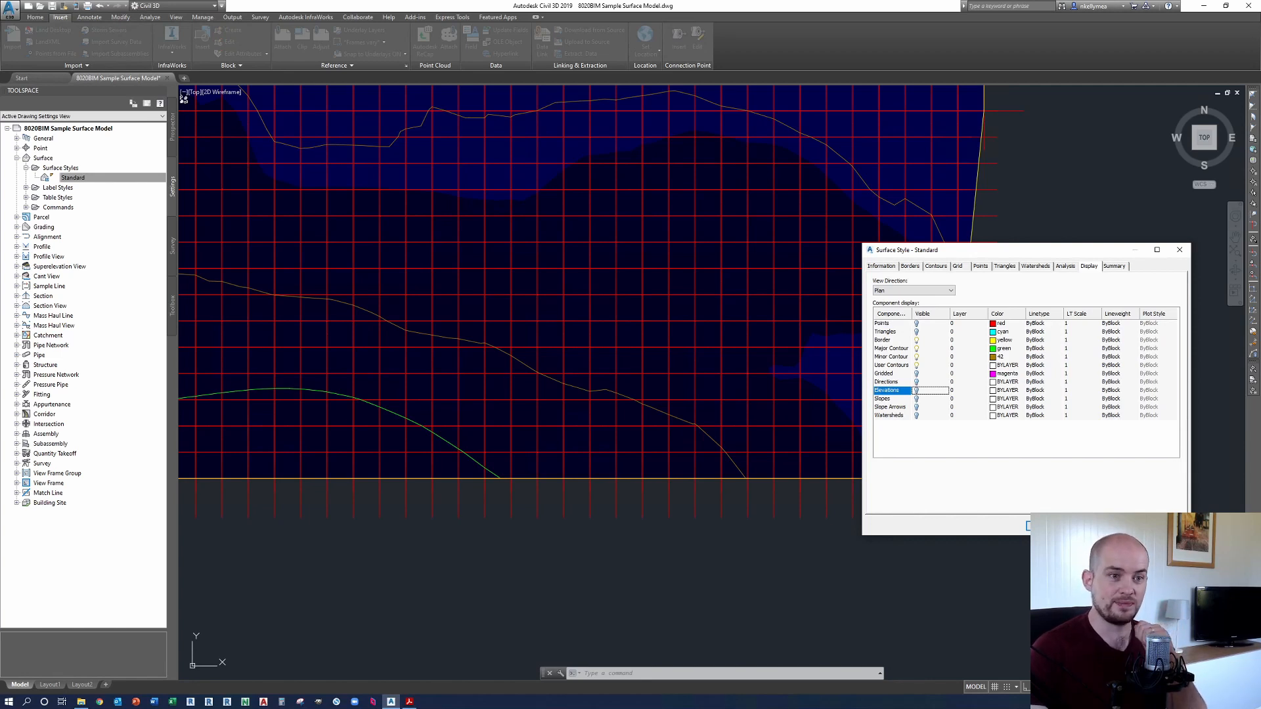
left_click(1126, 526)
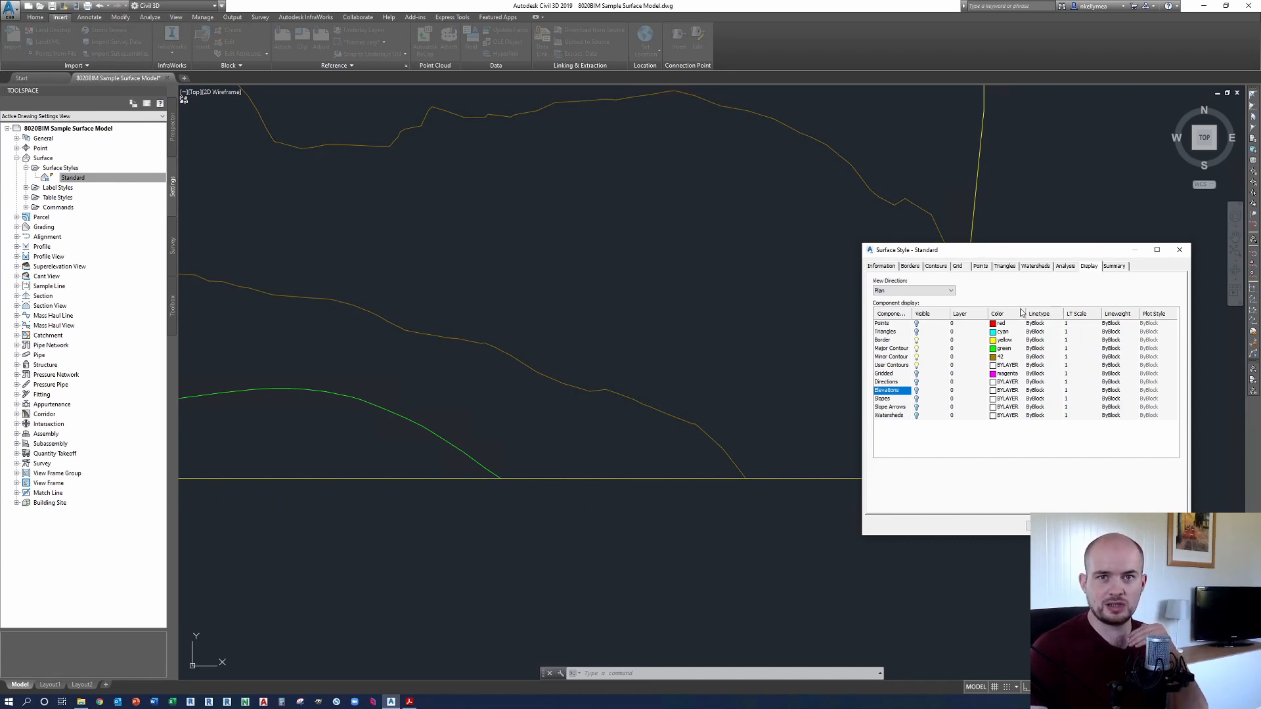
left_click(1038, 525)
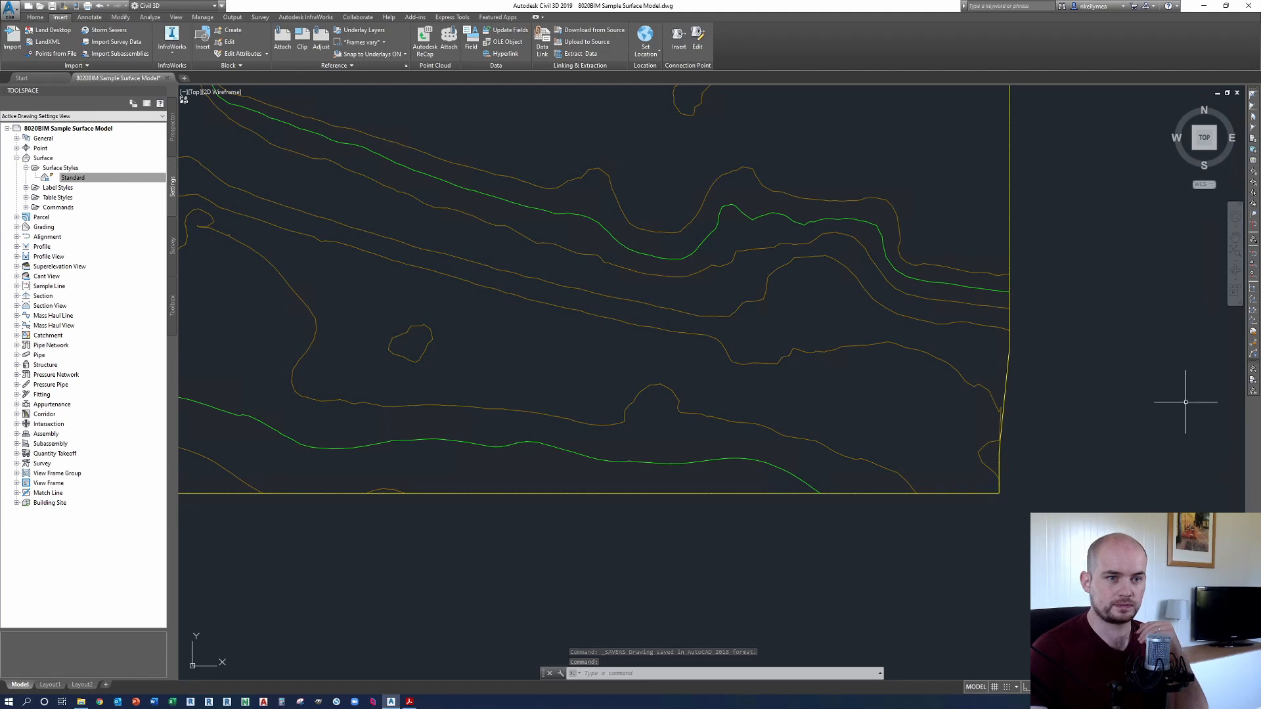
Step: View the terrain from the southwest isometric direction and open the Standard surface style's display settings for the Model view direction
left_click(1193, 150)
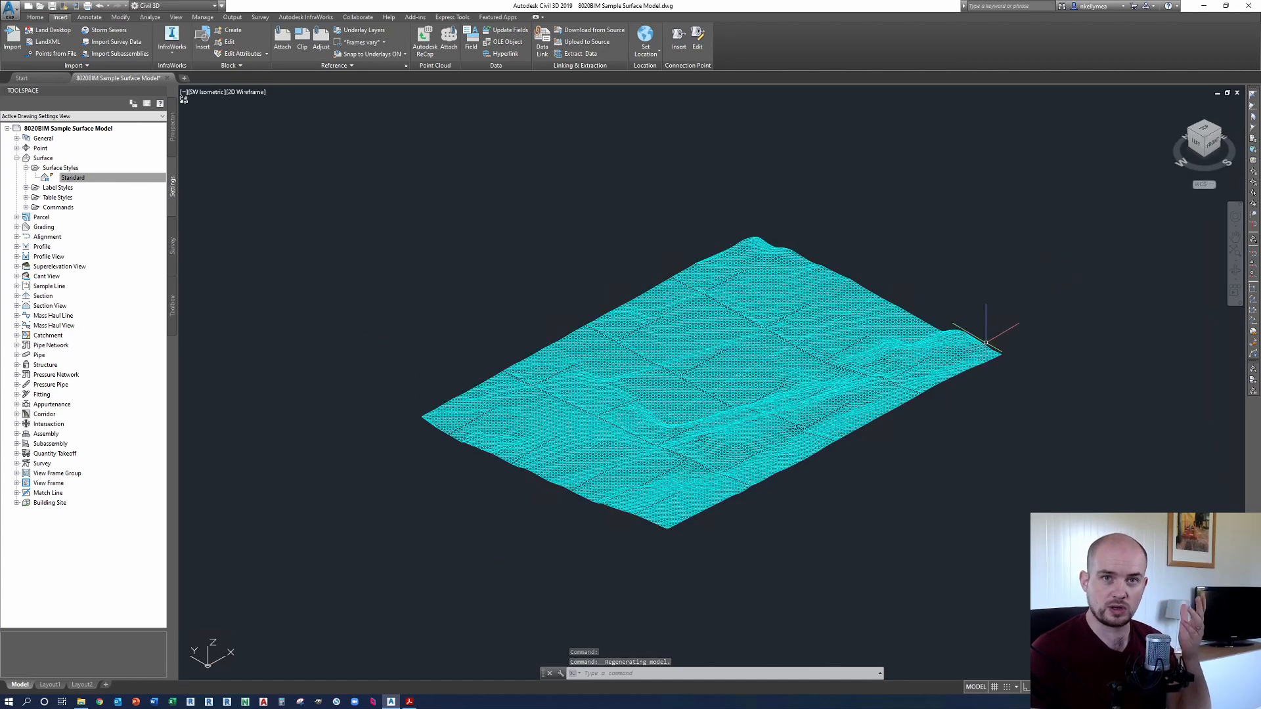
left_click(71, 176)
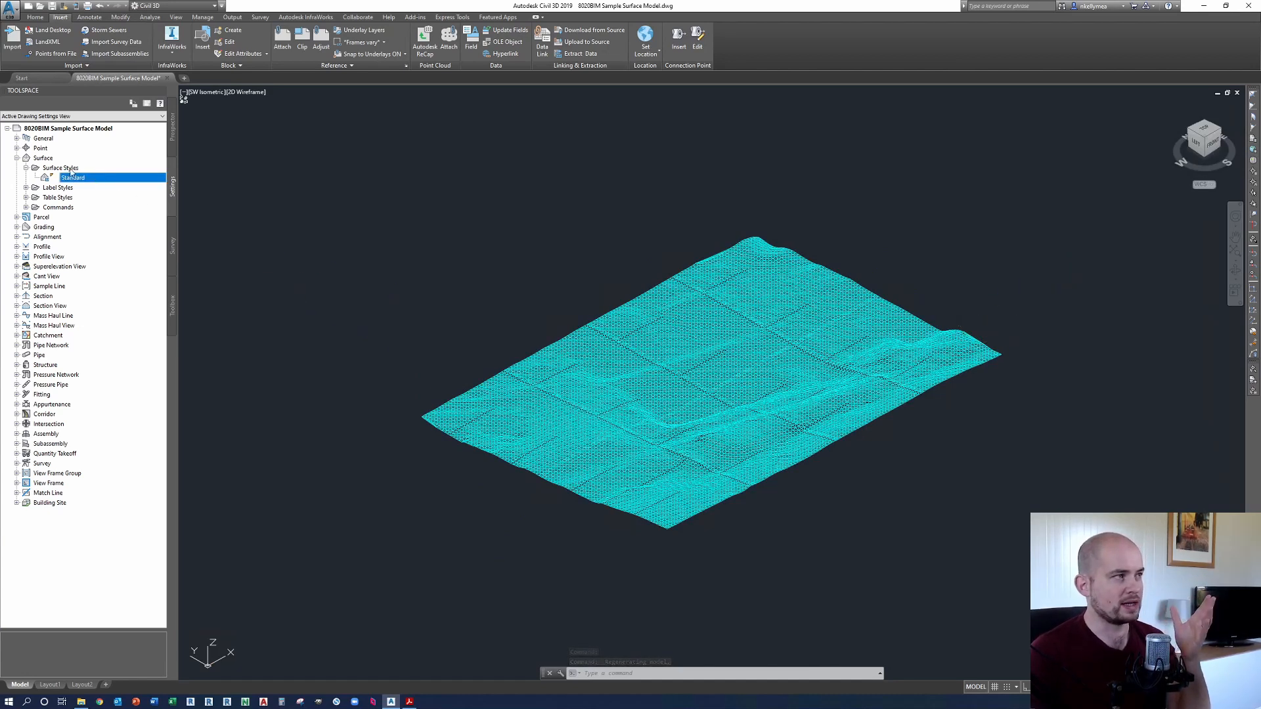
double_click(72, 176)
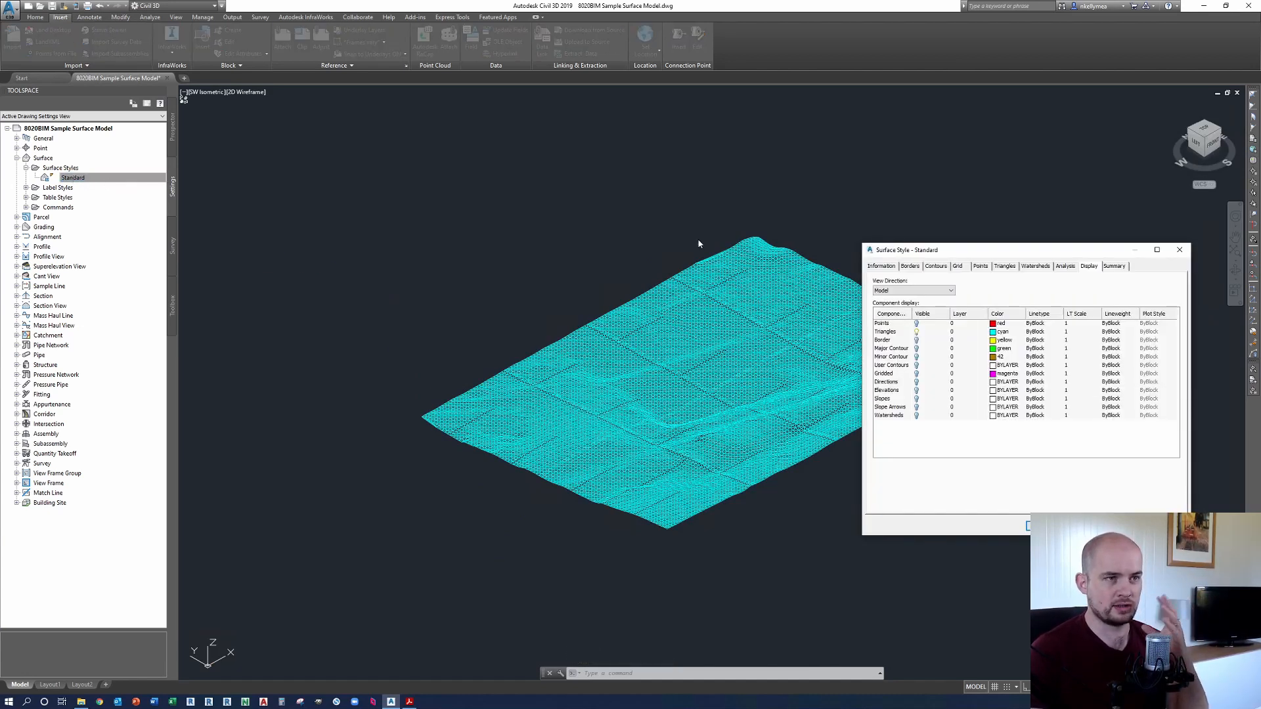
left_click(893, 290)
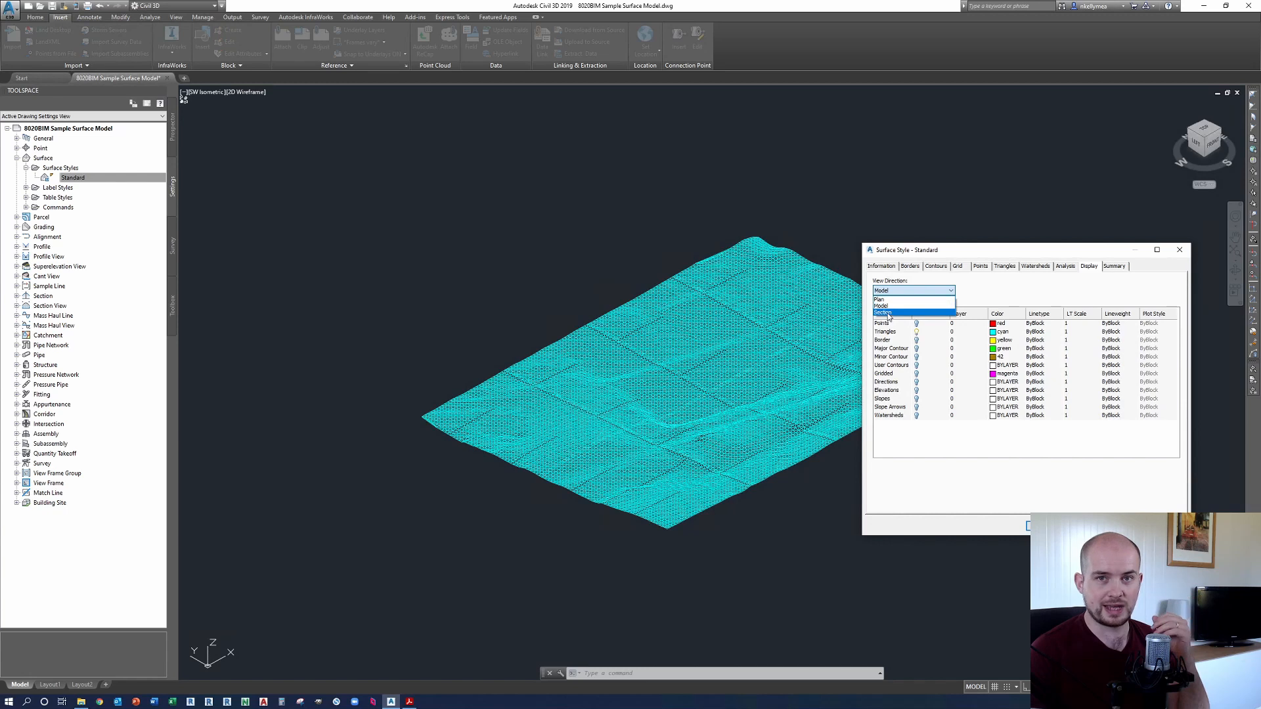
left_click(896, 306)
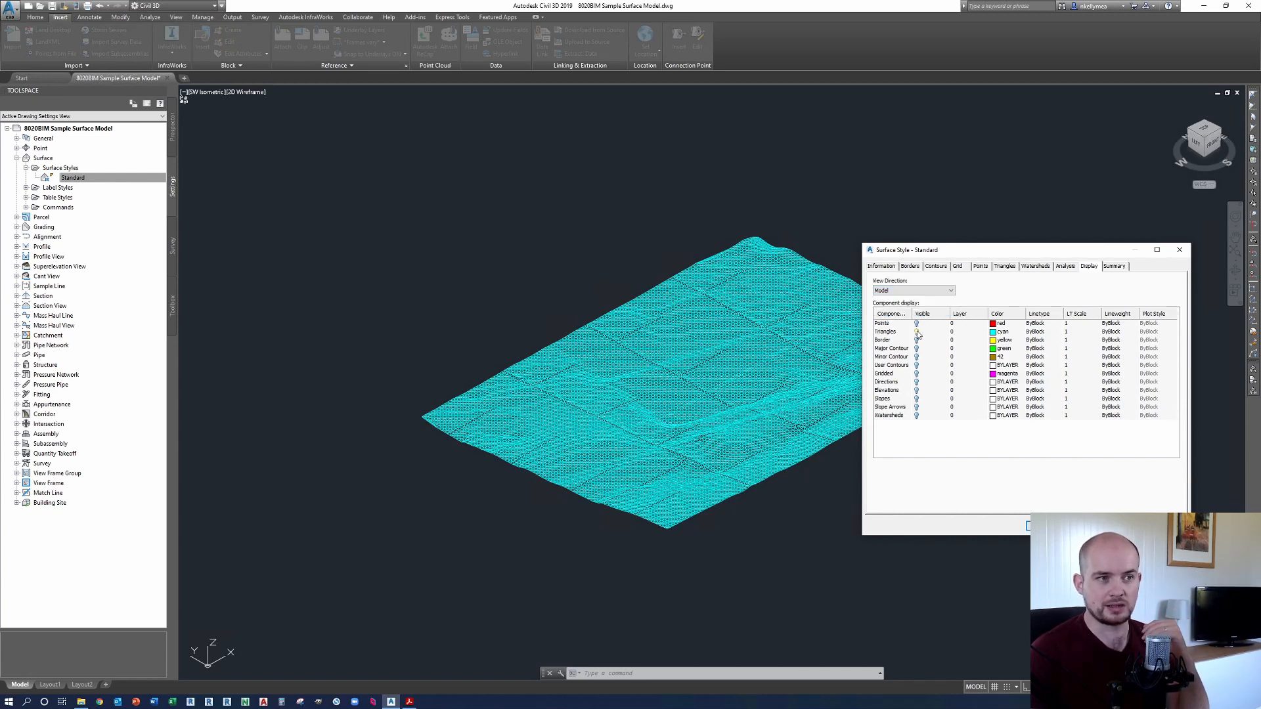
Step: In the Model display, make Major, Minor and User Contours visible and hide Triangles, applying the change and closing the style
left_click(916, 339)
left_click(917, 348)
left_click(917, 356)
left_click(917, 365)
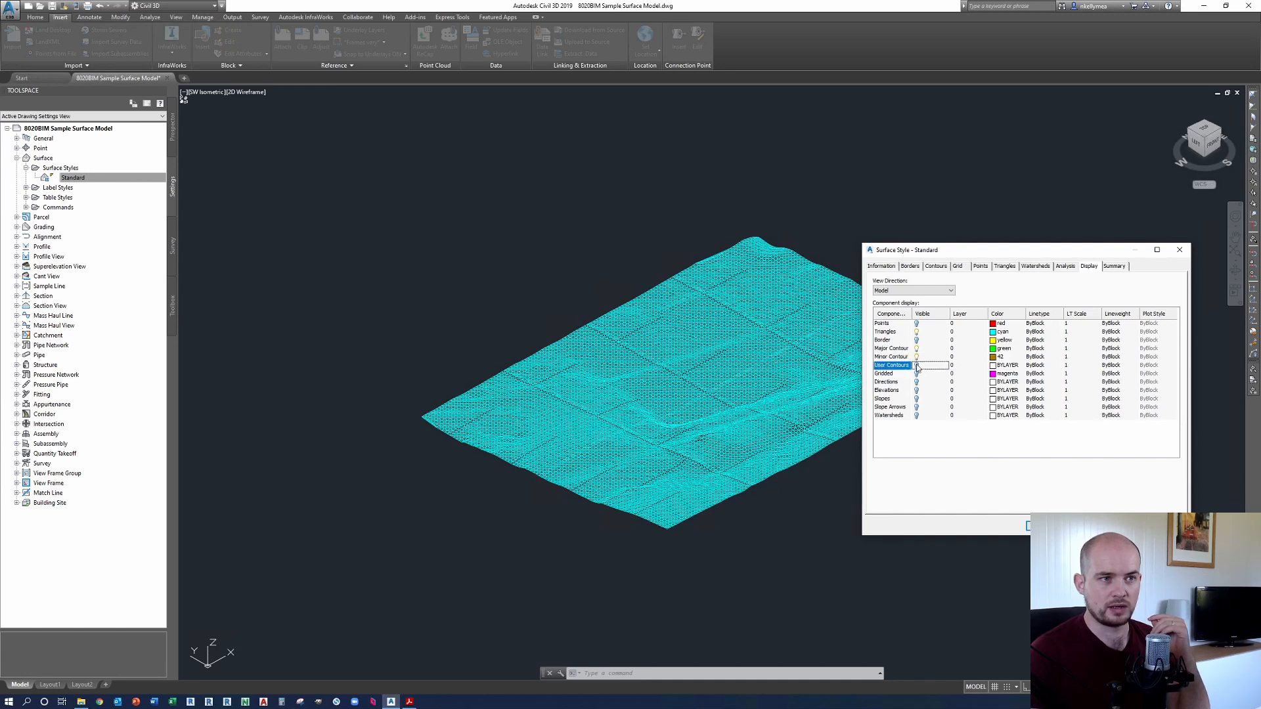
left_click(917, 332)
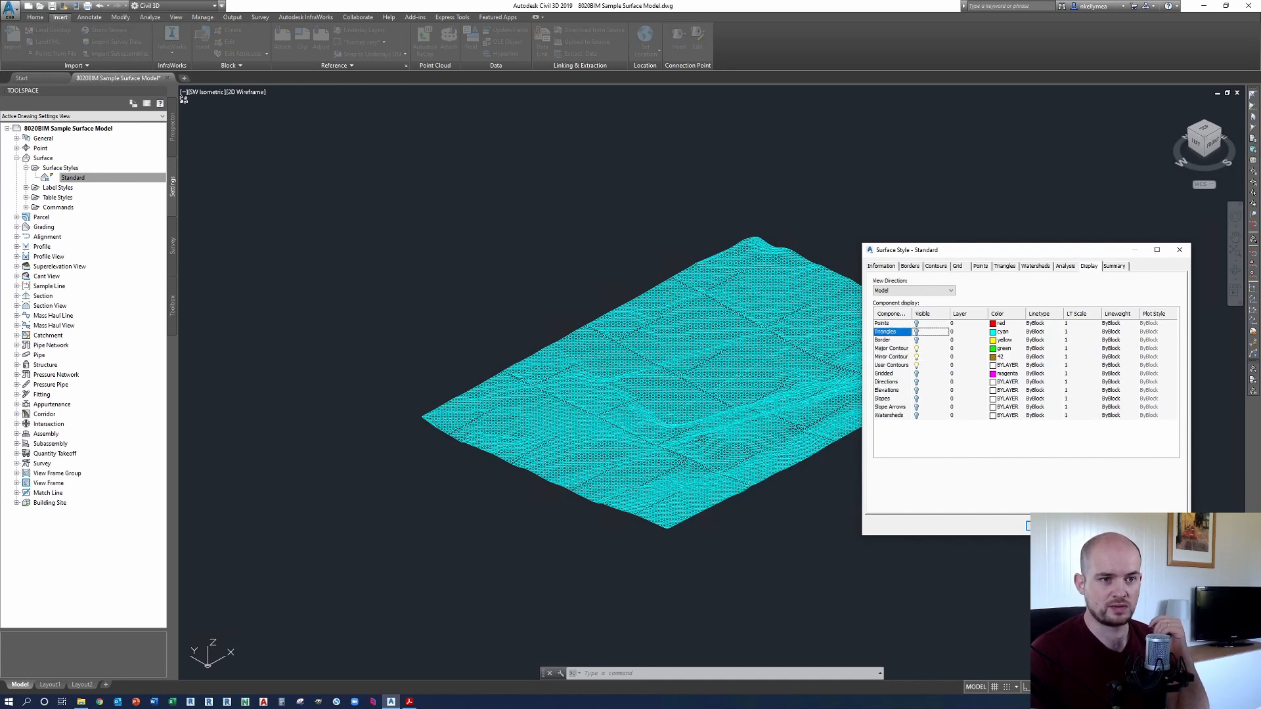
left_click(1127, 526)
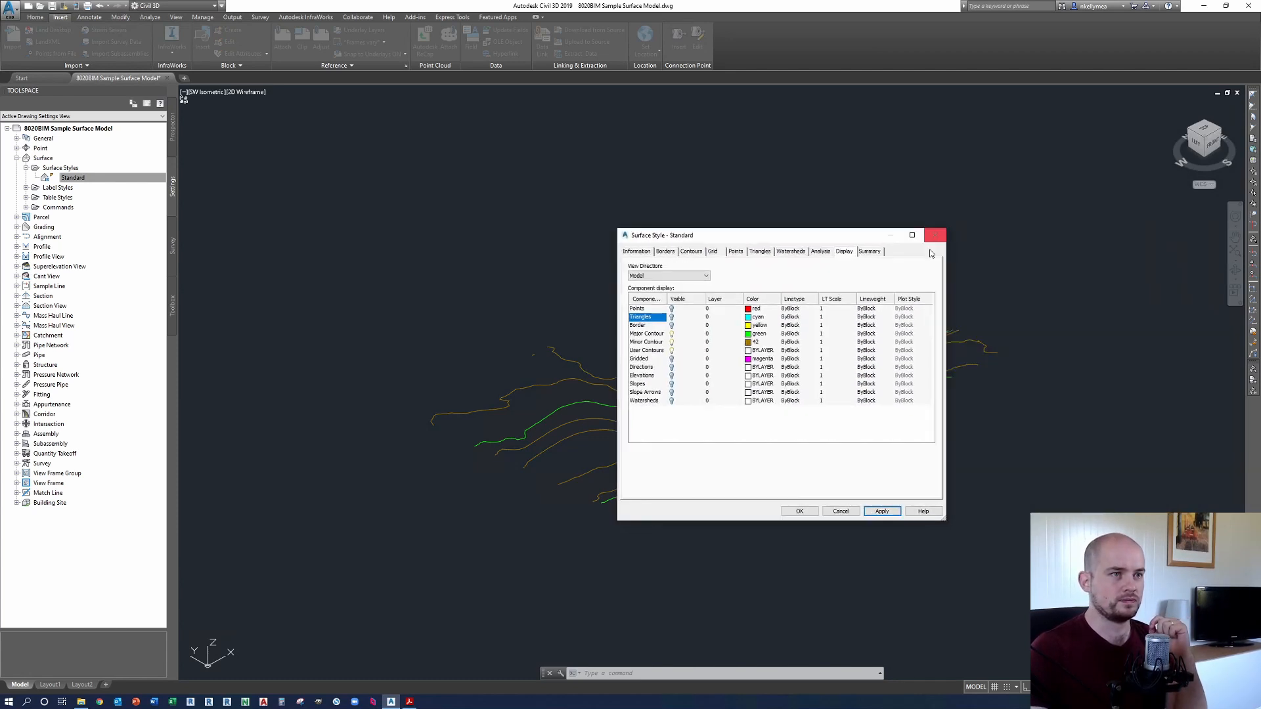
key("Return")
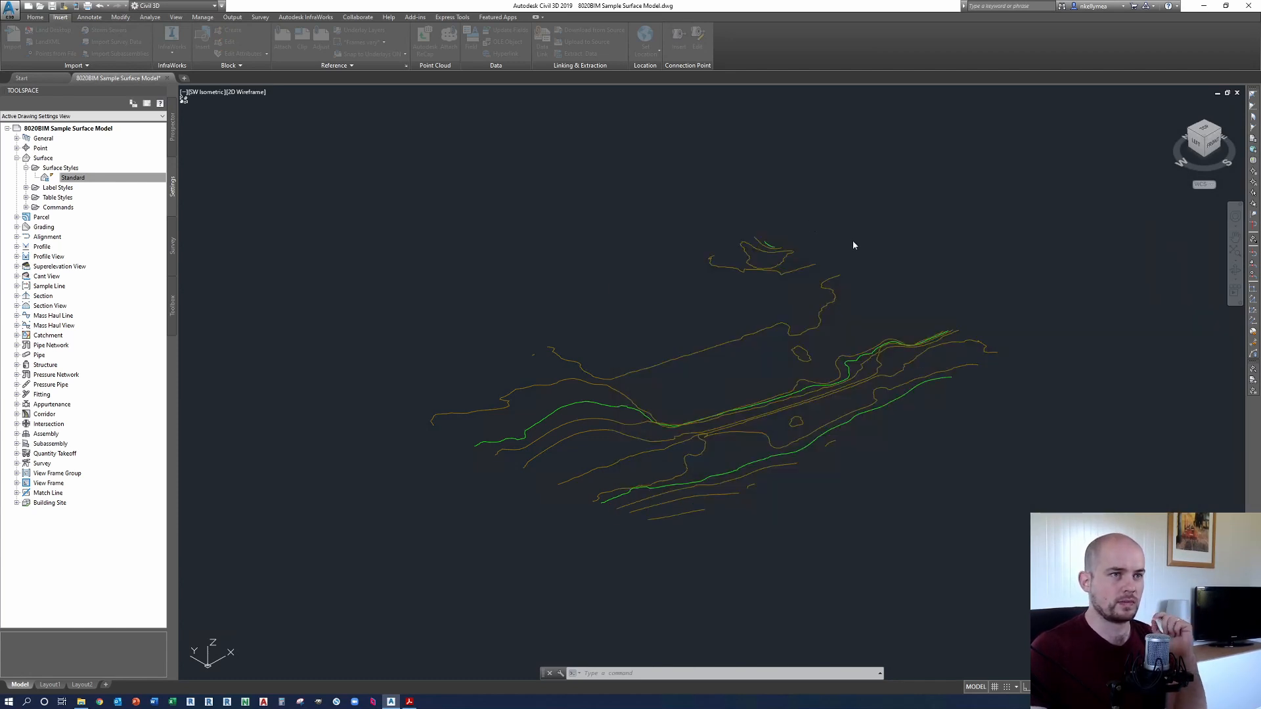
left_click(818, 204)
left_click(770, 163)
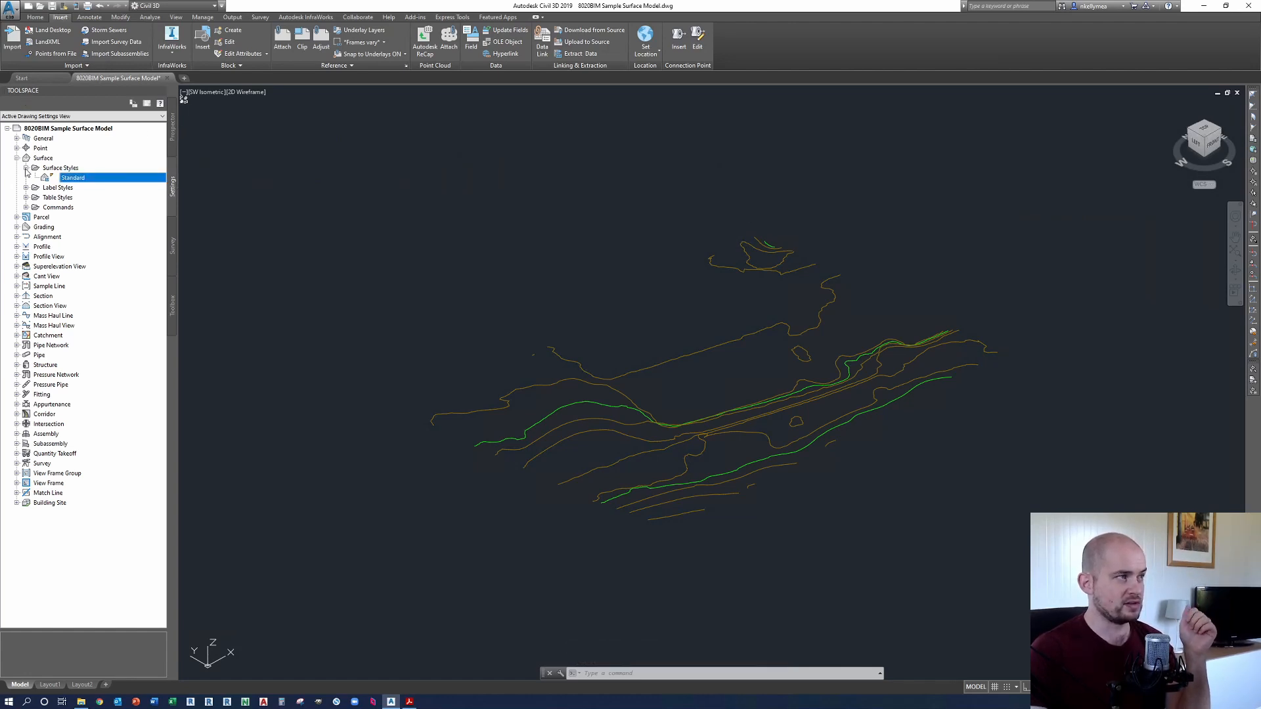
Step: Set the Standard surface style's minor contour interval to 0.5 m and apply it, moving the dialog clear of the contours
double_click(78, 180)
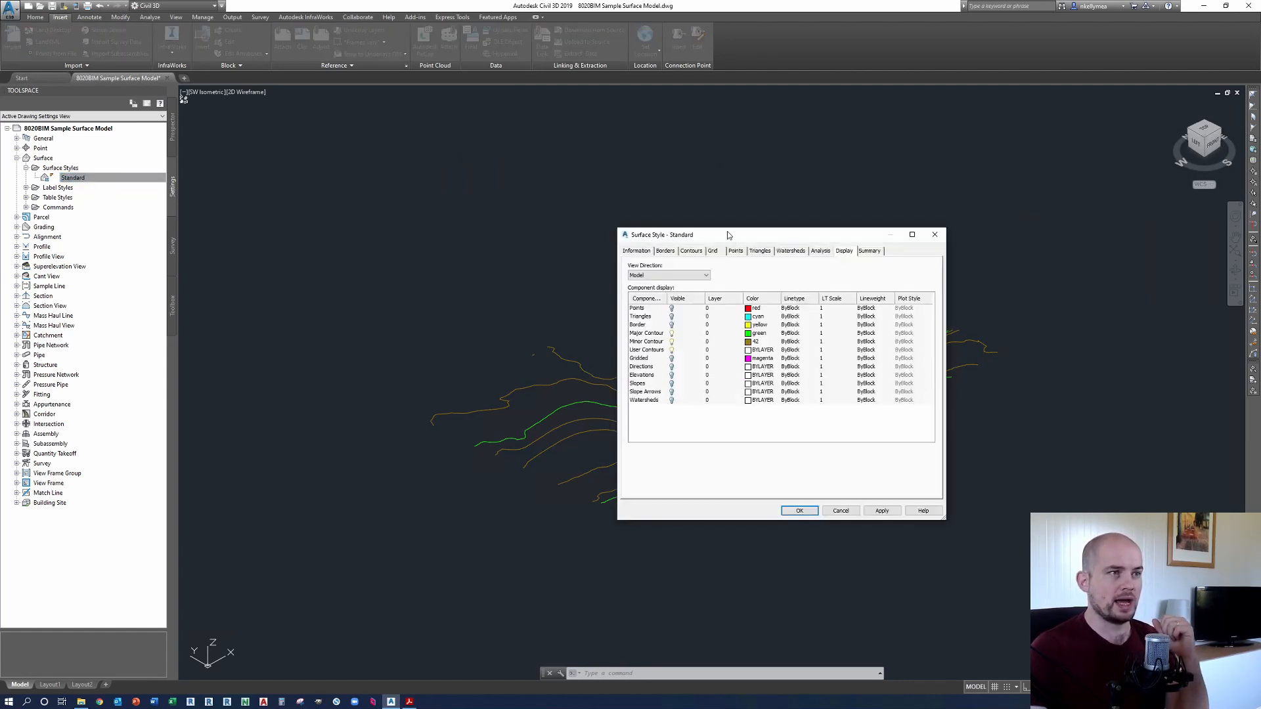
left_click_drag(821, 225, 821, 212)
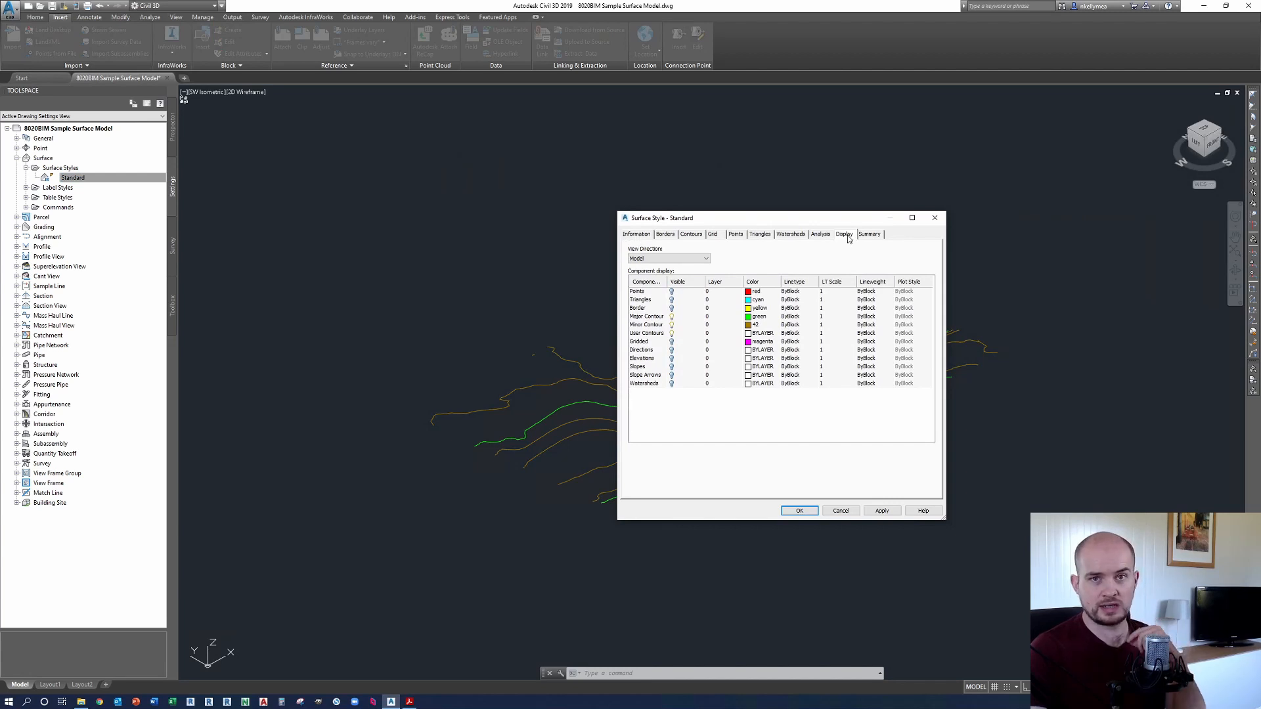
left_click(695, 237)
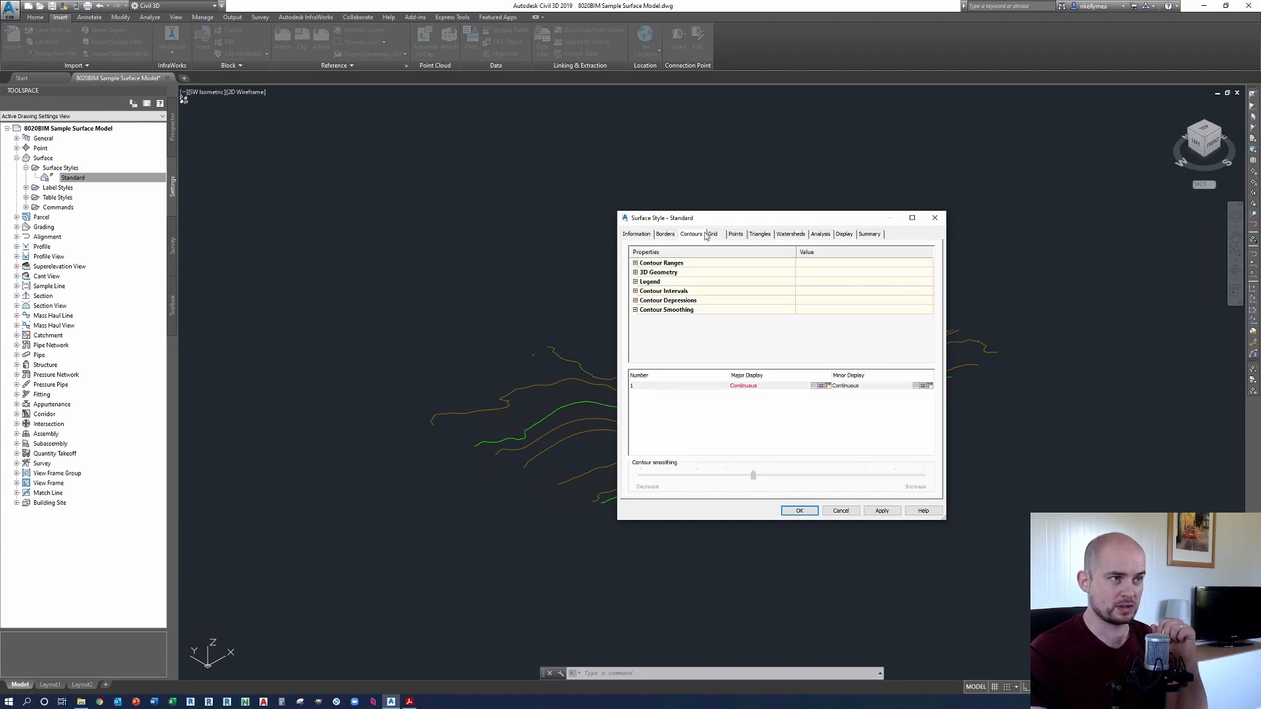
left_click(635, 291)
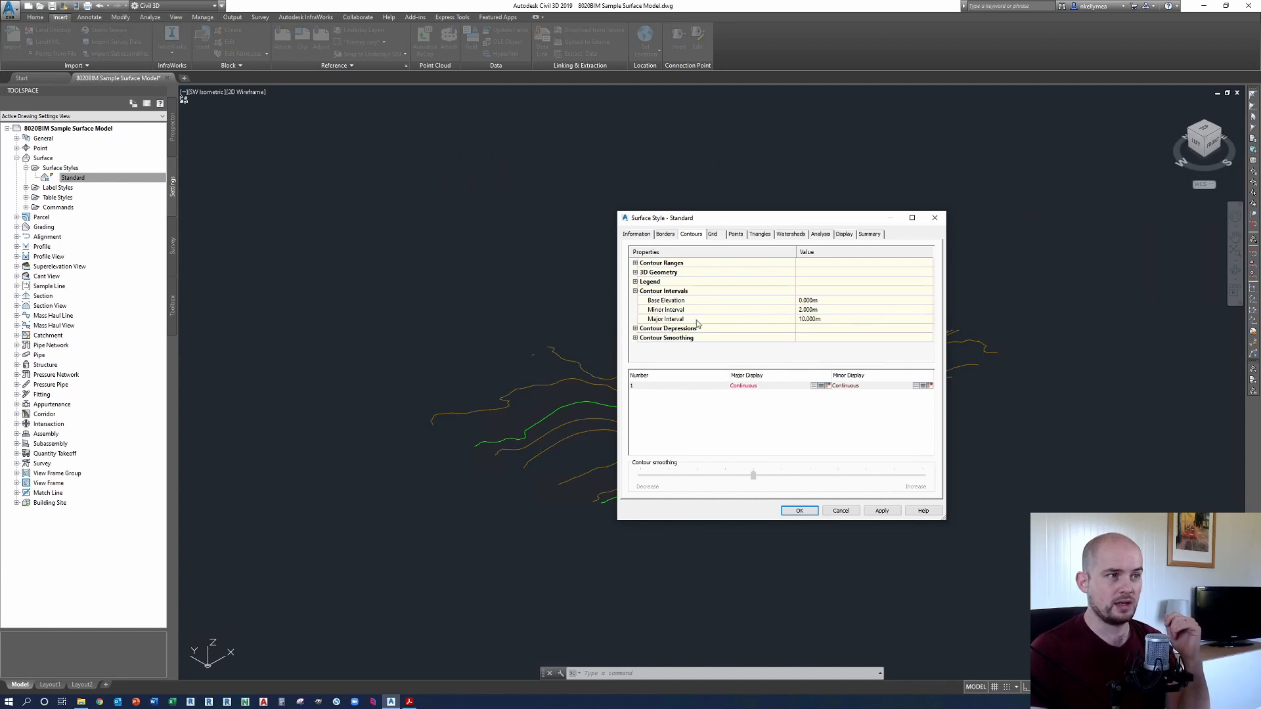
left_click(839, 311)
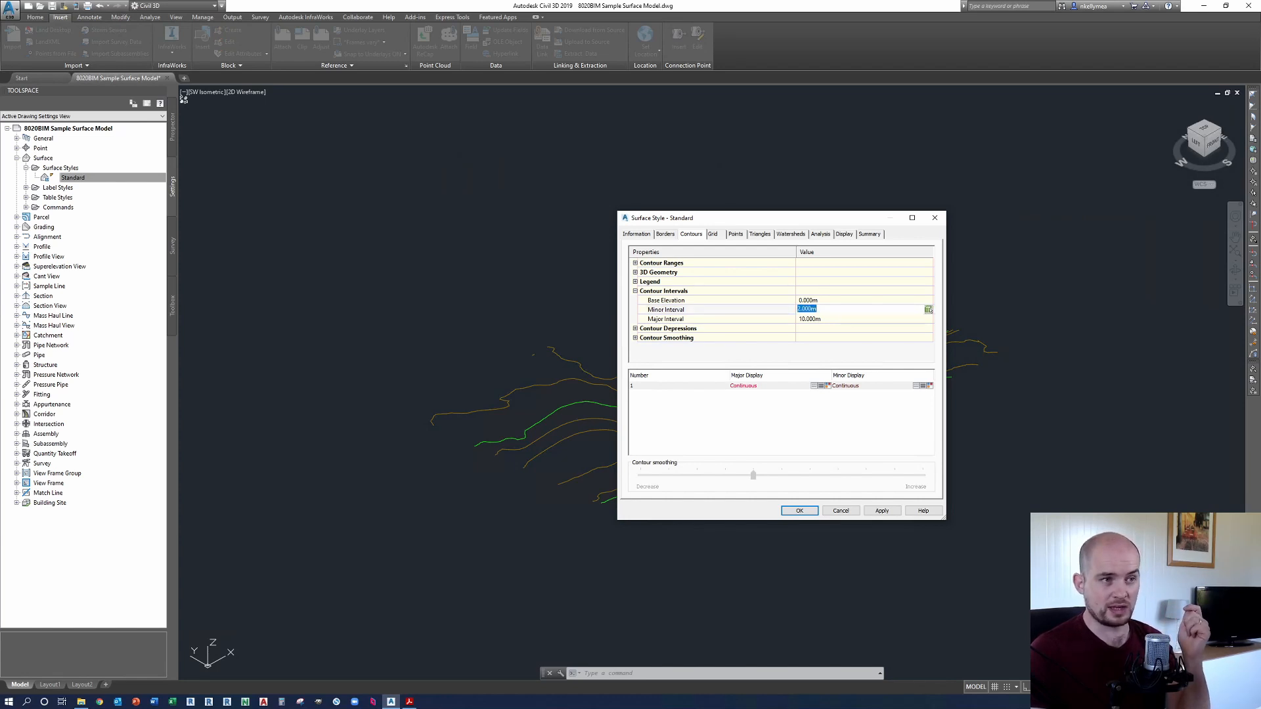
key("BackSpace")
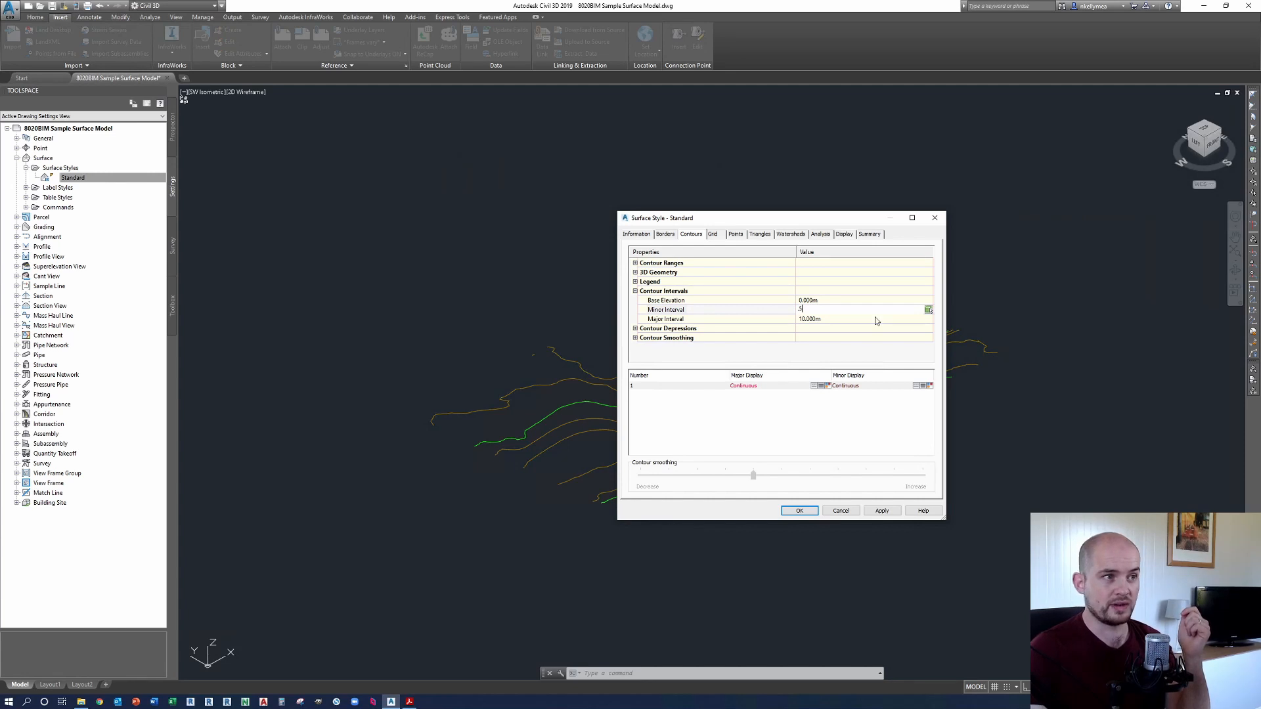
type(".5")
left_click(851, 322)
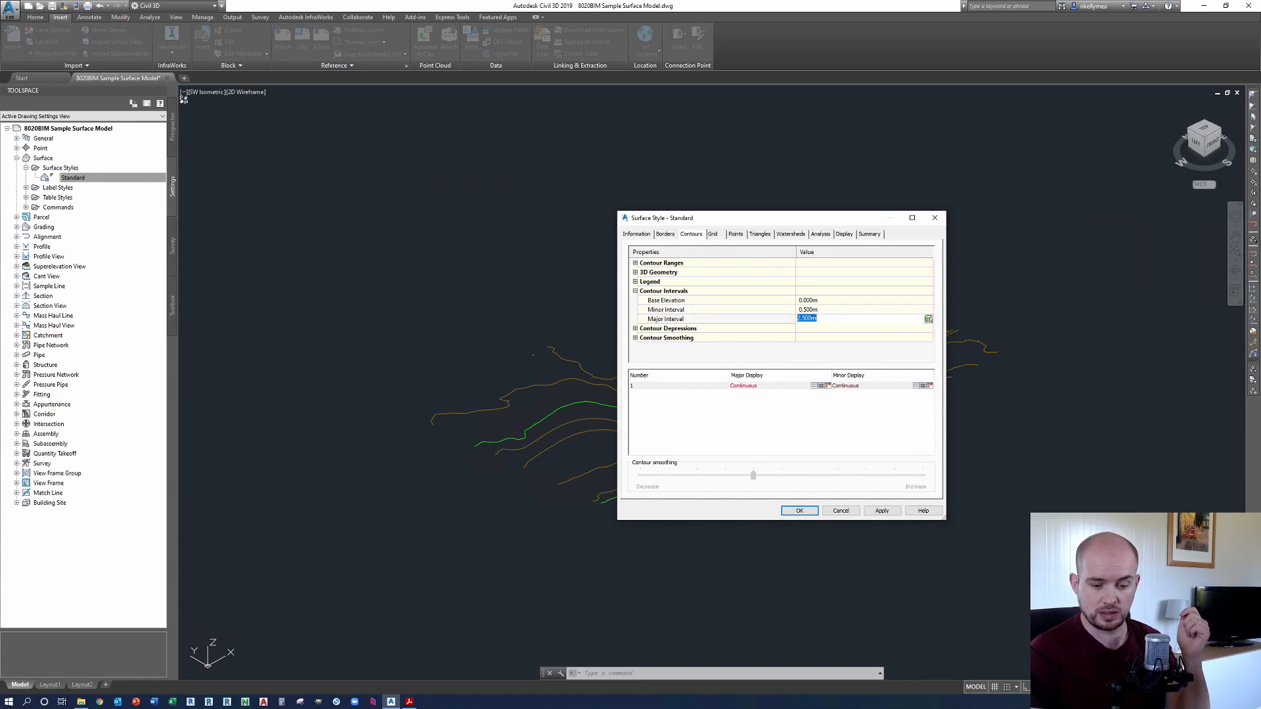
left_click(882, 511)
left_click_drag(800, 212, 381, 162)
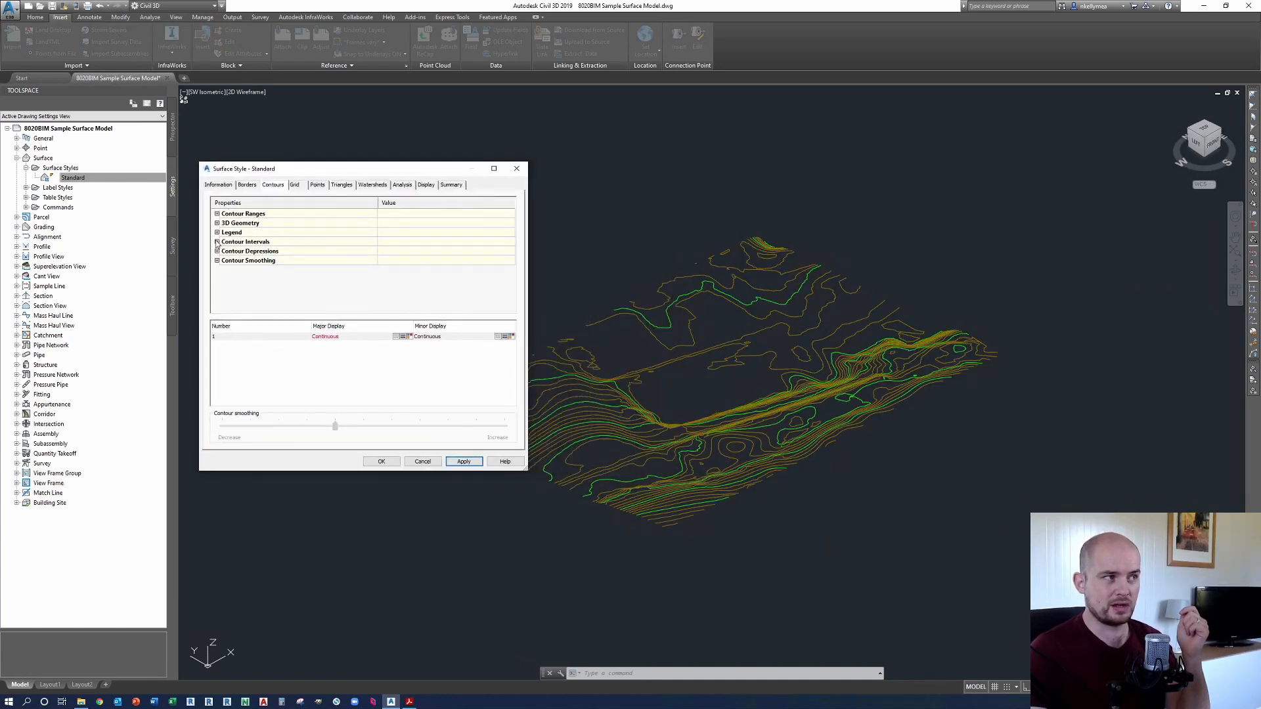
Step: Try a denser minor contour interval of 0.1 m in the surface style and apply it
left_click(218, 242)
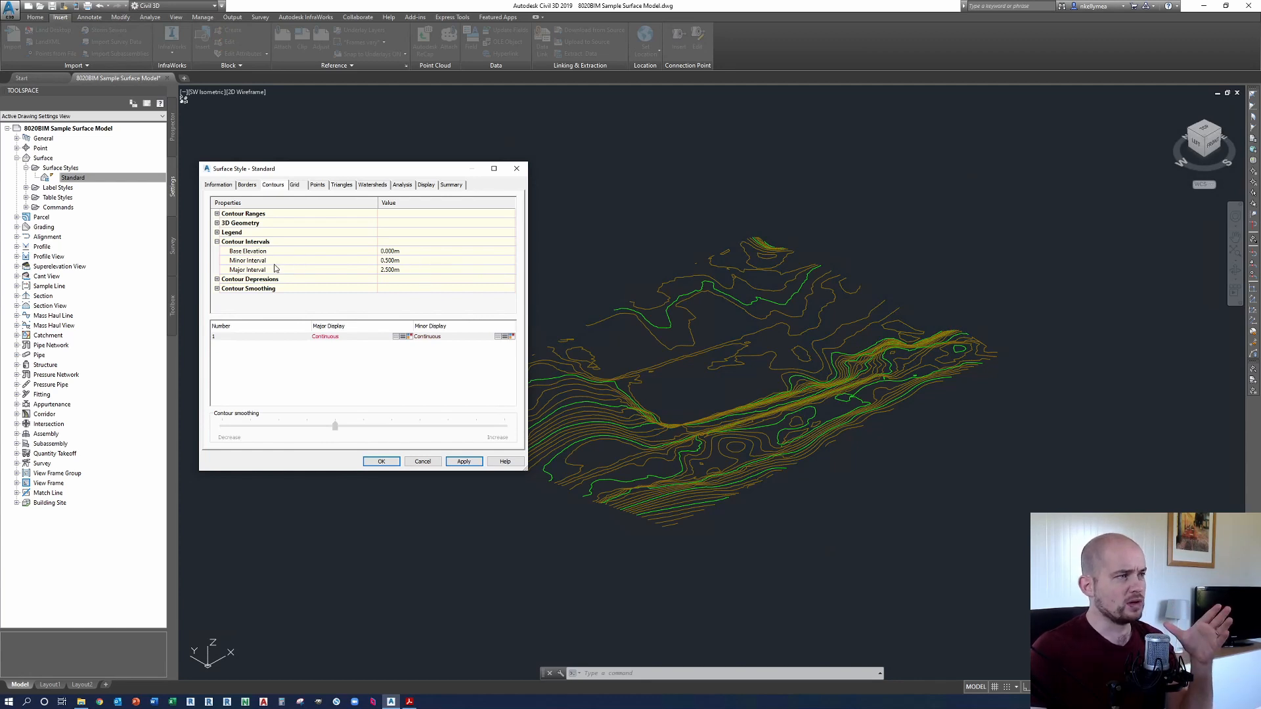
left_click(440, 261)
key("BackSpace")
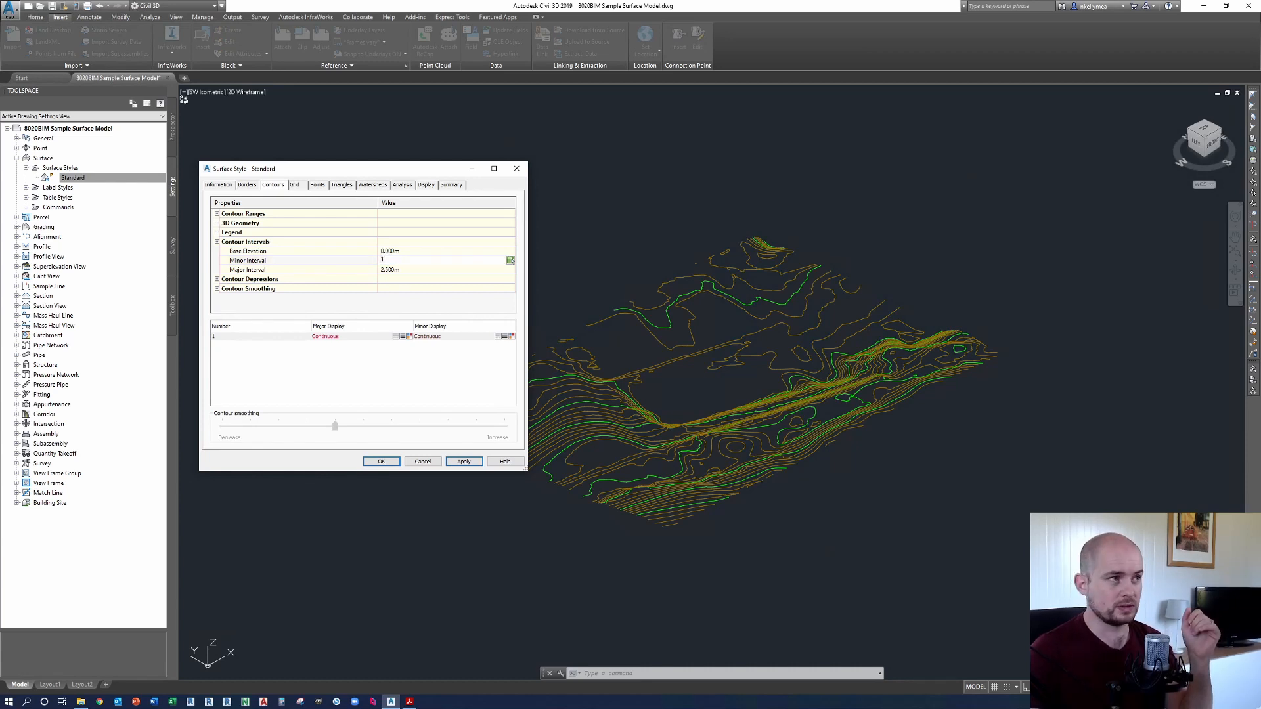
left_click(422, 270)
left_click(470, 462)
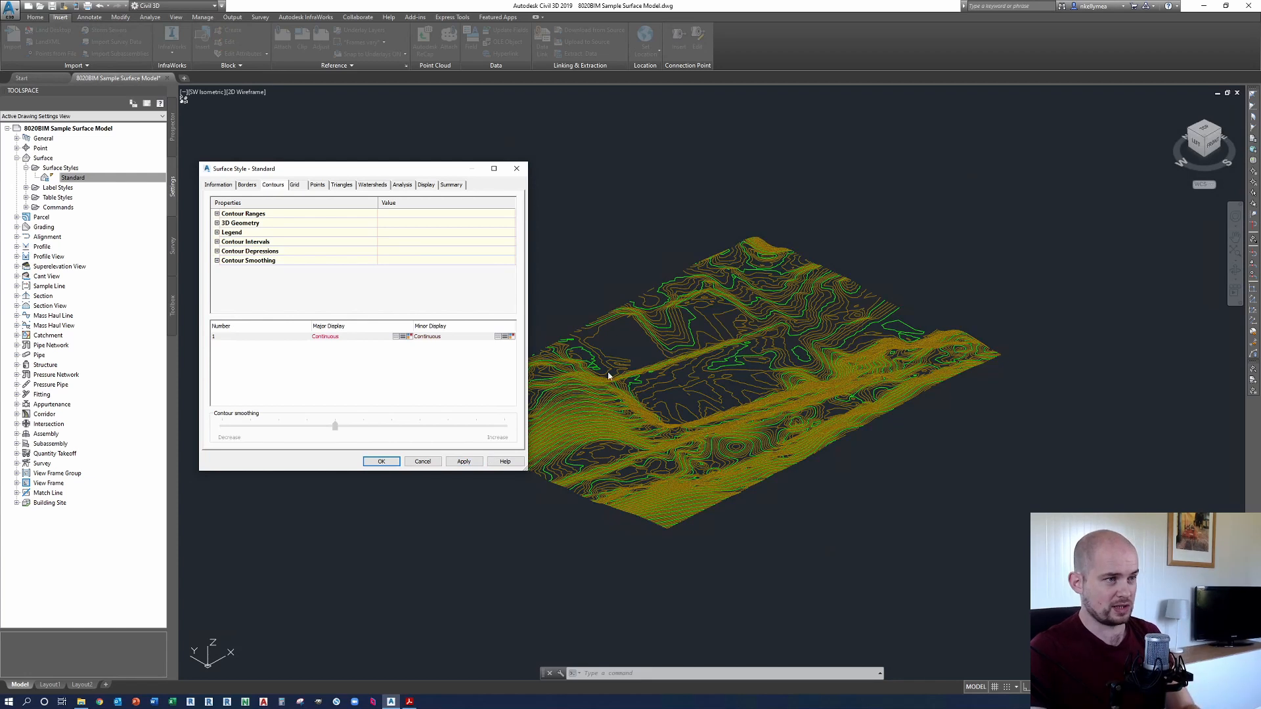
Step: Set the minor contour interval back to 0.5 m, apply it and close the surface style
left_click(219, 242)
left_click(218, 242)
left_click(394, 260)
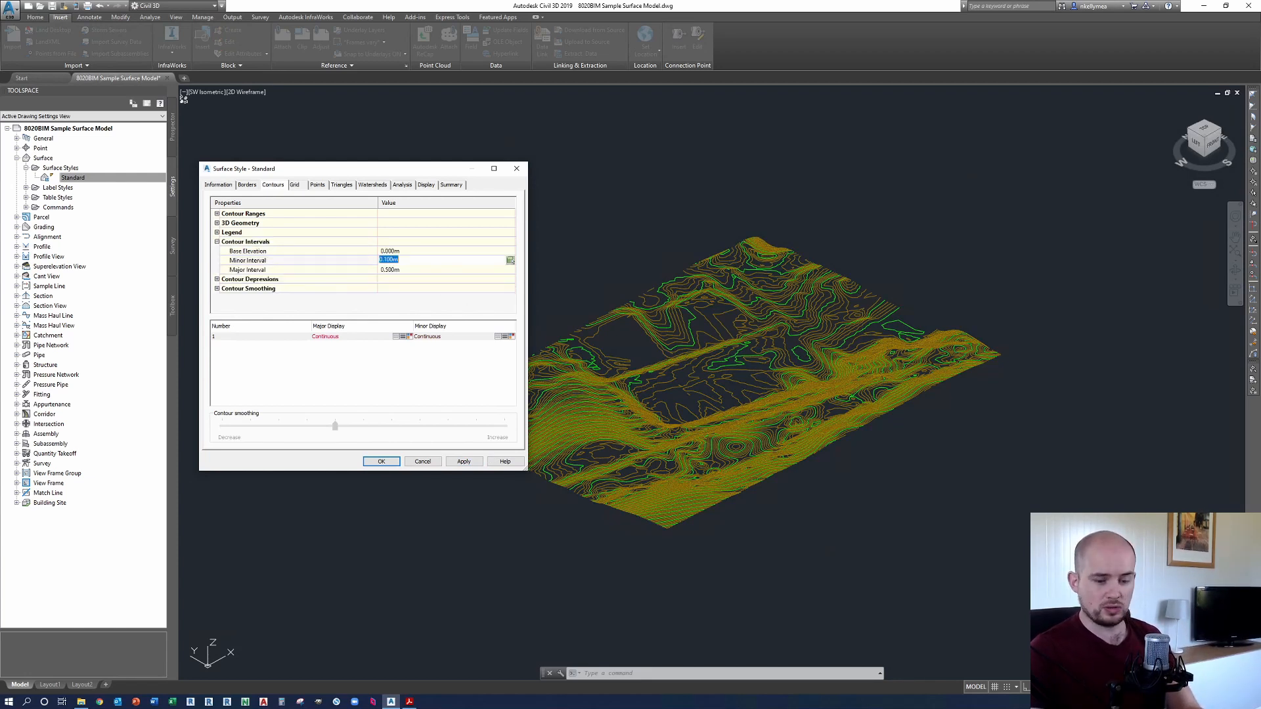
key("BackSpace")
left_click(428, 269)
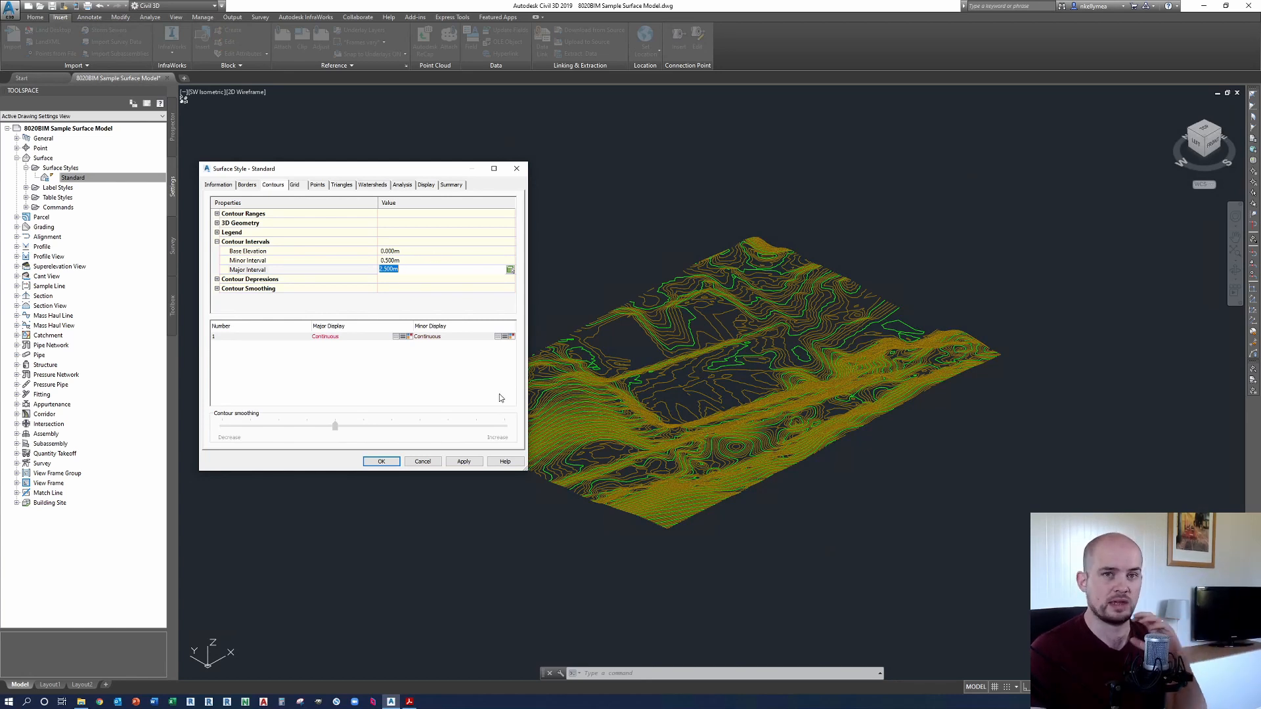
left_click(464, 462)
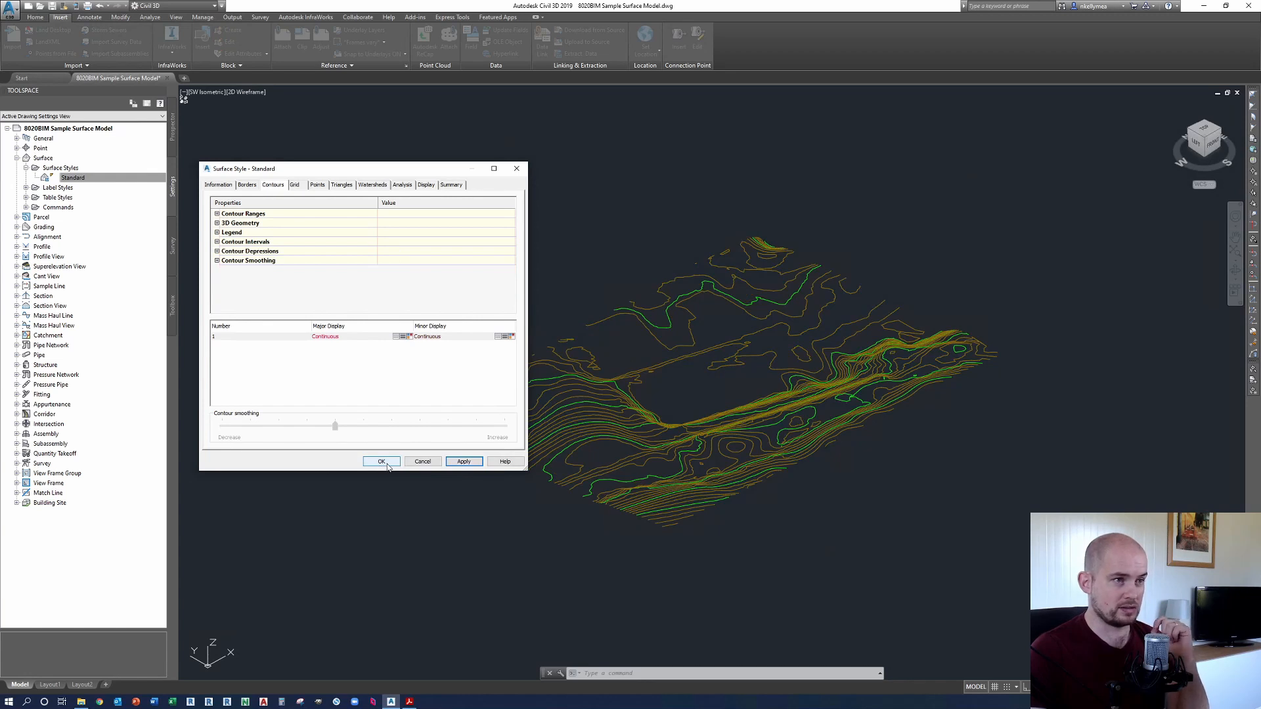
left_click(381, 462)
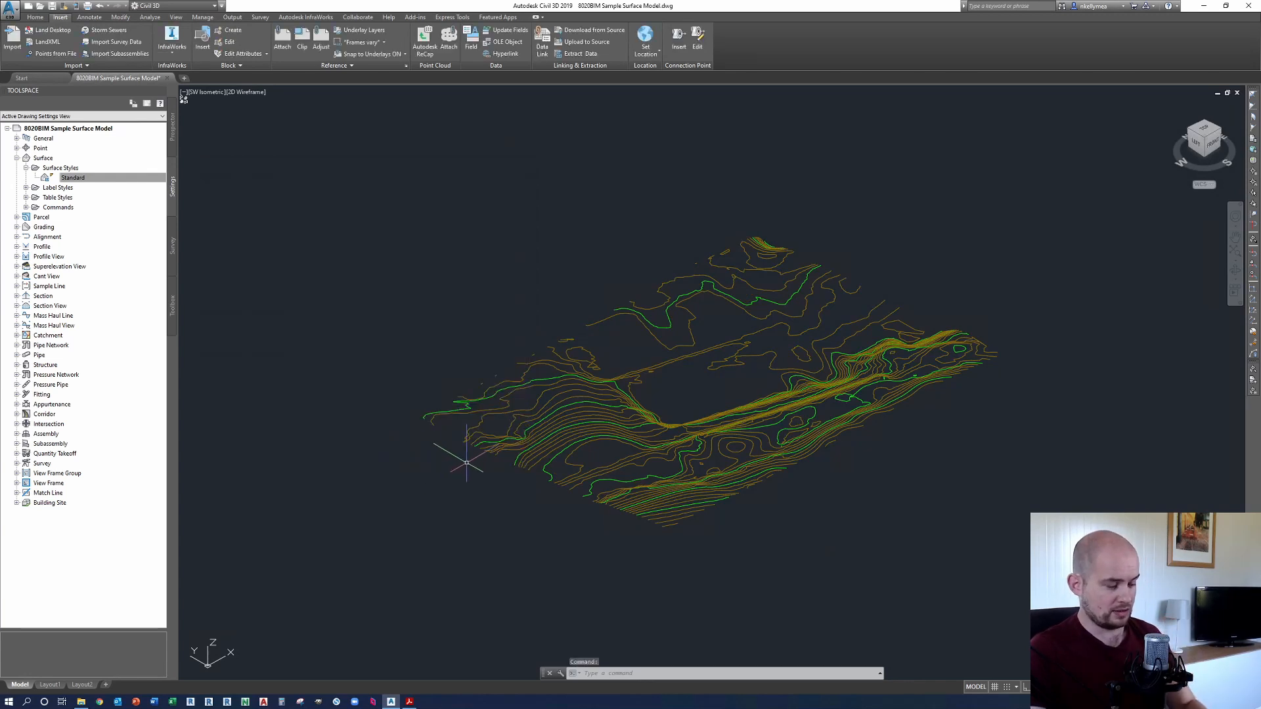
Step: Orbit around the surface to examine its contours from the opposite side, and return to the top view
middle_click_drag(466, 462, 939, 430, "shift")
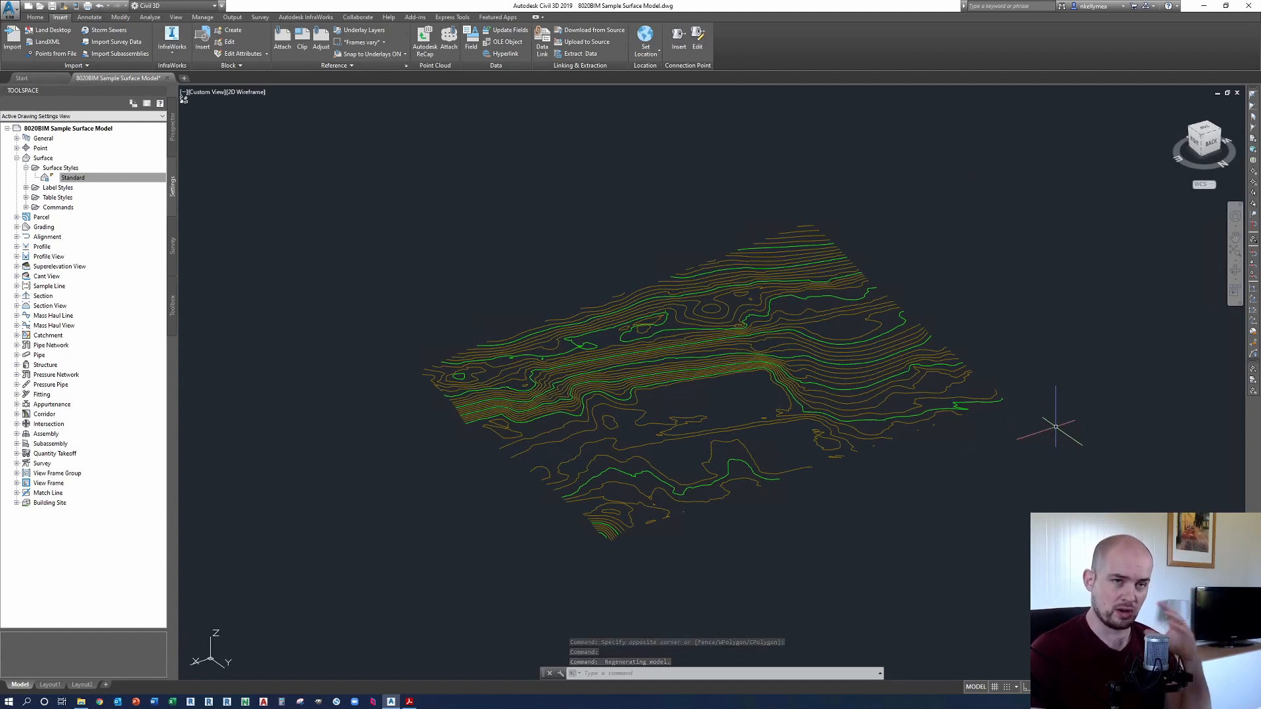
left_click(1193, 128)
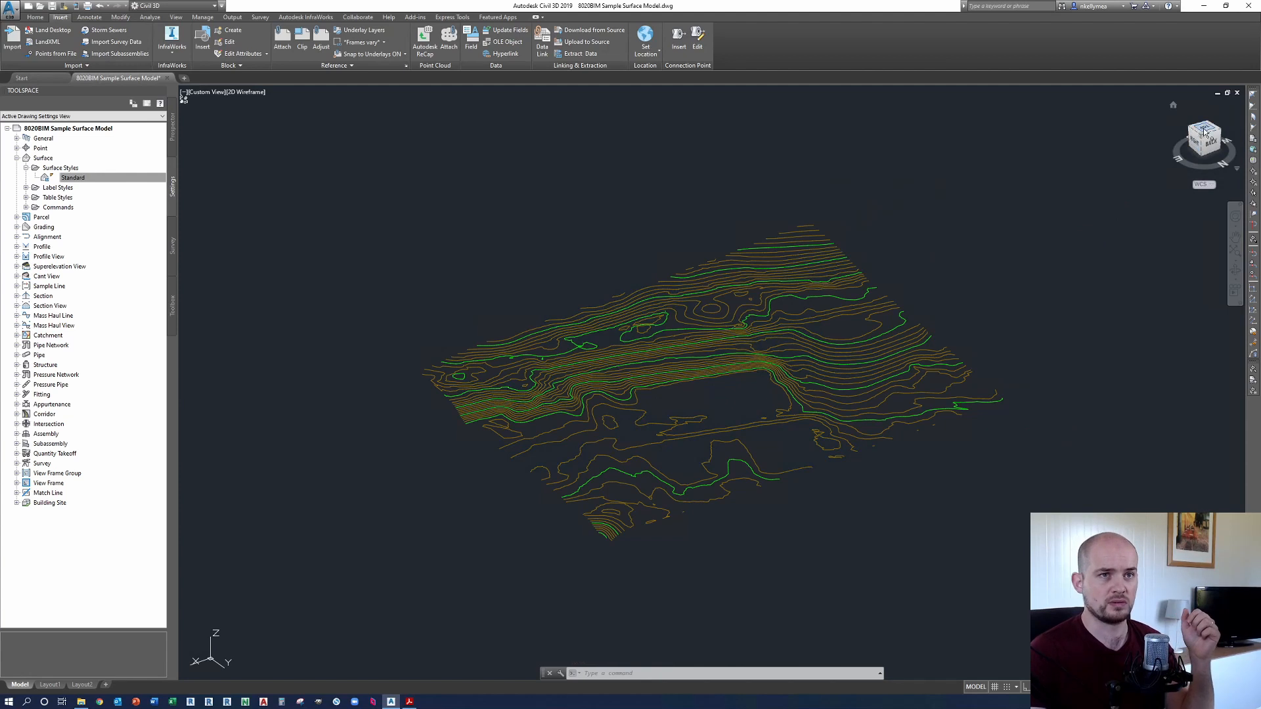